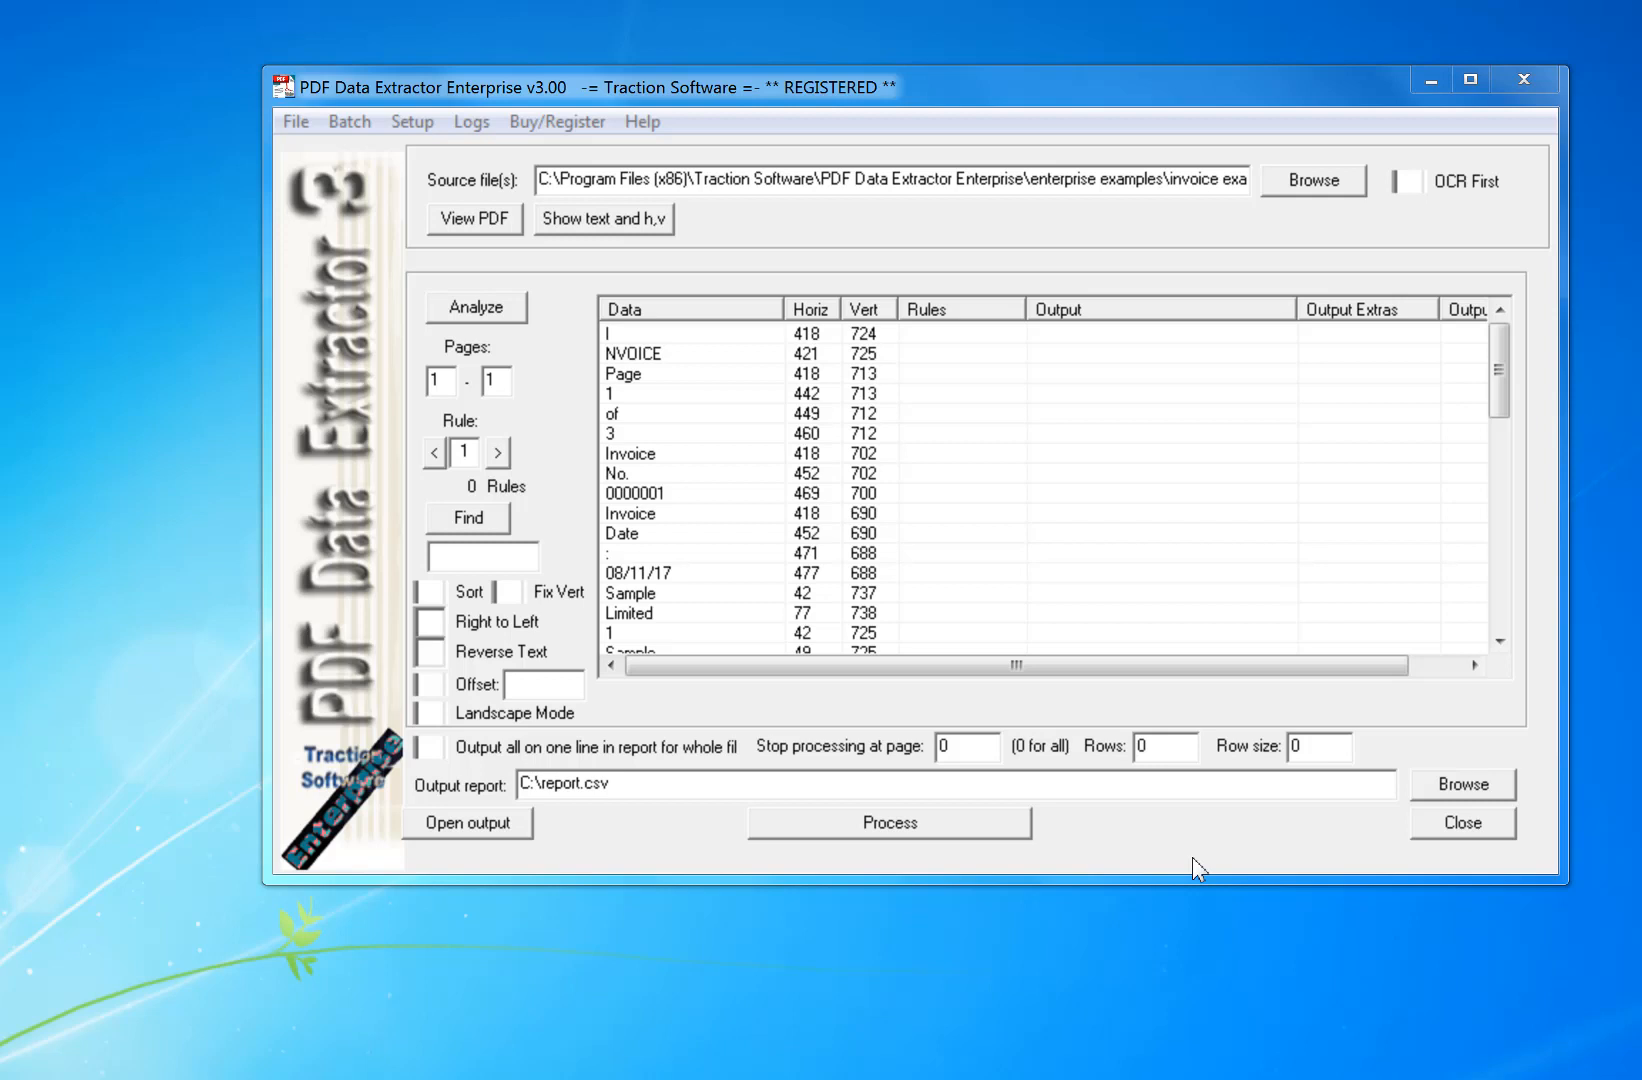
Choose invoice example.pdf from the enterprise examples folder as the source file
left_click_drag(1500, 358, 1466, 325)
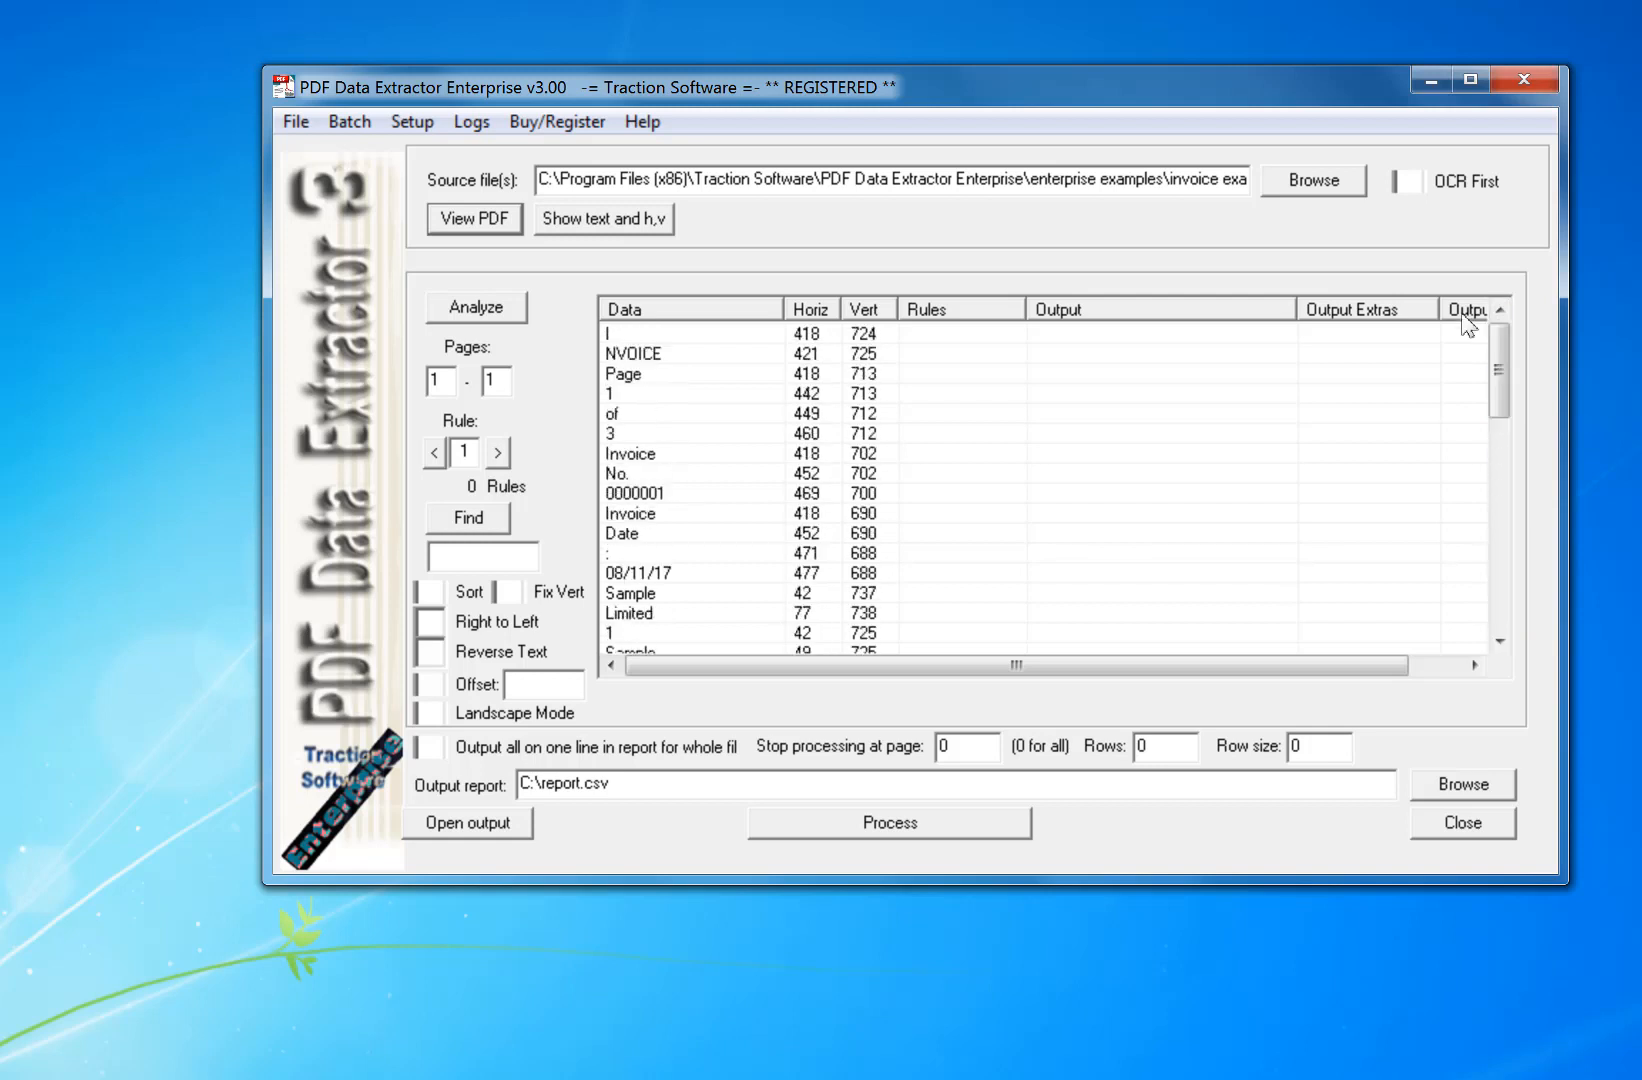
left_click(1300, 182)
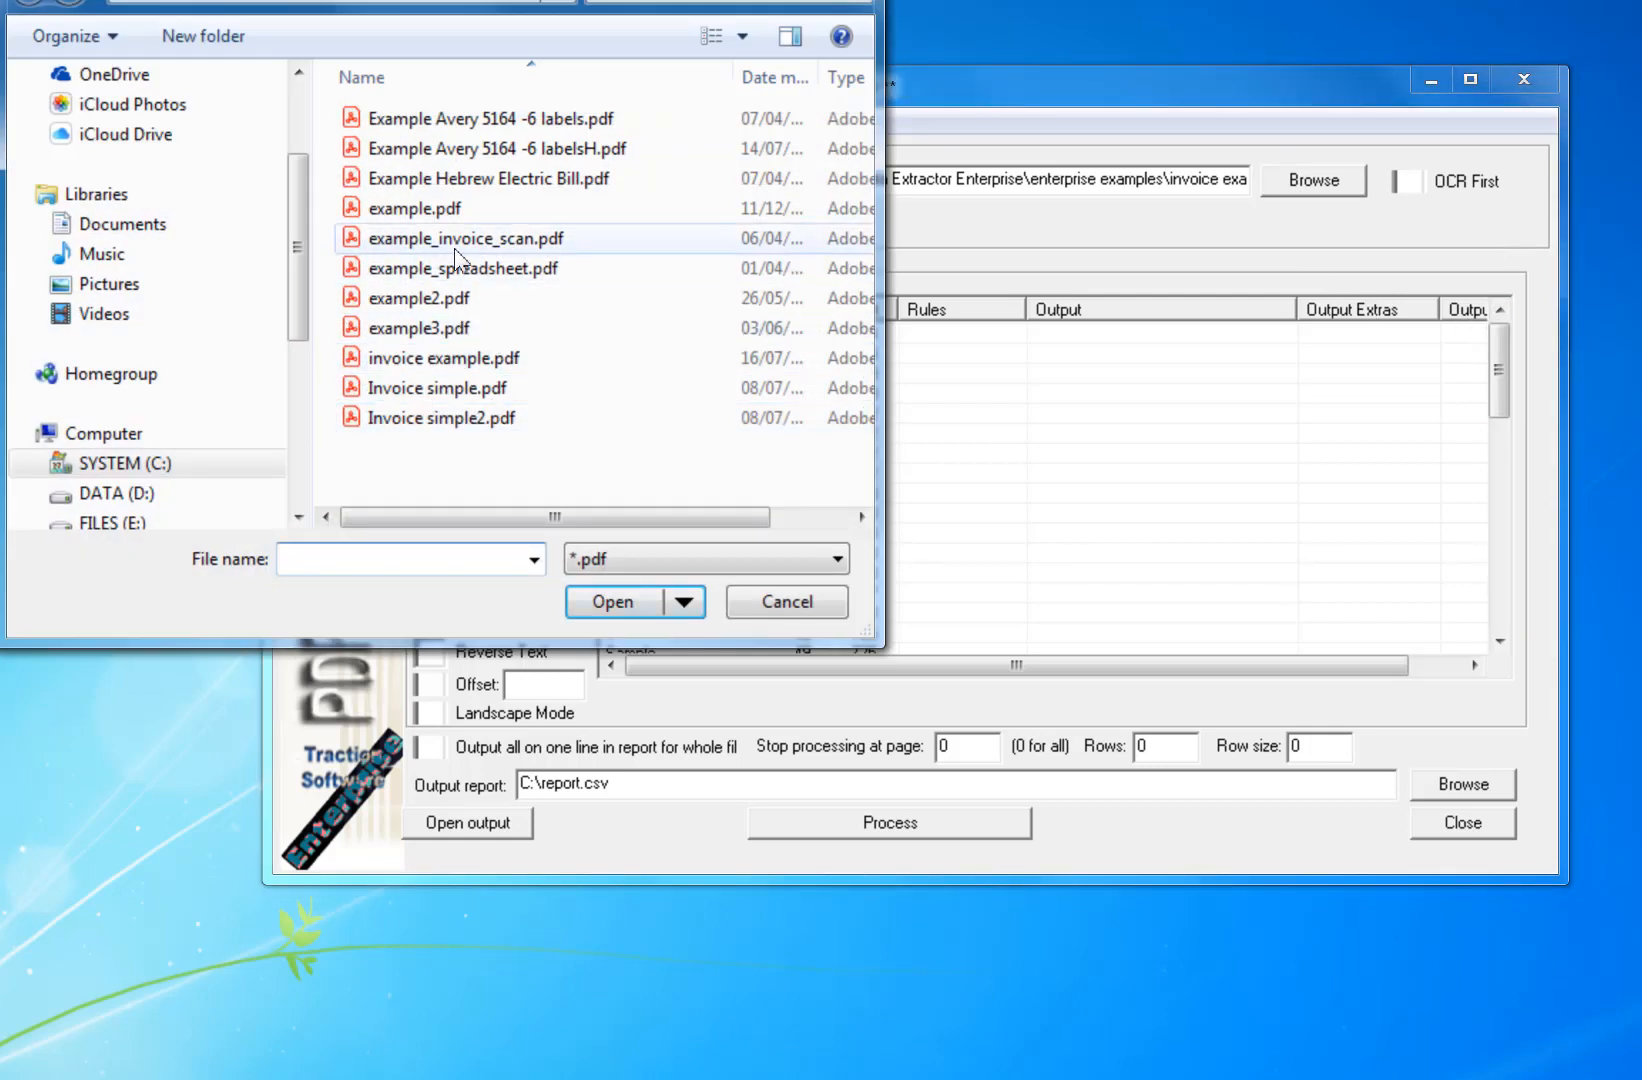
double_click(466, 359)
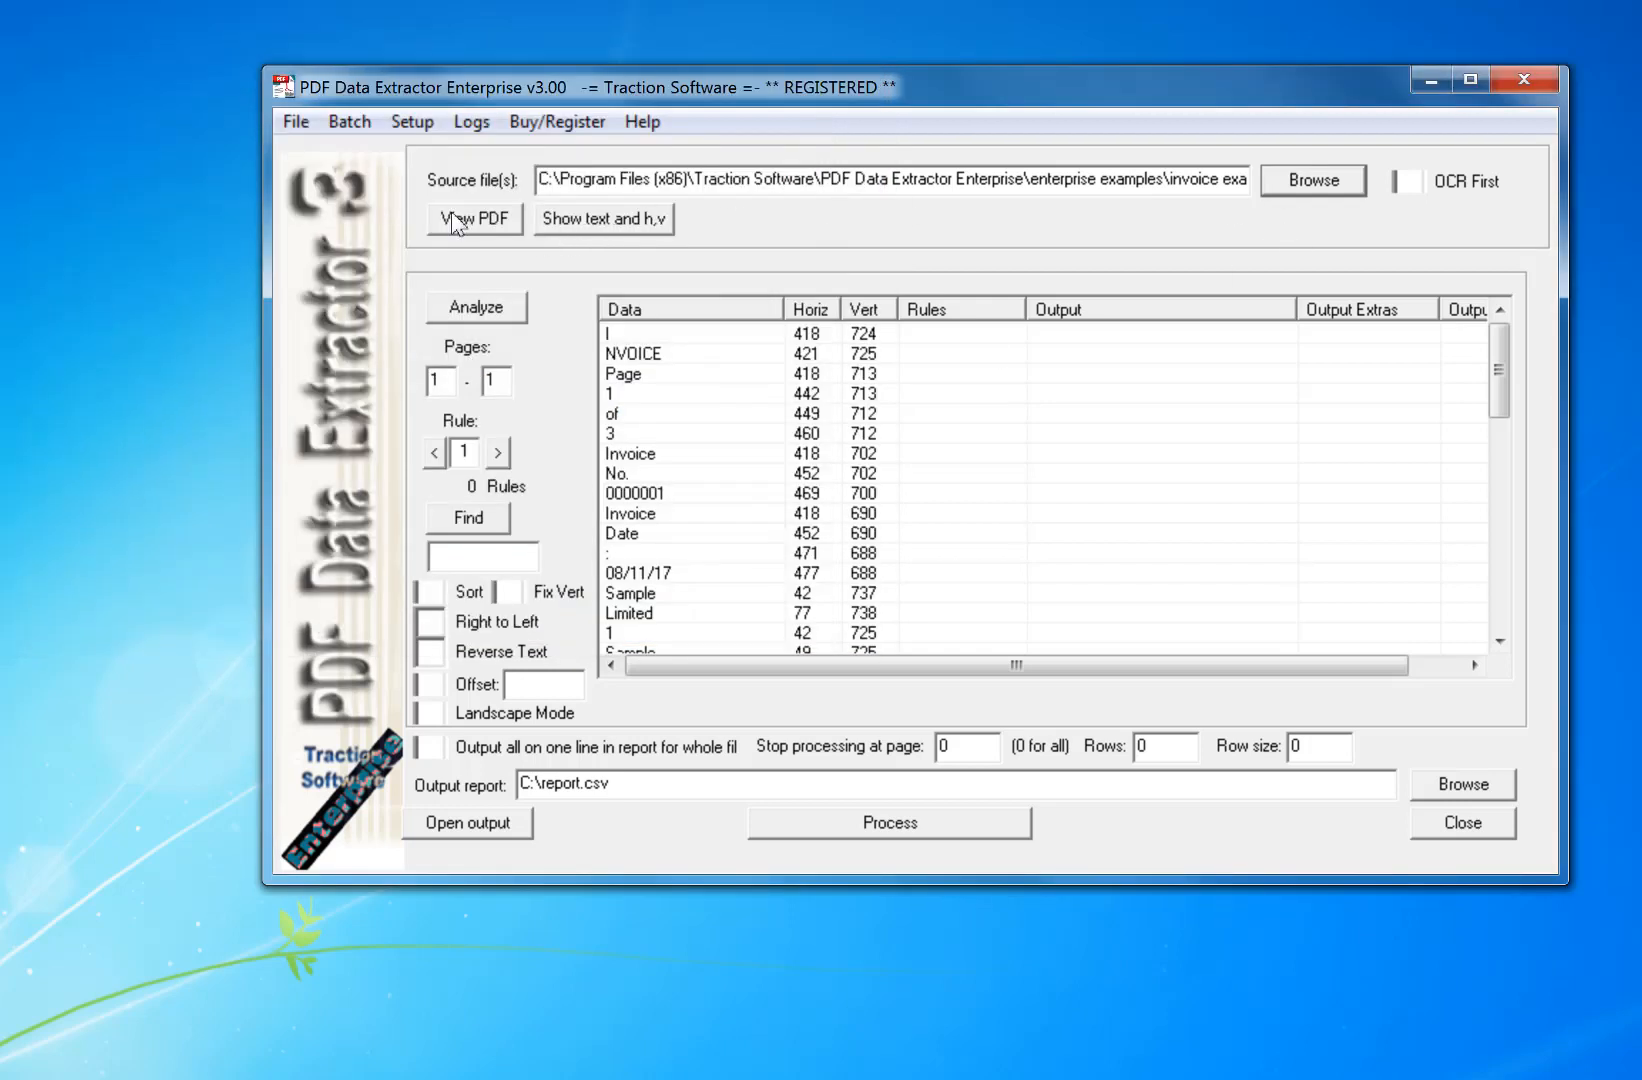
Start Smart Highlighted Setup on the source PDF and agree to open it in Acrobat Reader for highlighting
left_click(412, 122)
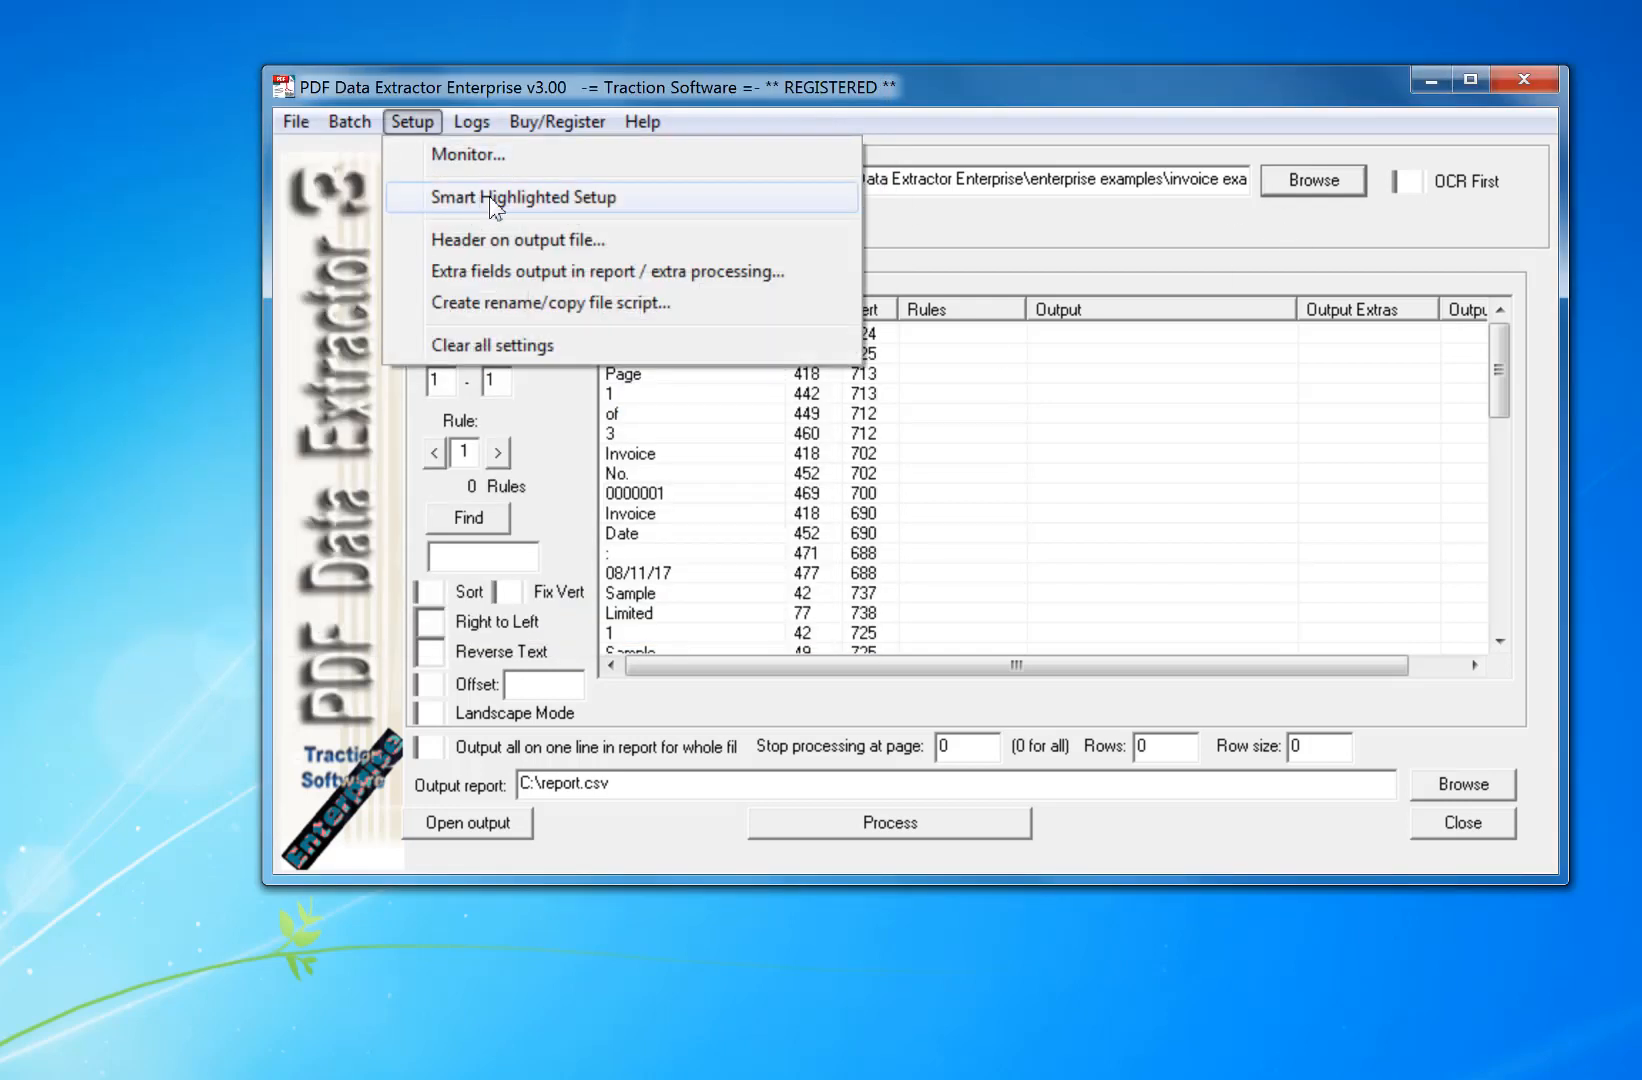
left_click(663, 209)
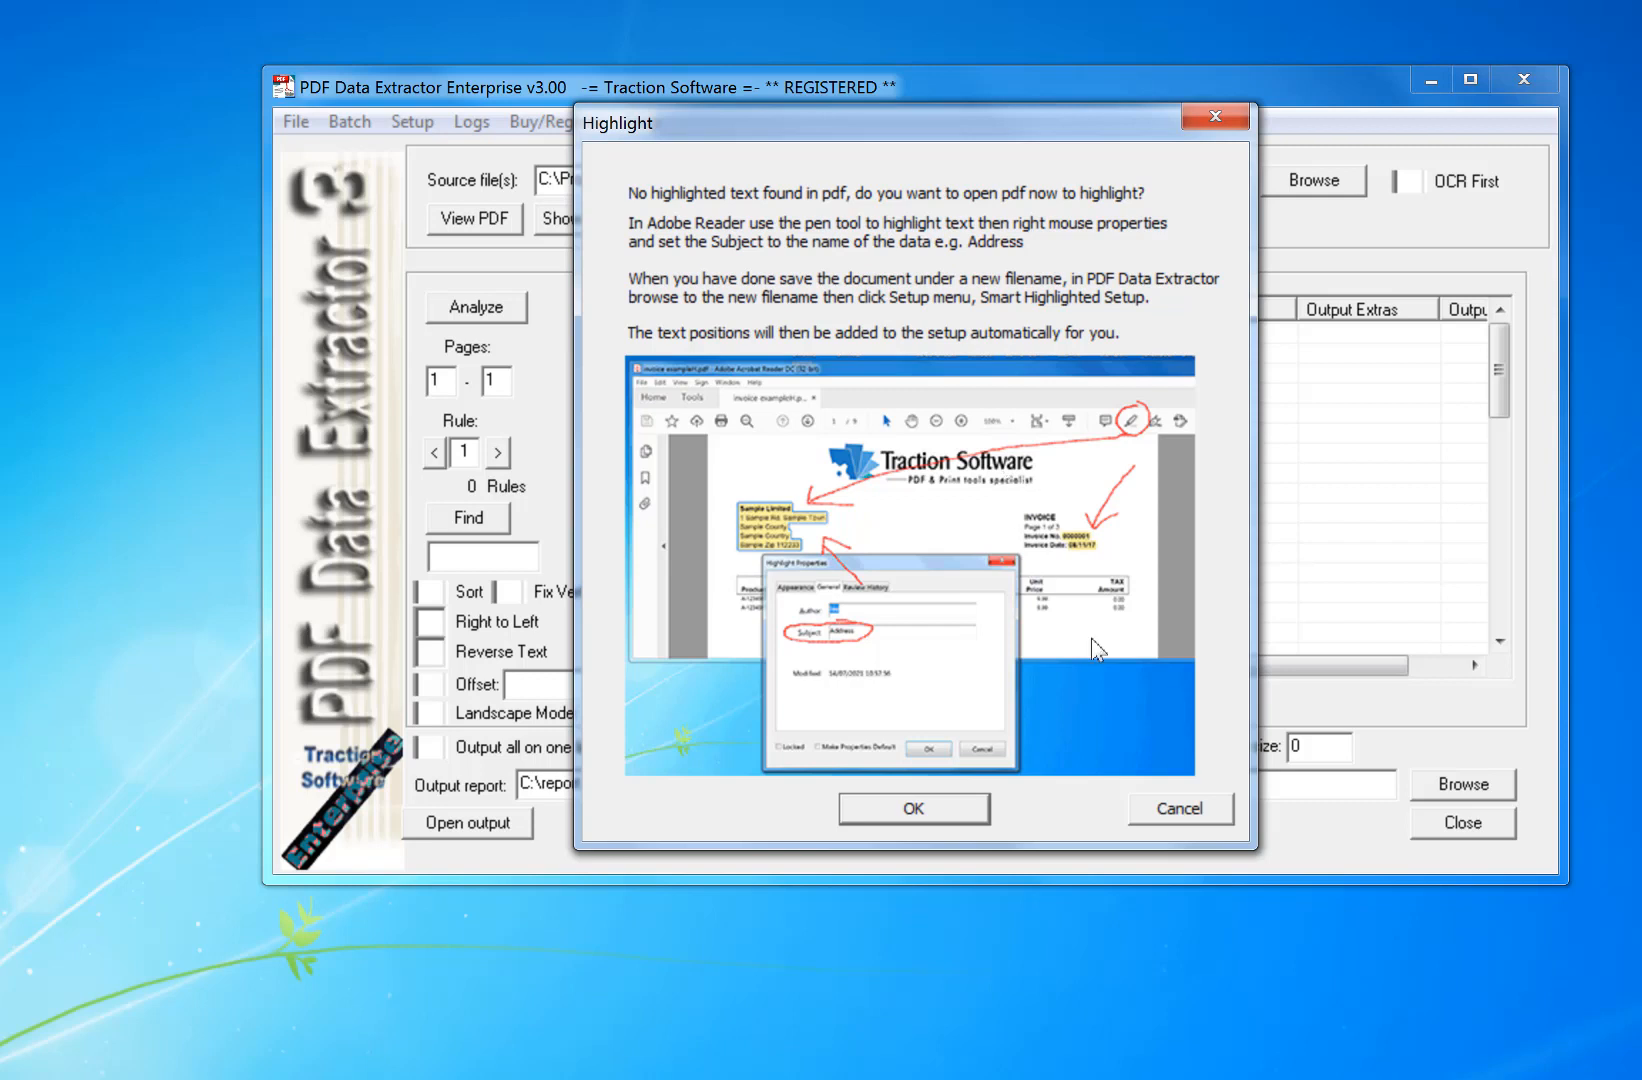
left_click(964, 816)
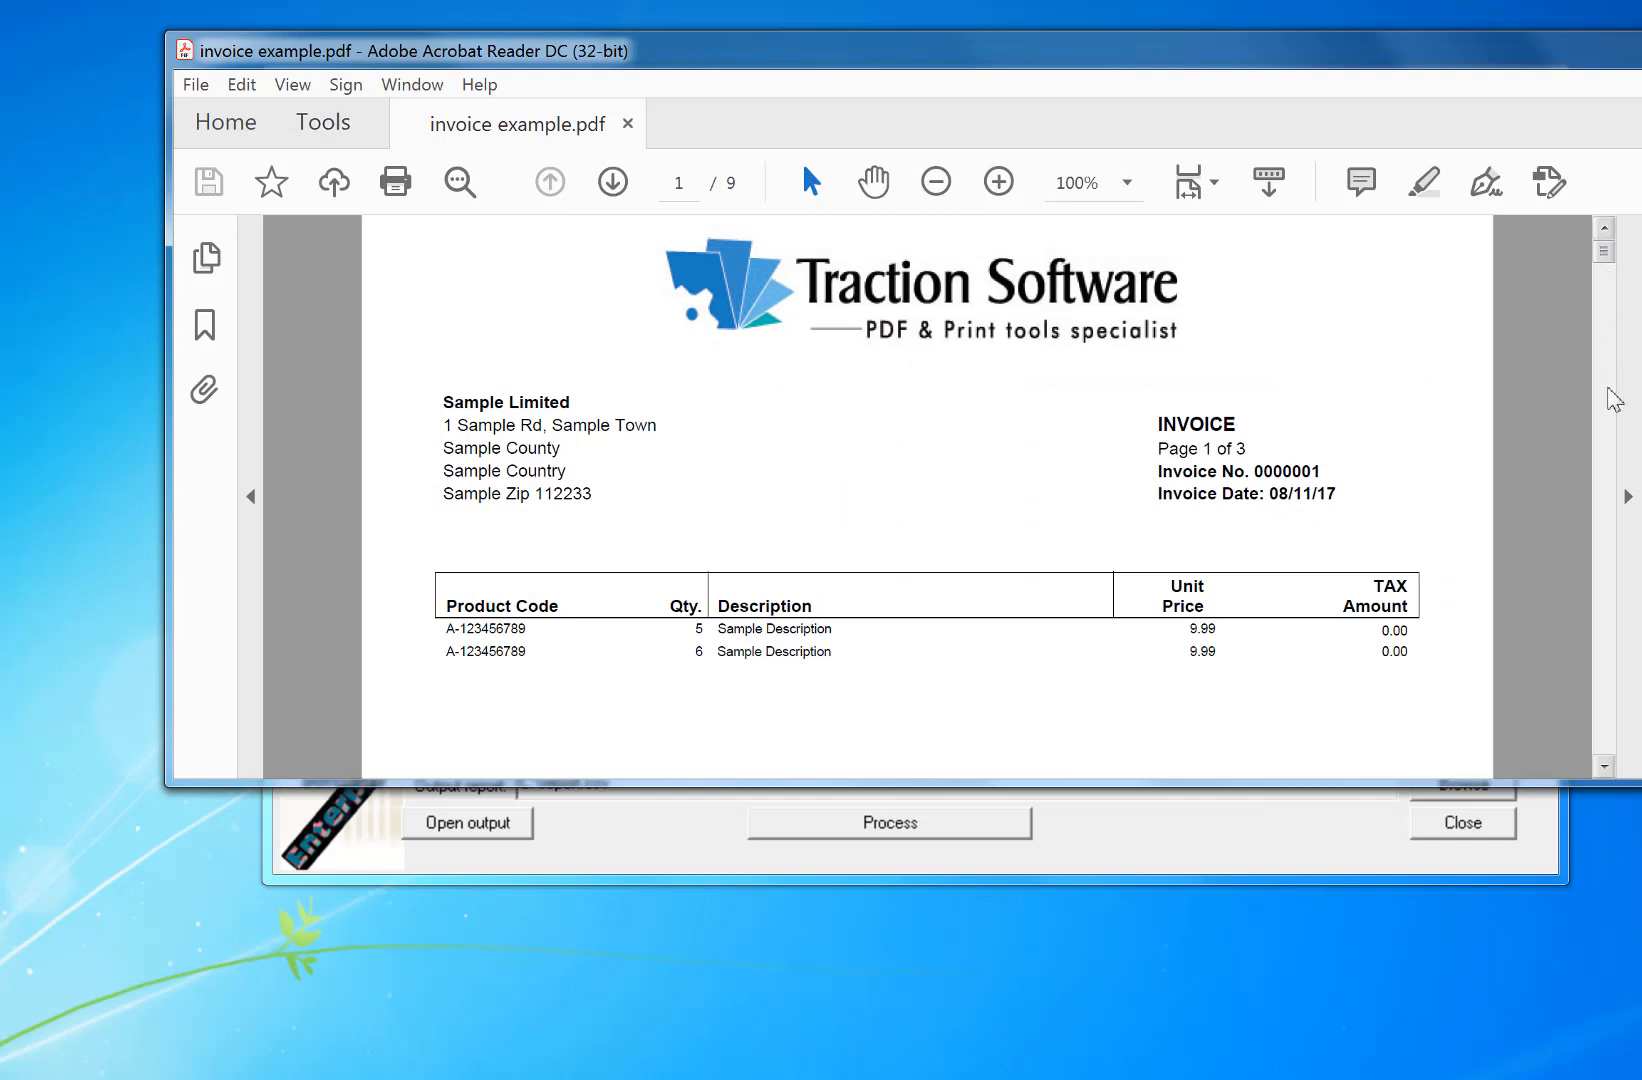
Highlight the whole five-line Sample Limited address block on page 1 of the invoice
scroll(1605, 400, "down", 10)
left_click_drag(1602, 329, 1600, 245)
left_click_drag(446, 401, 600, 490)
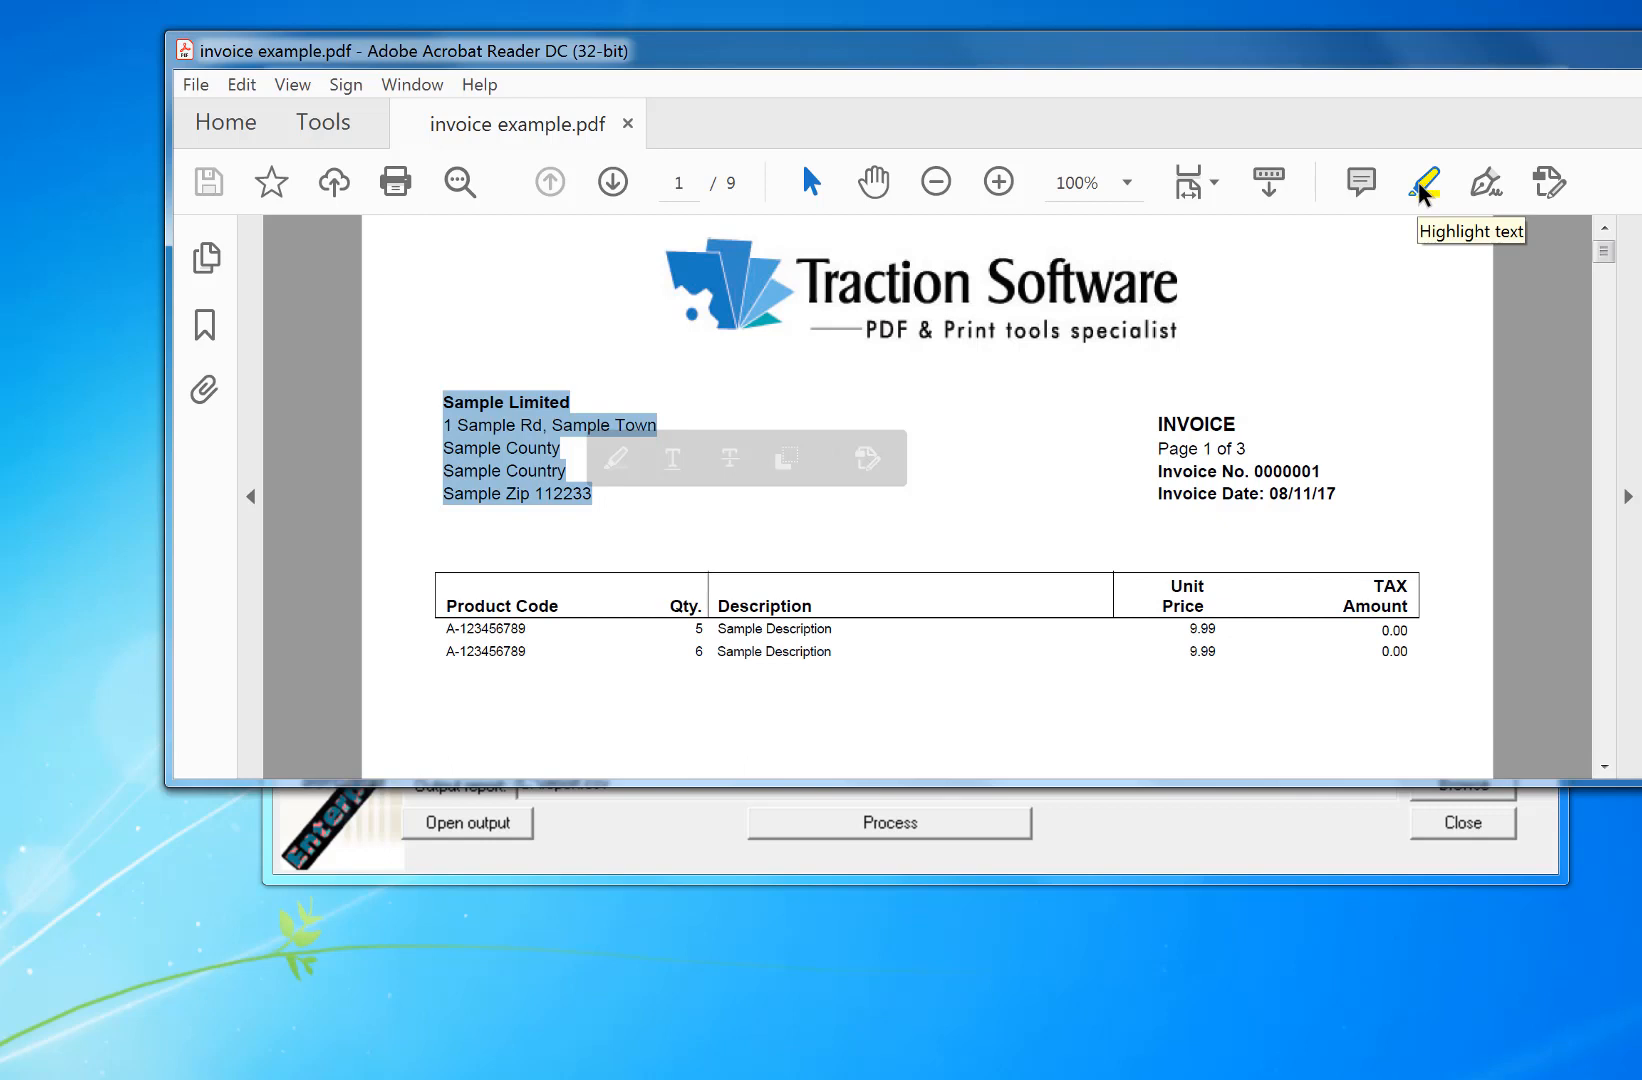
left_click(616, 460)
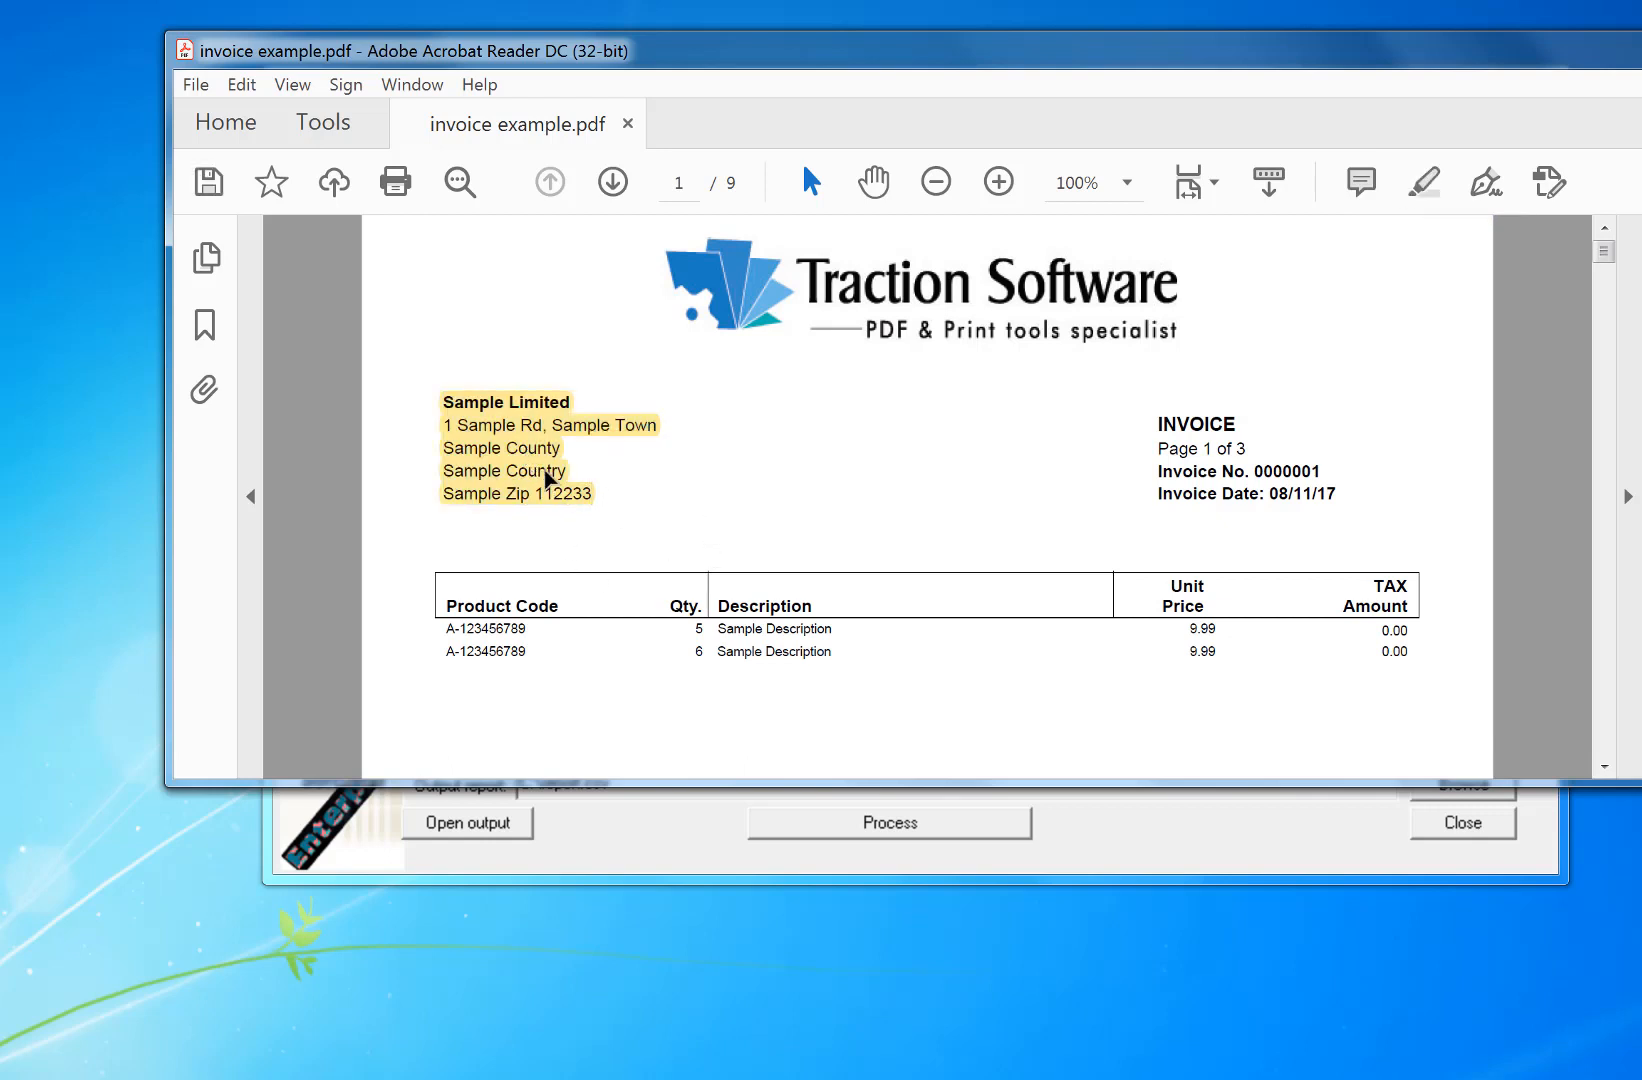
Set the subject of the address block's highlight to Address in its properties
right_click(549, 481)
left_click(720, 926)
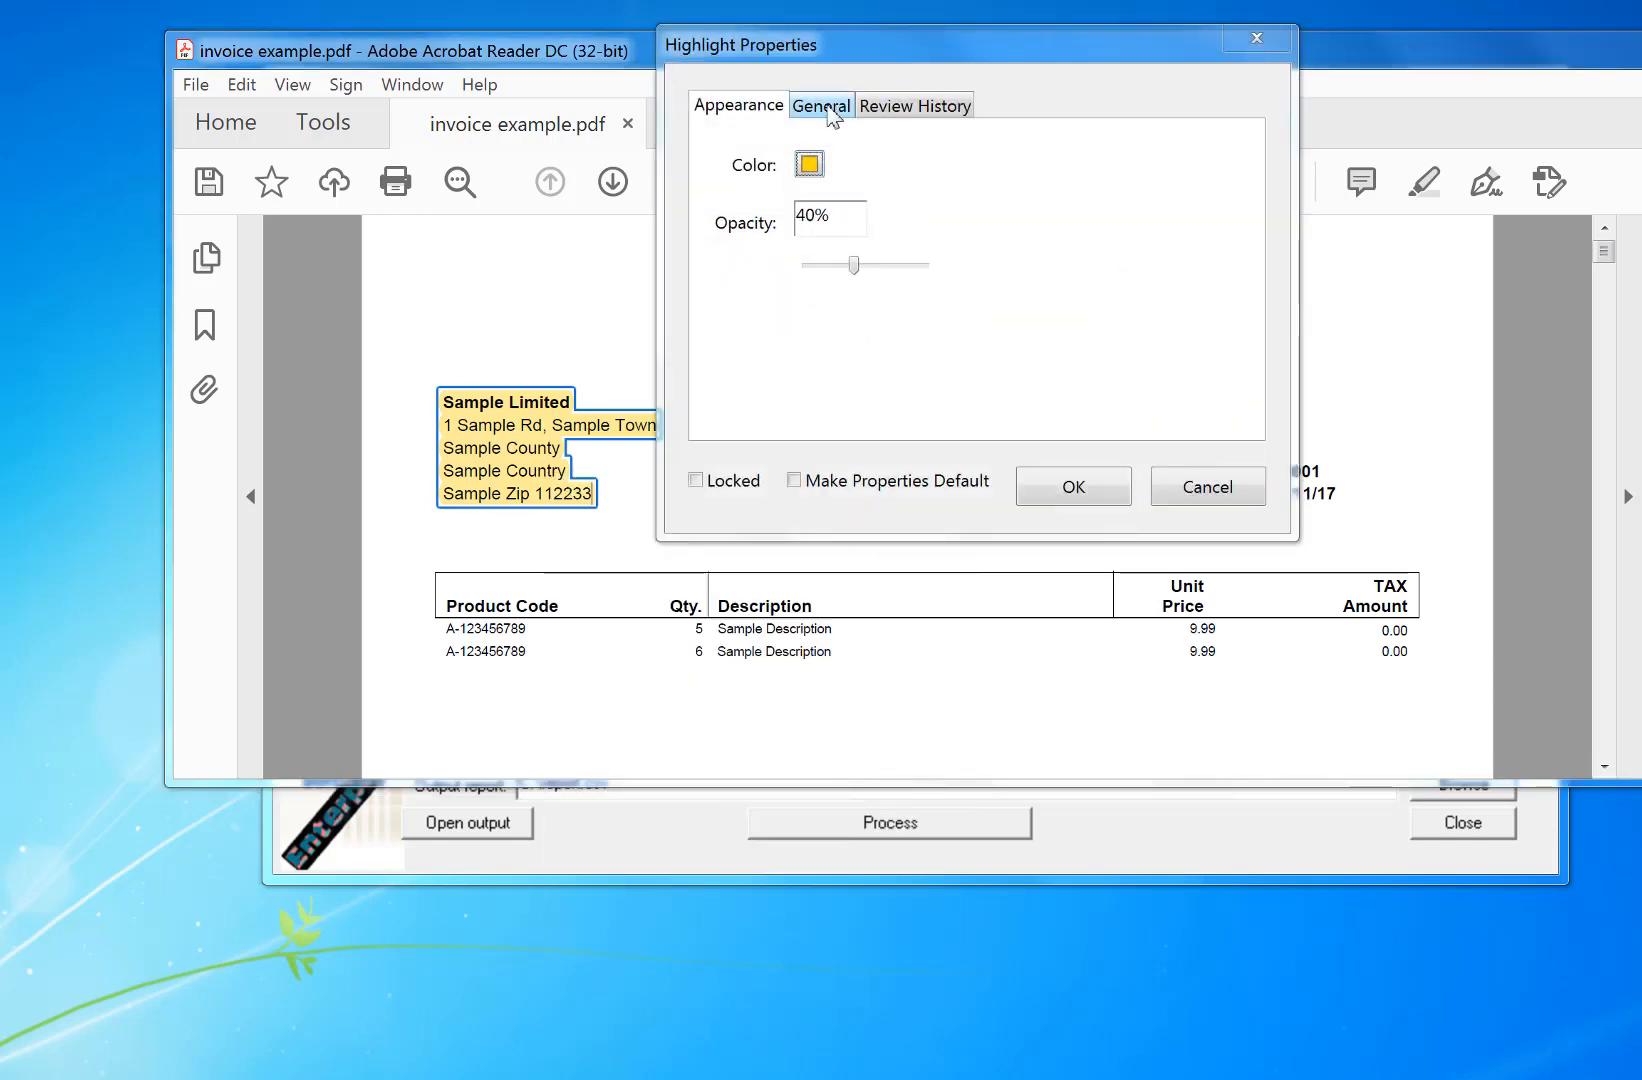
left_click(824, 106)
left_click_drag(926, 226, 770, 212)
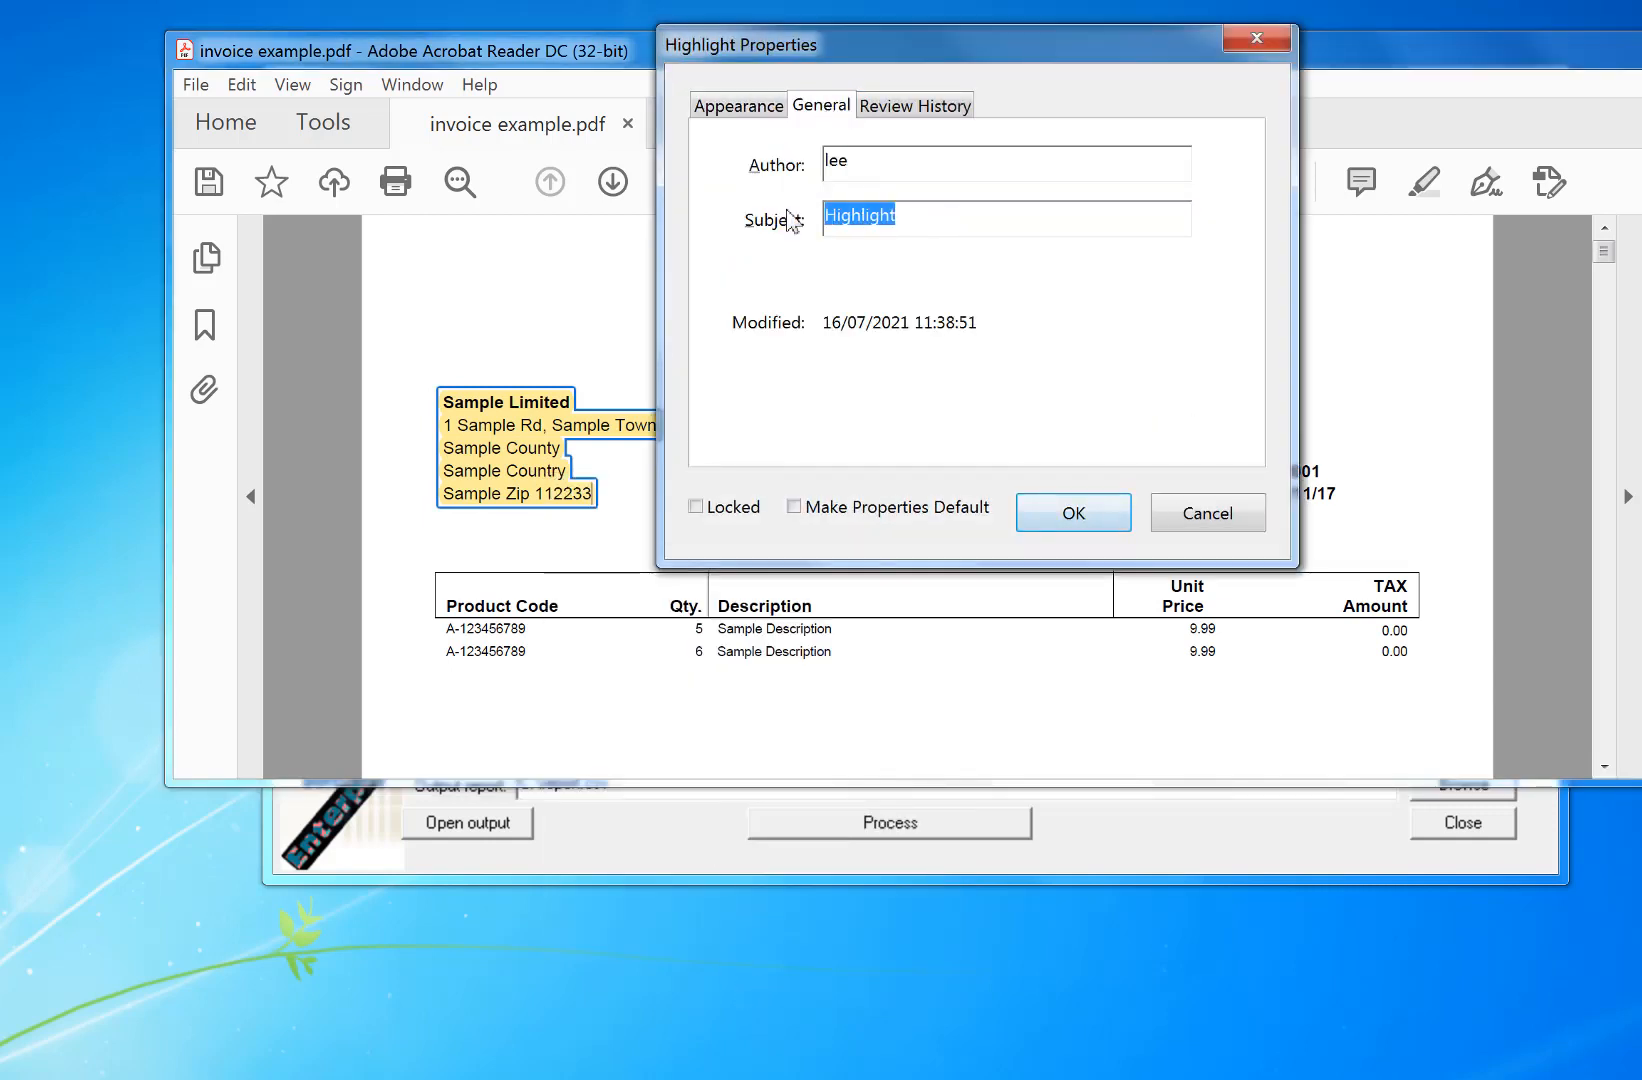
type("Addre")
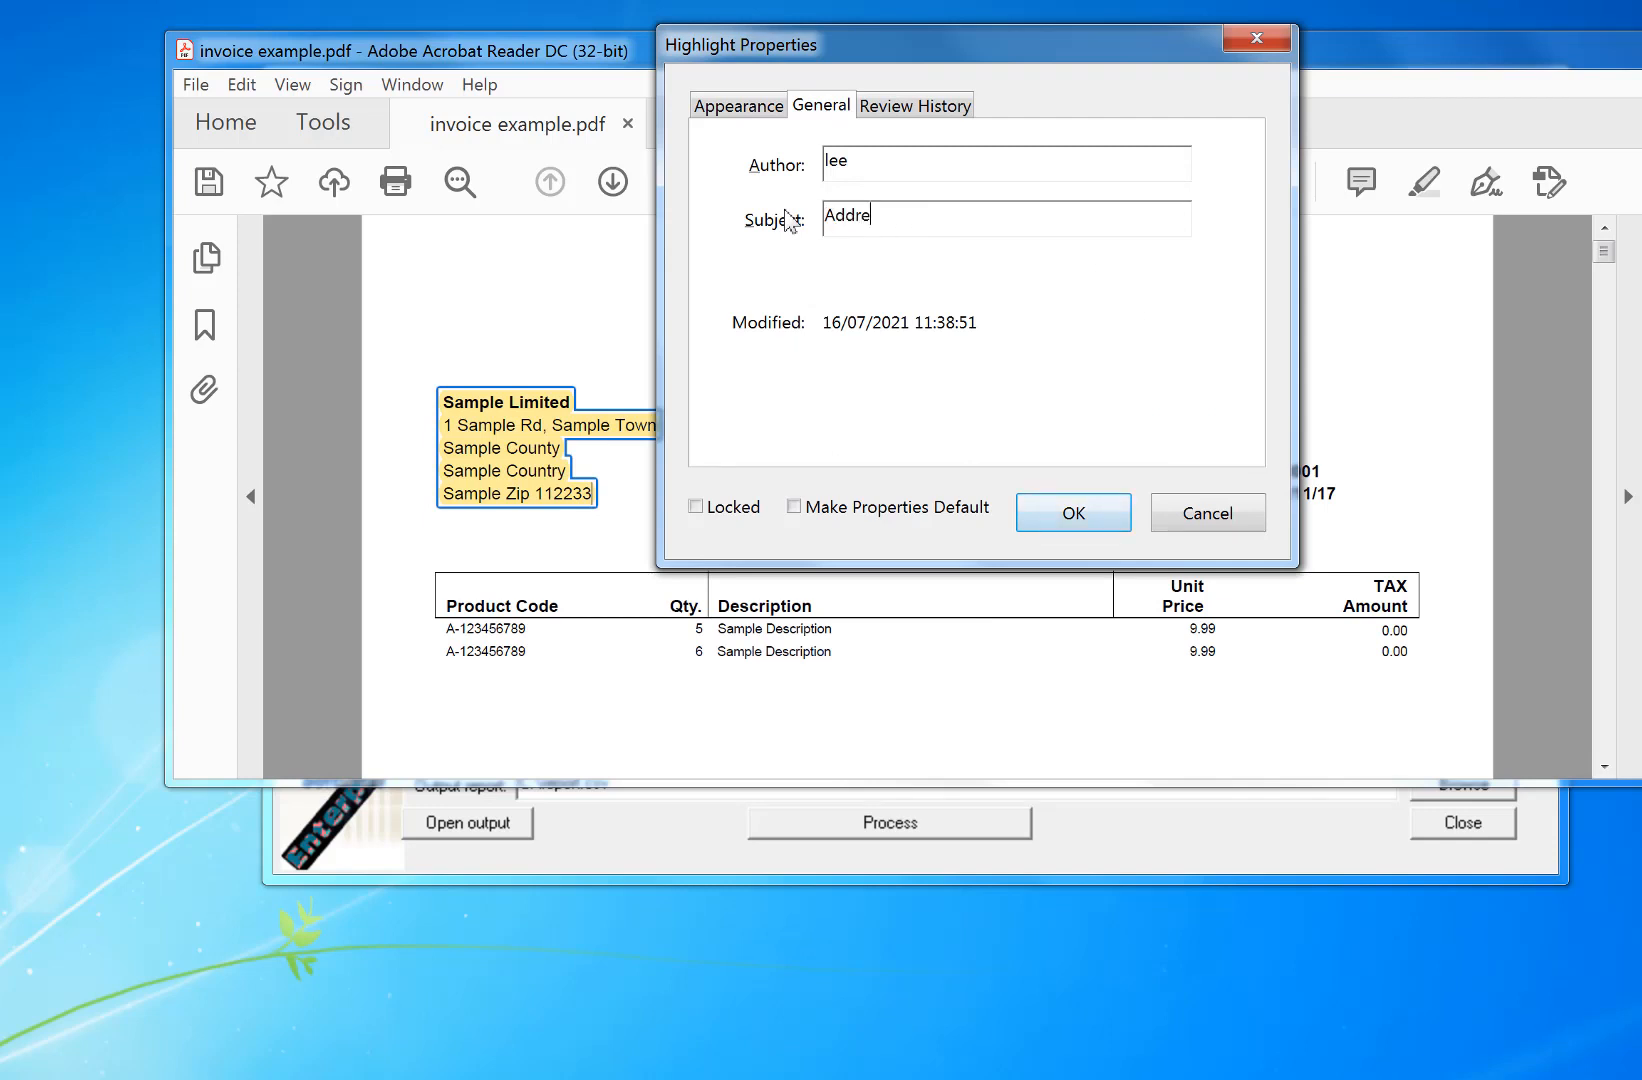
type("ss")
left_click(1100, 528)
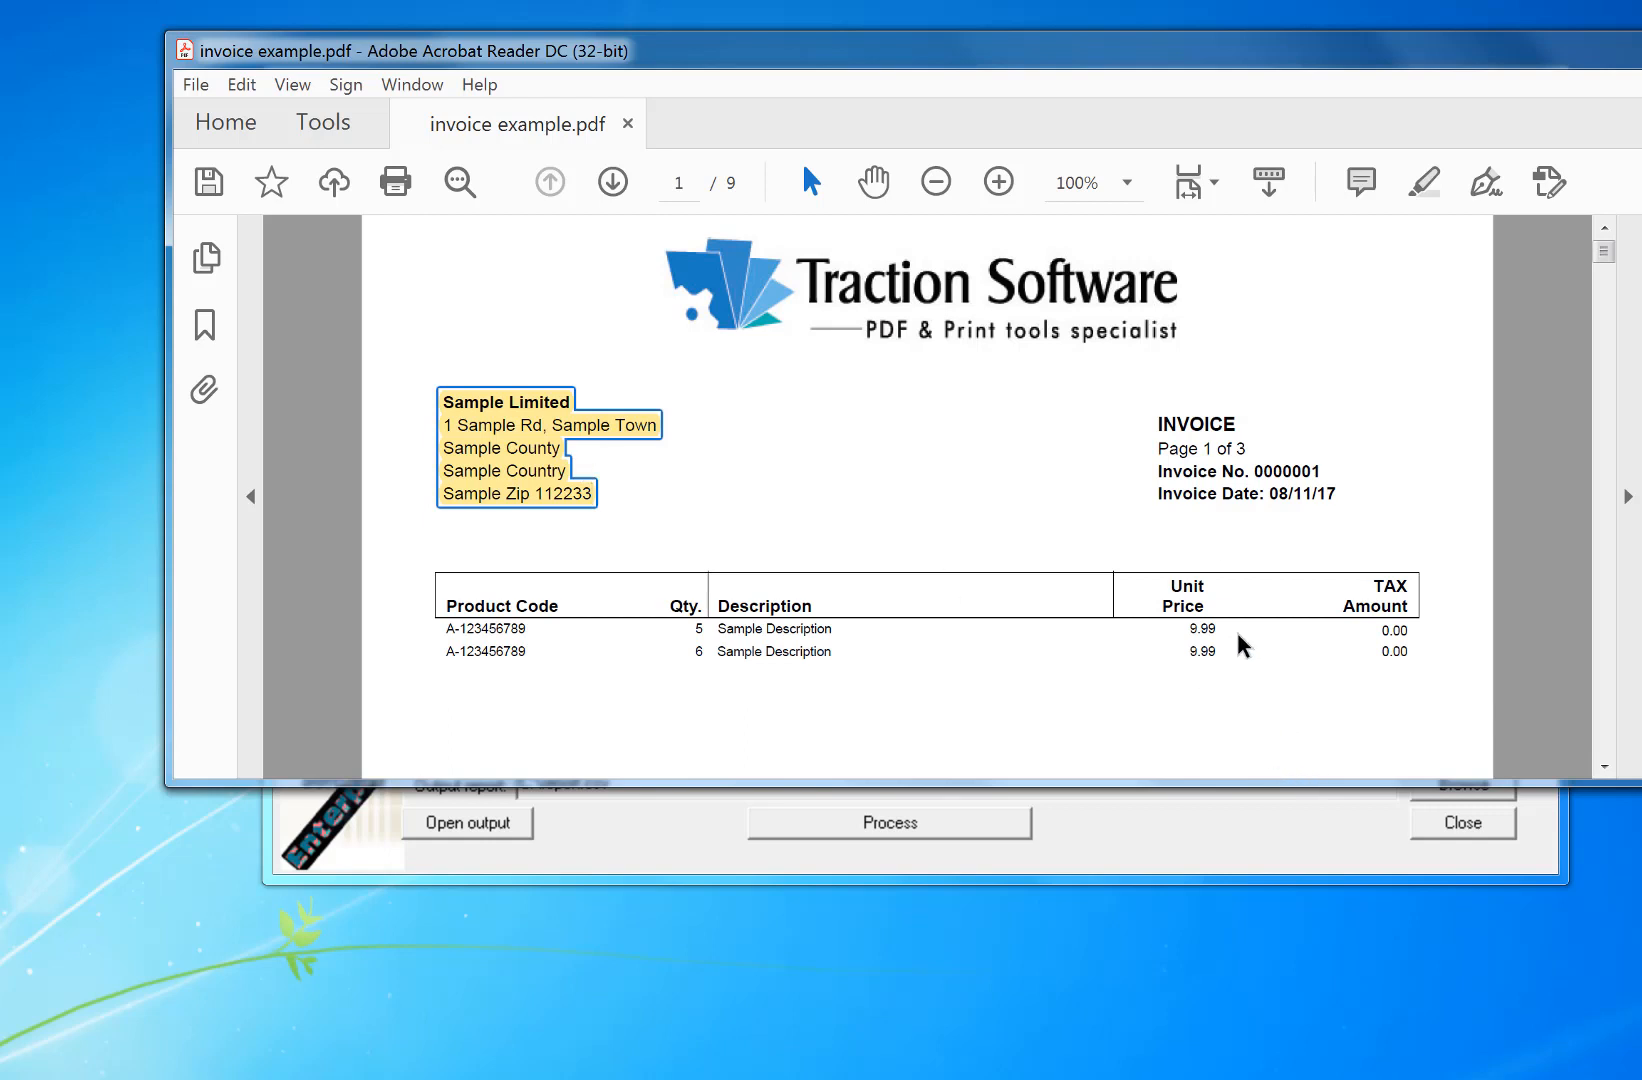
Highlight only the number after "Invoice No." on page 1
left_click(1268, 470)
left_click_drag(1257, 470, 1320, 472)
left_click(1305, 425)
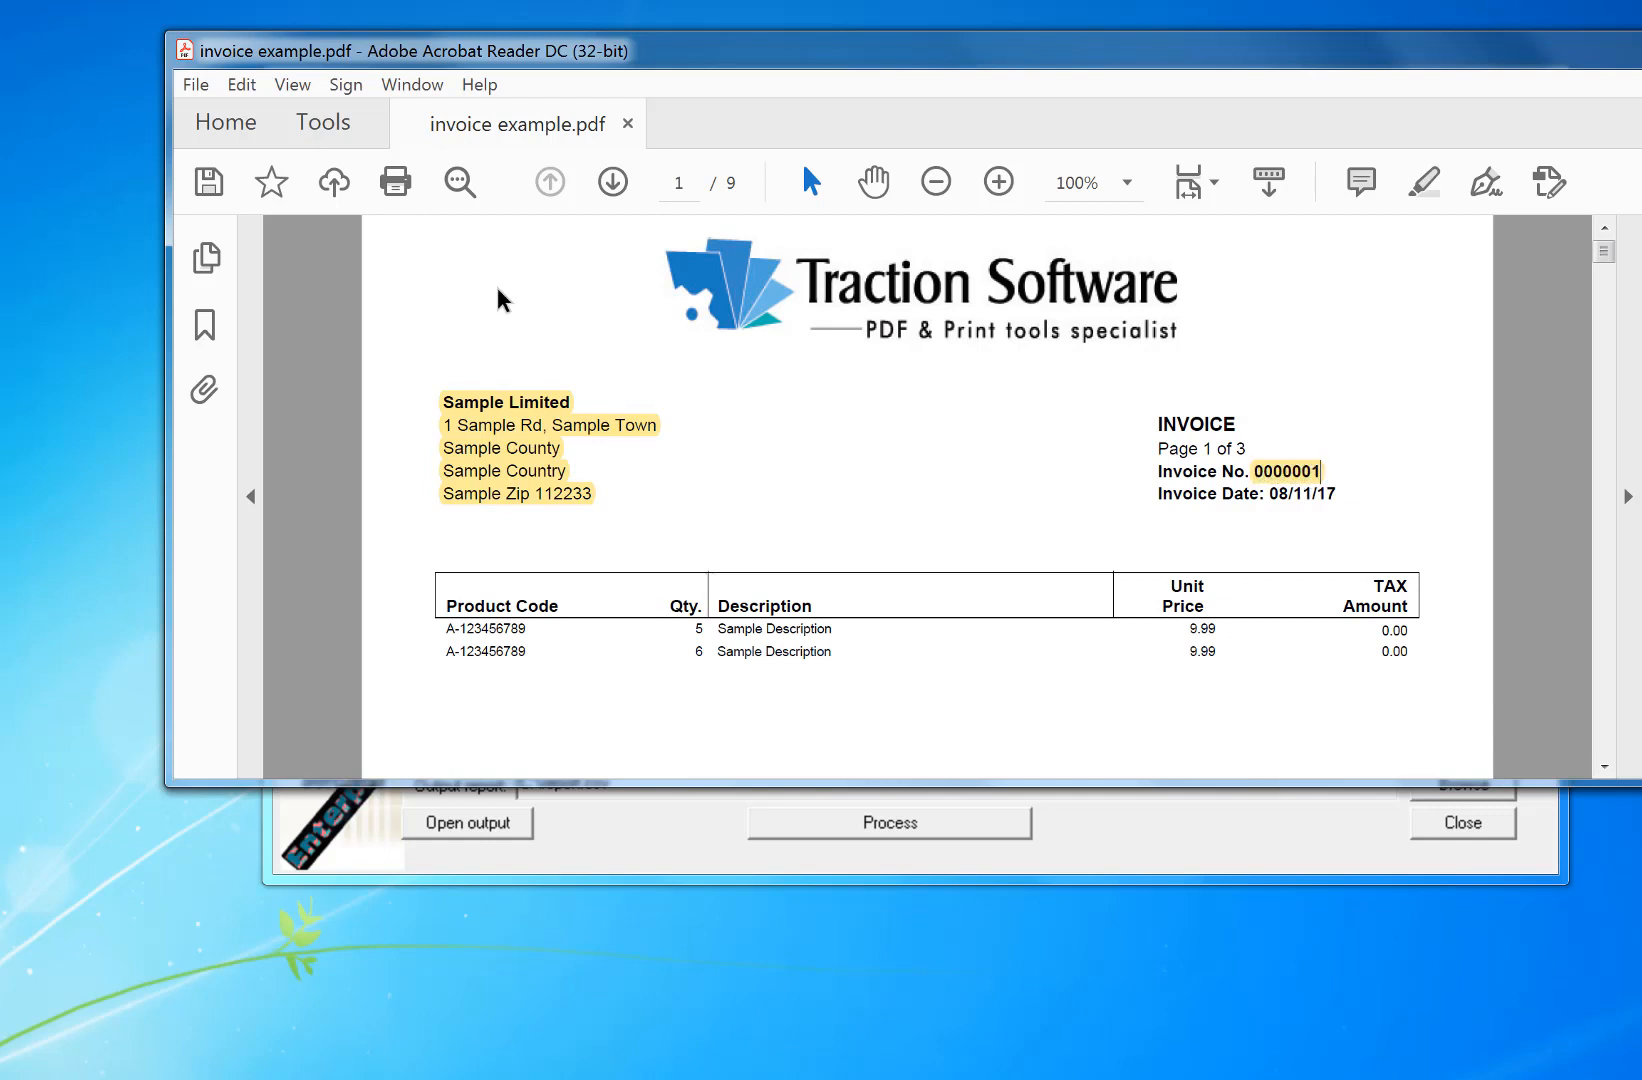
Set the subject of the highlight on the invoice's number to Invoice Number in its properties
right_click(1305, 487)
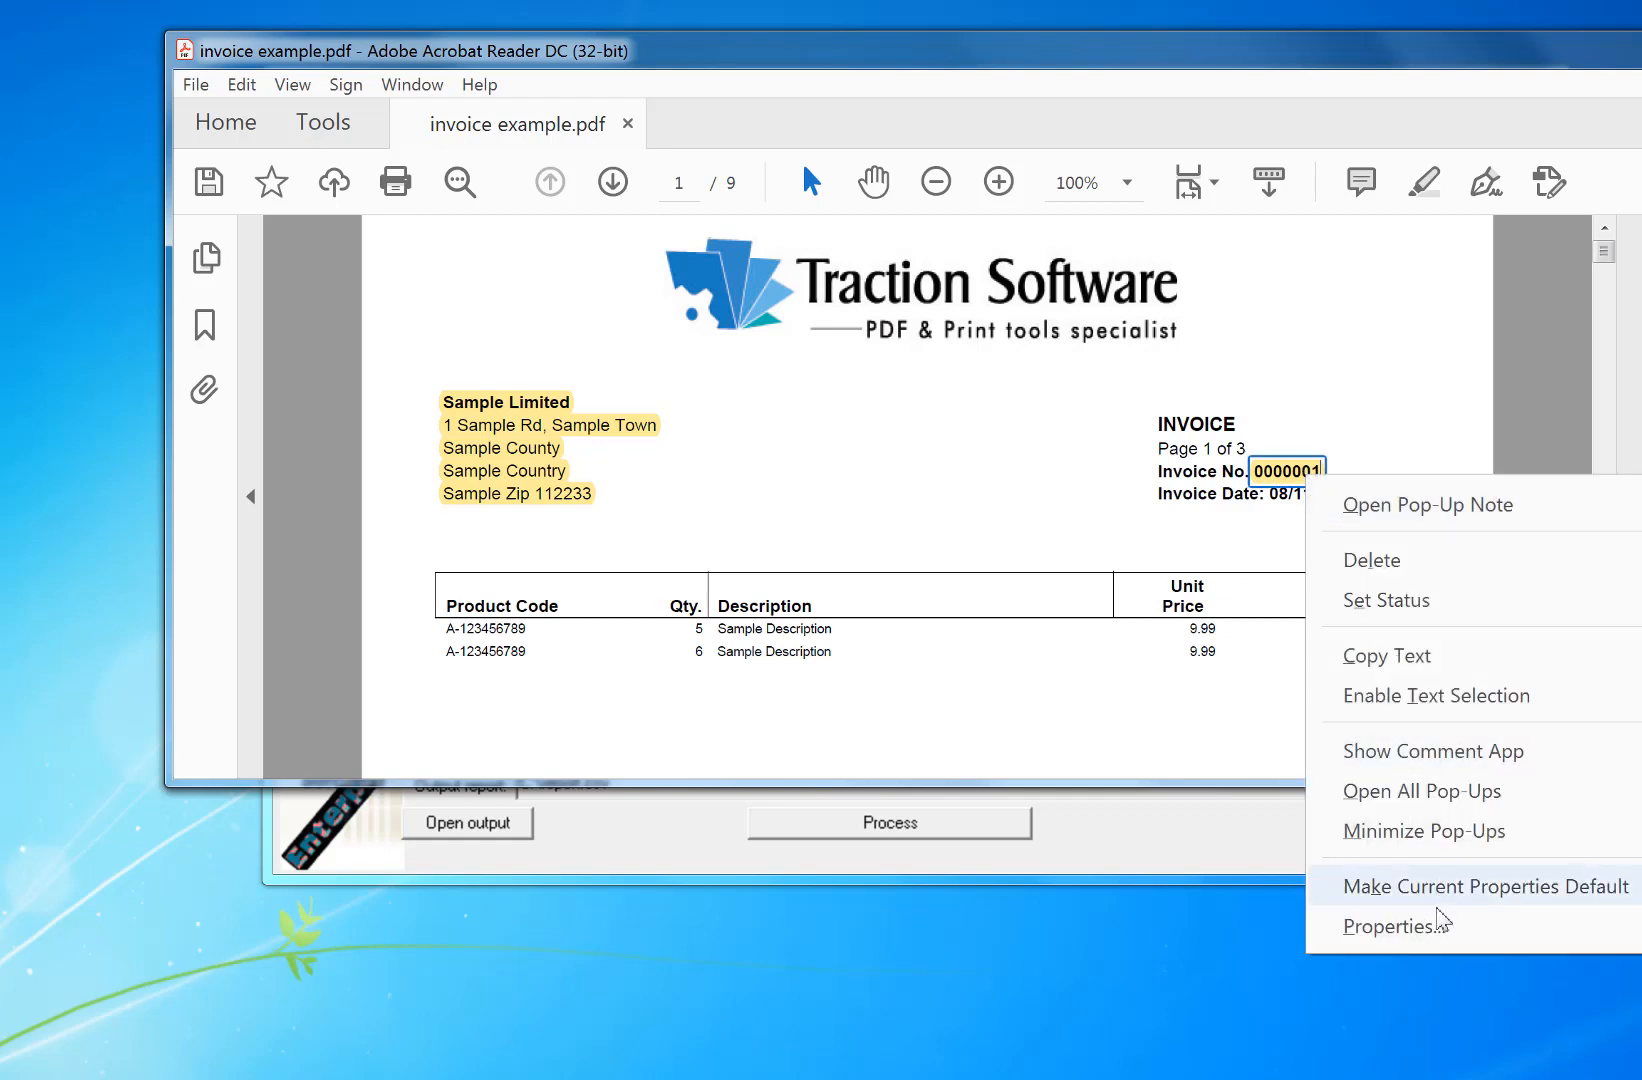
left_click(1448, 931)
left_click(822, 105)
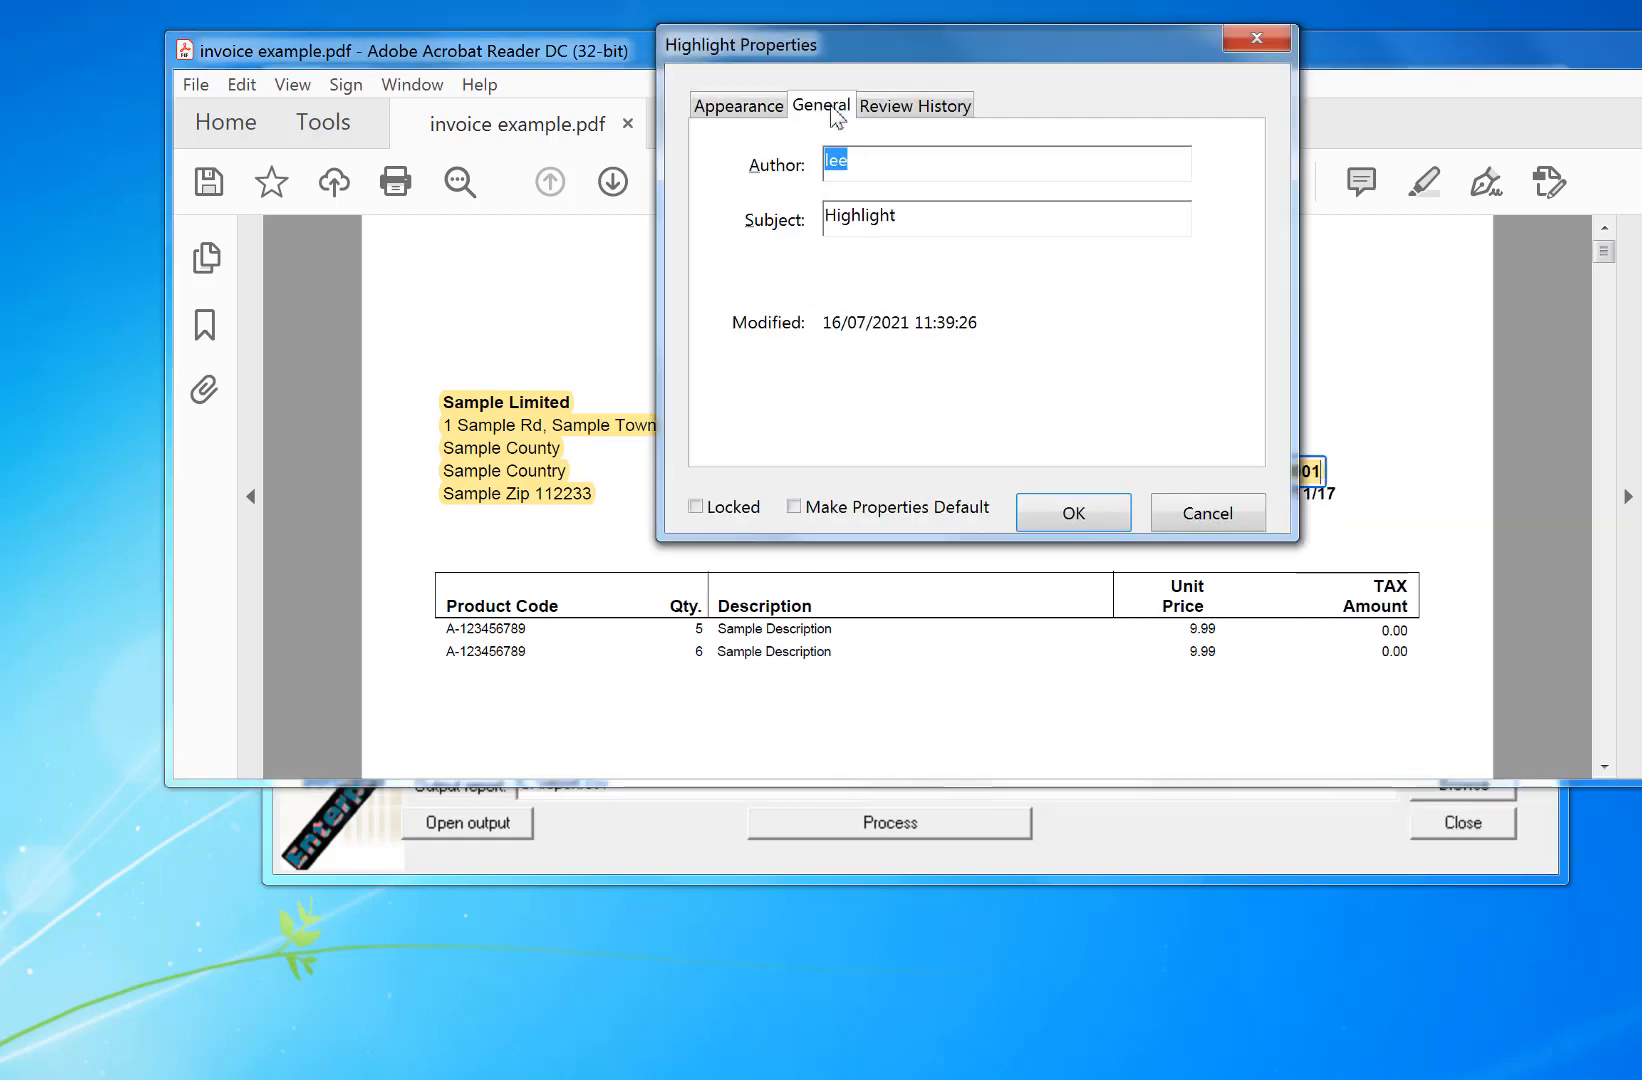
left_click_drag(937, 205, 700, 225)
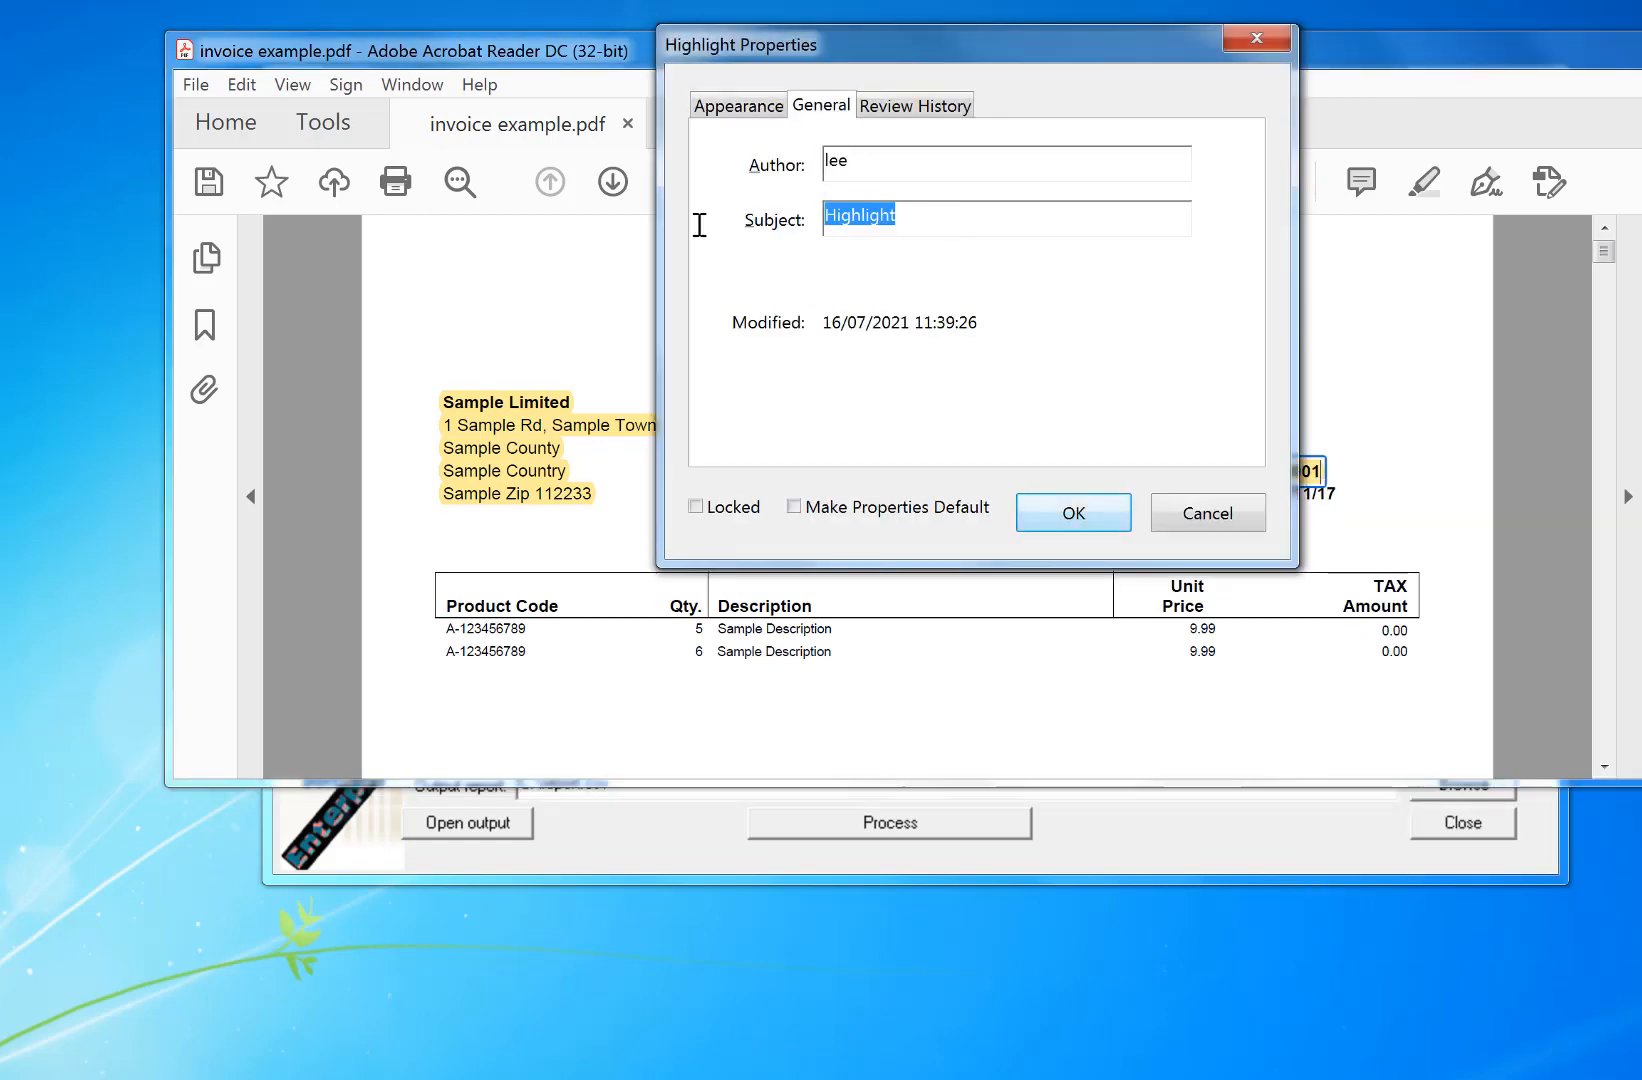
key("BackSpace")
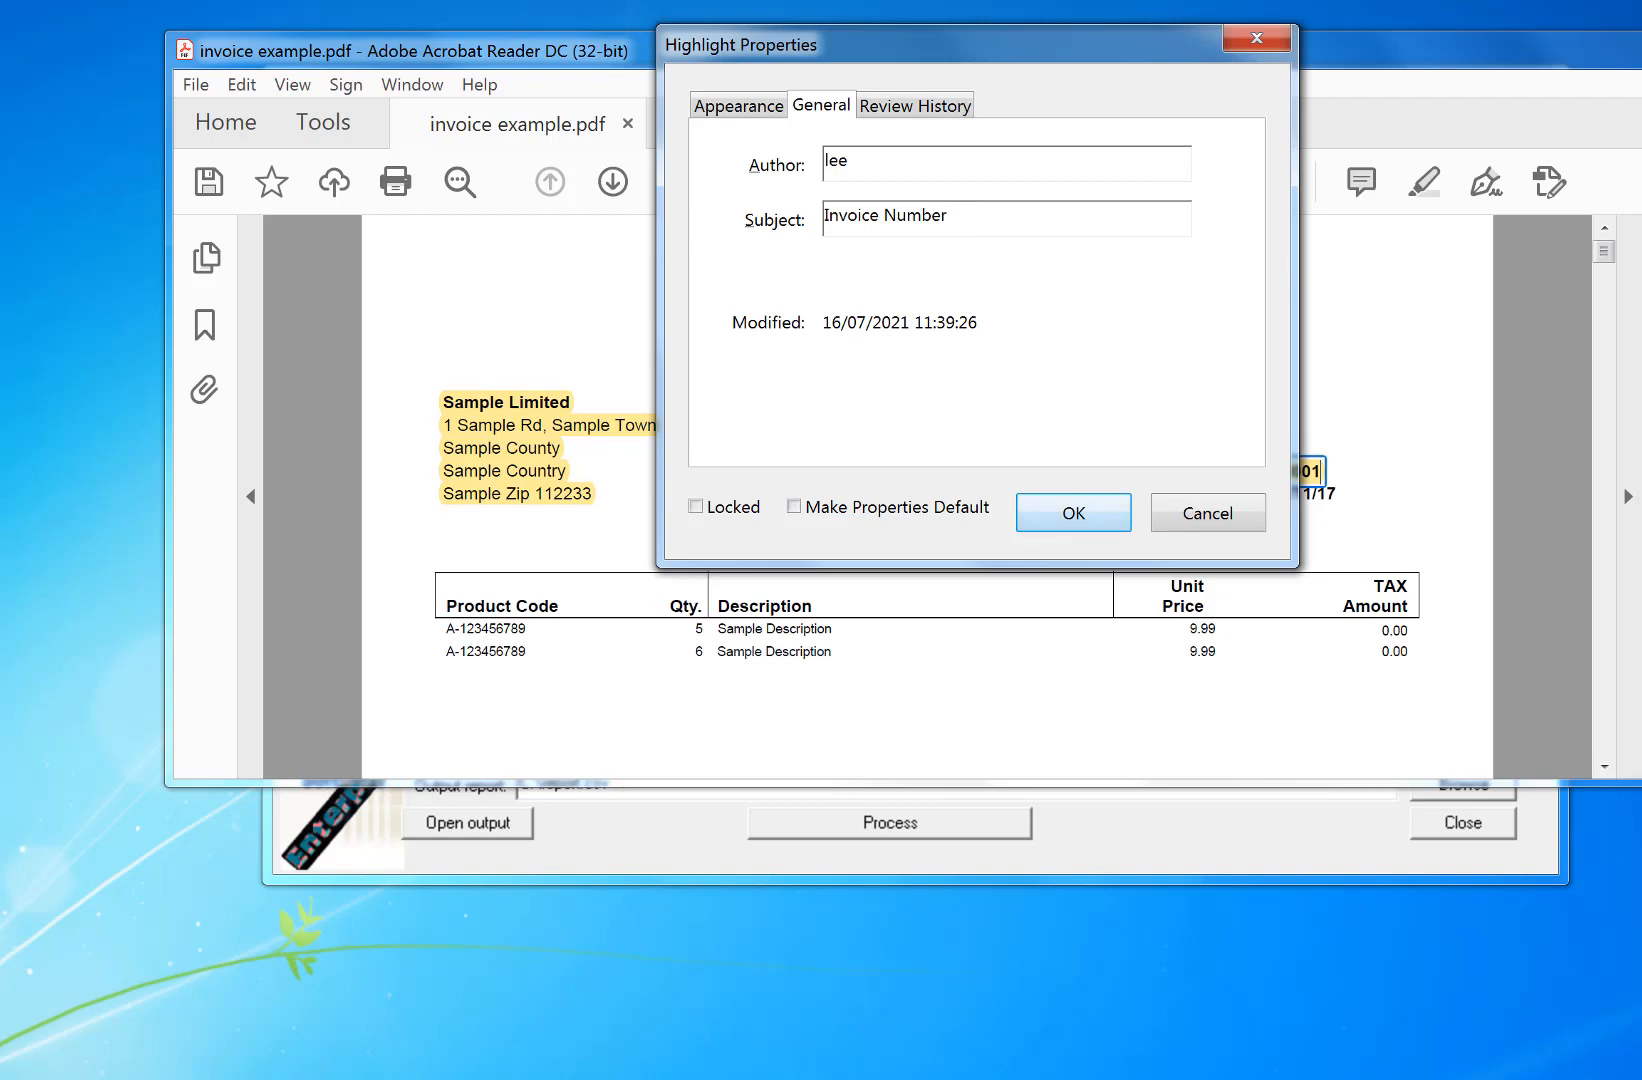
left_click(1085, 518)
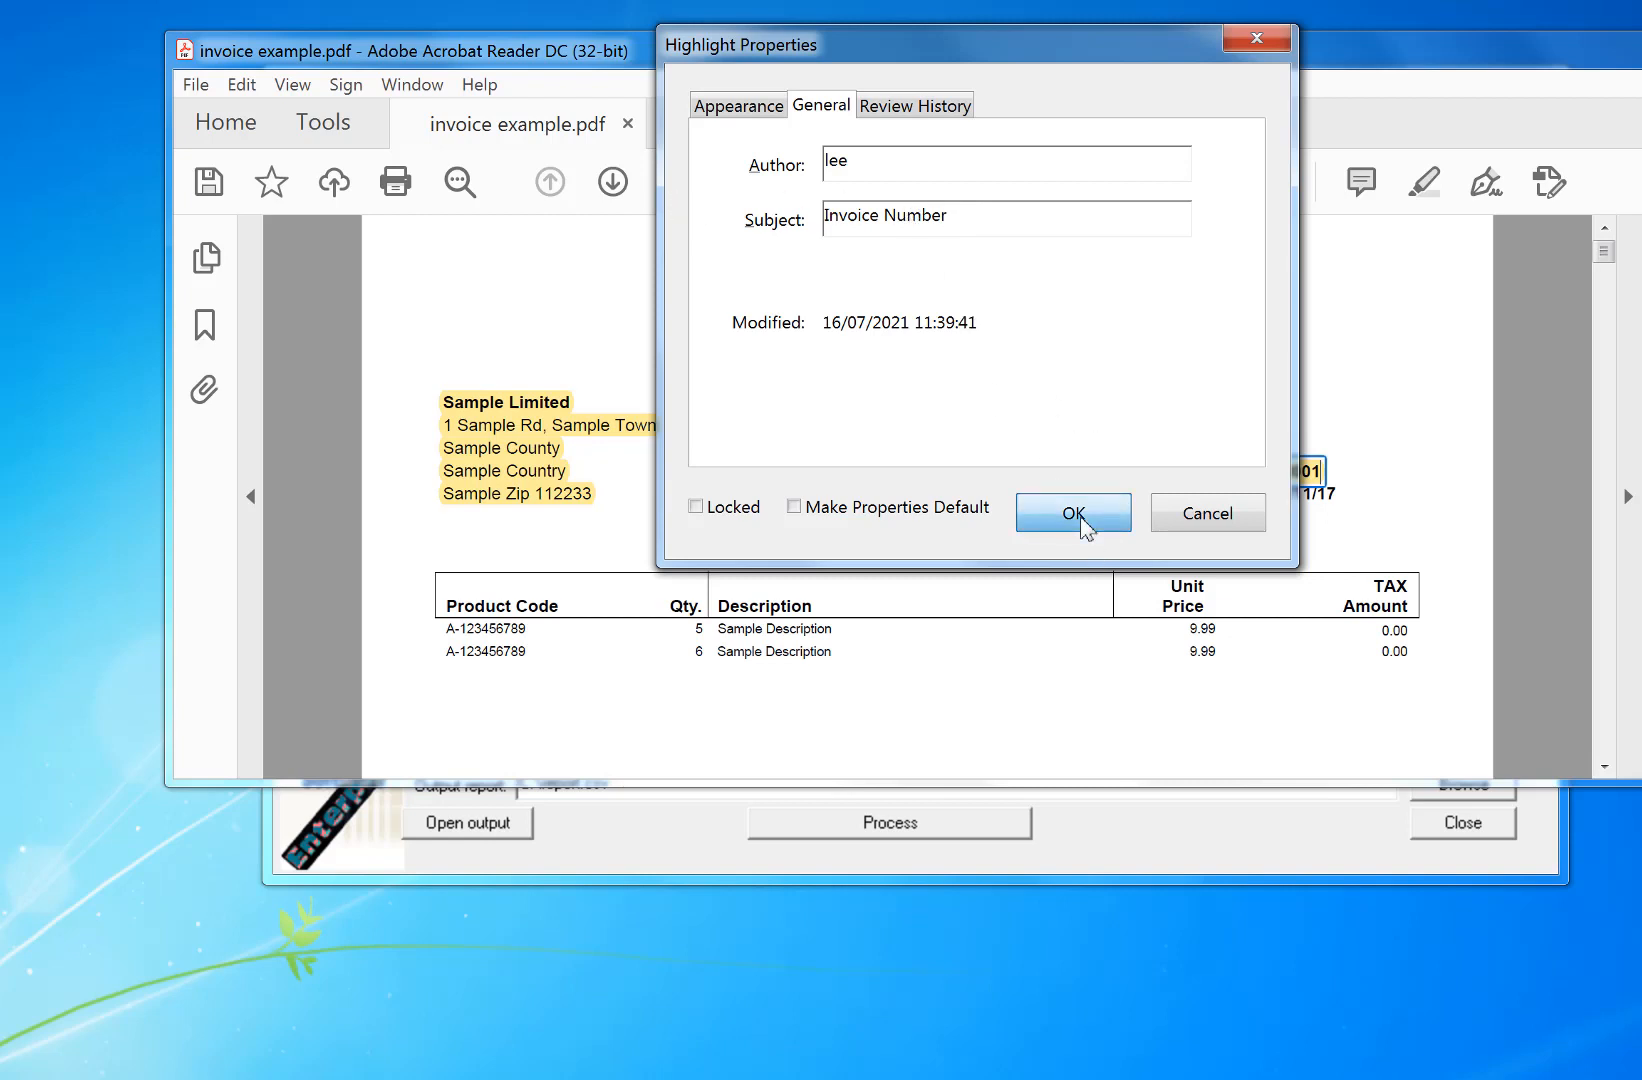
Highlight the date after "Invoice Date:" and set that highlight's subject to Invoice Date
left_click_drag(1340, 495, 1268, 495)
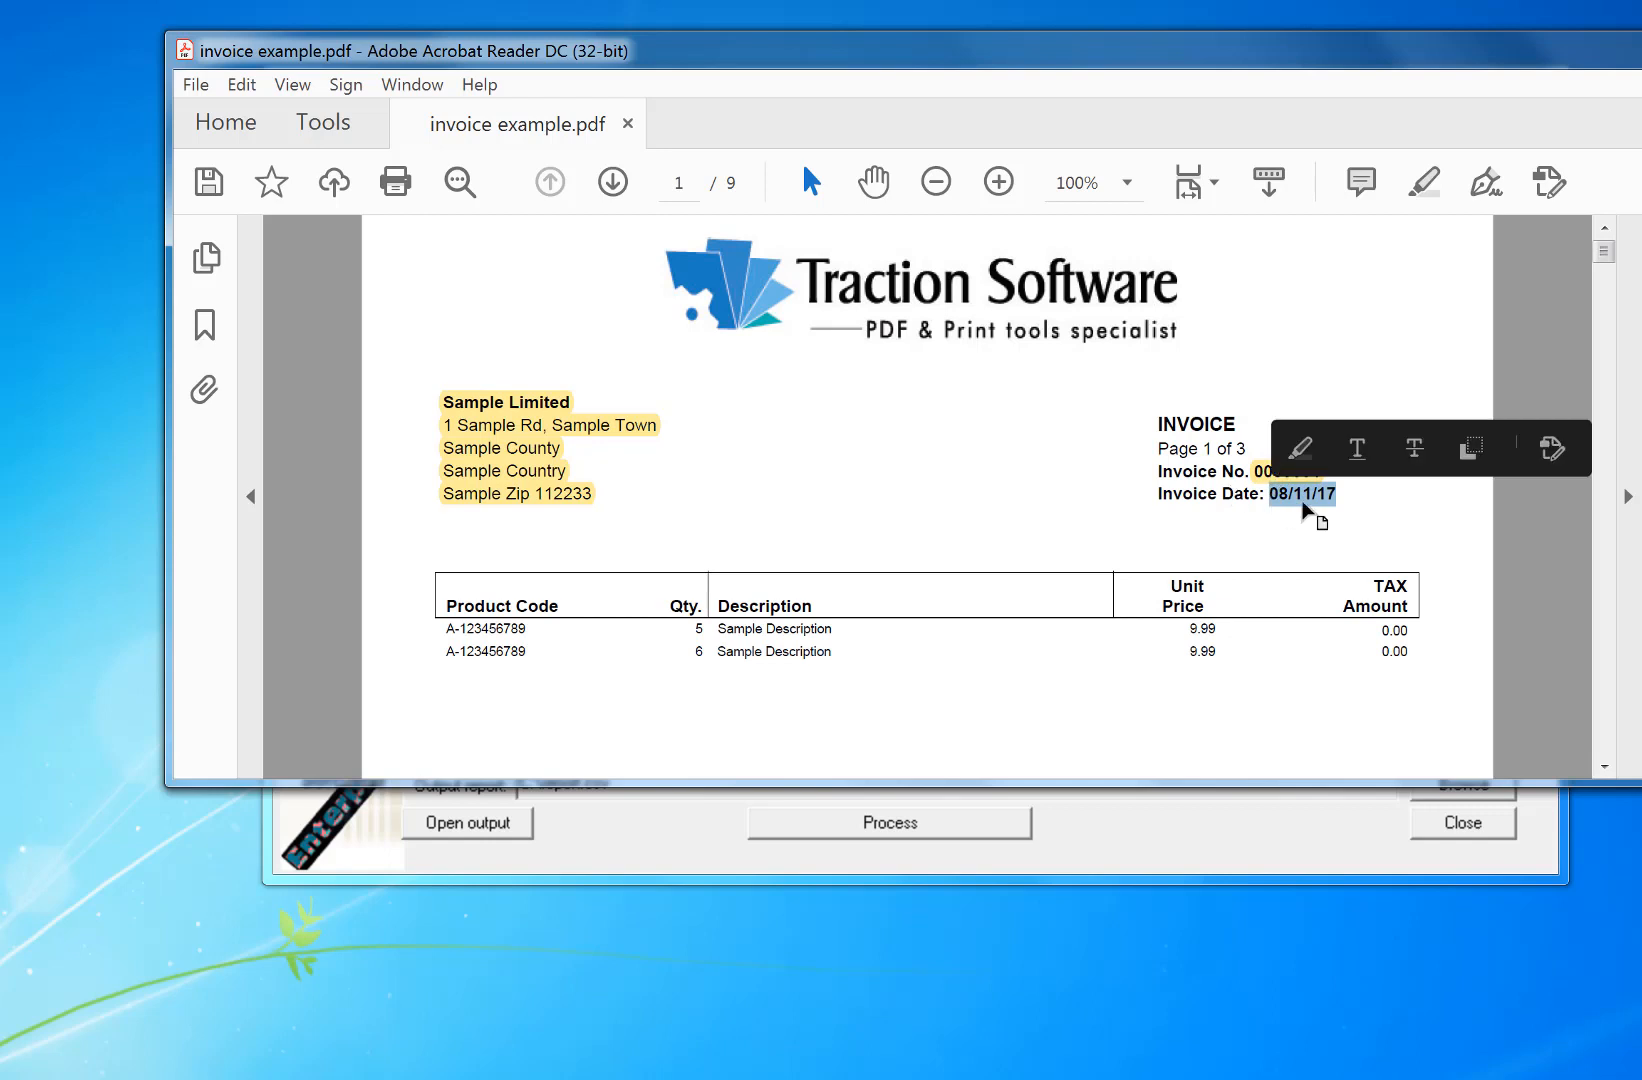
left_click(1300, 447)
right_click(1310, 503)
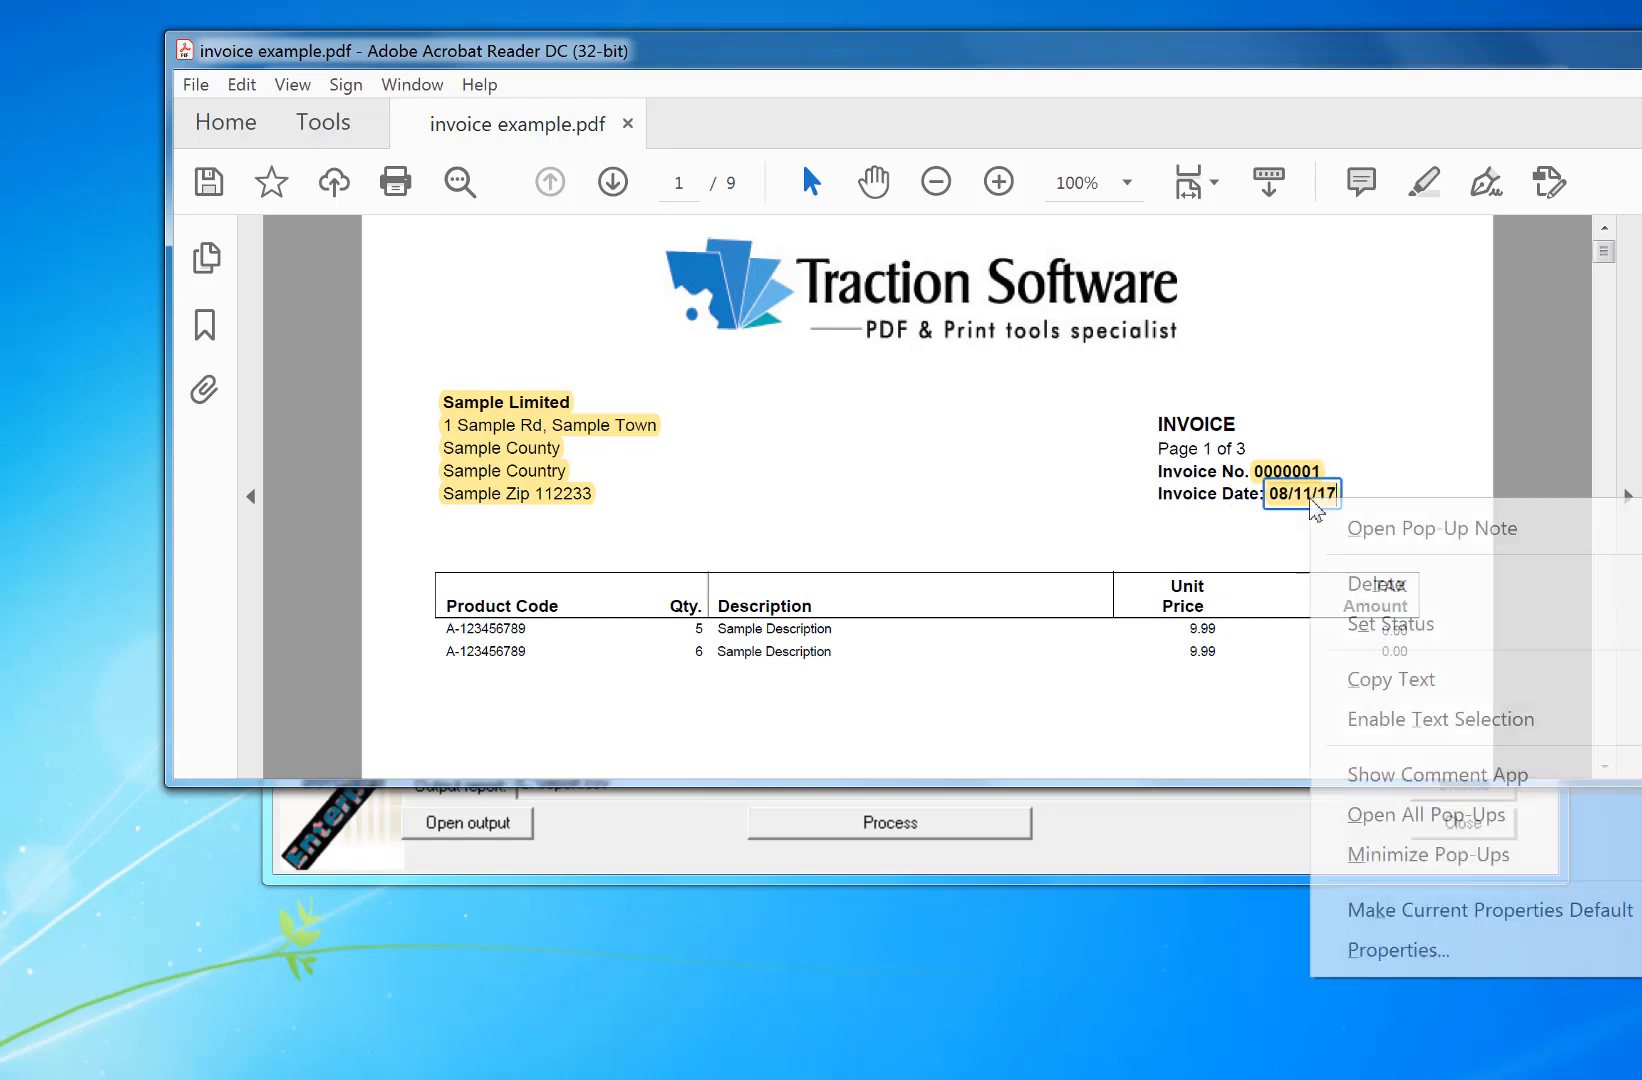
left_click(1334, 952)
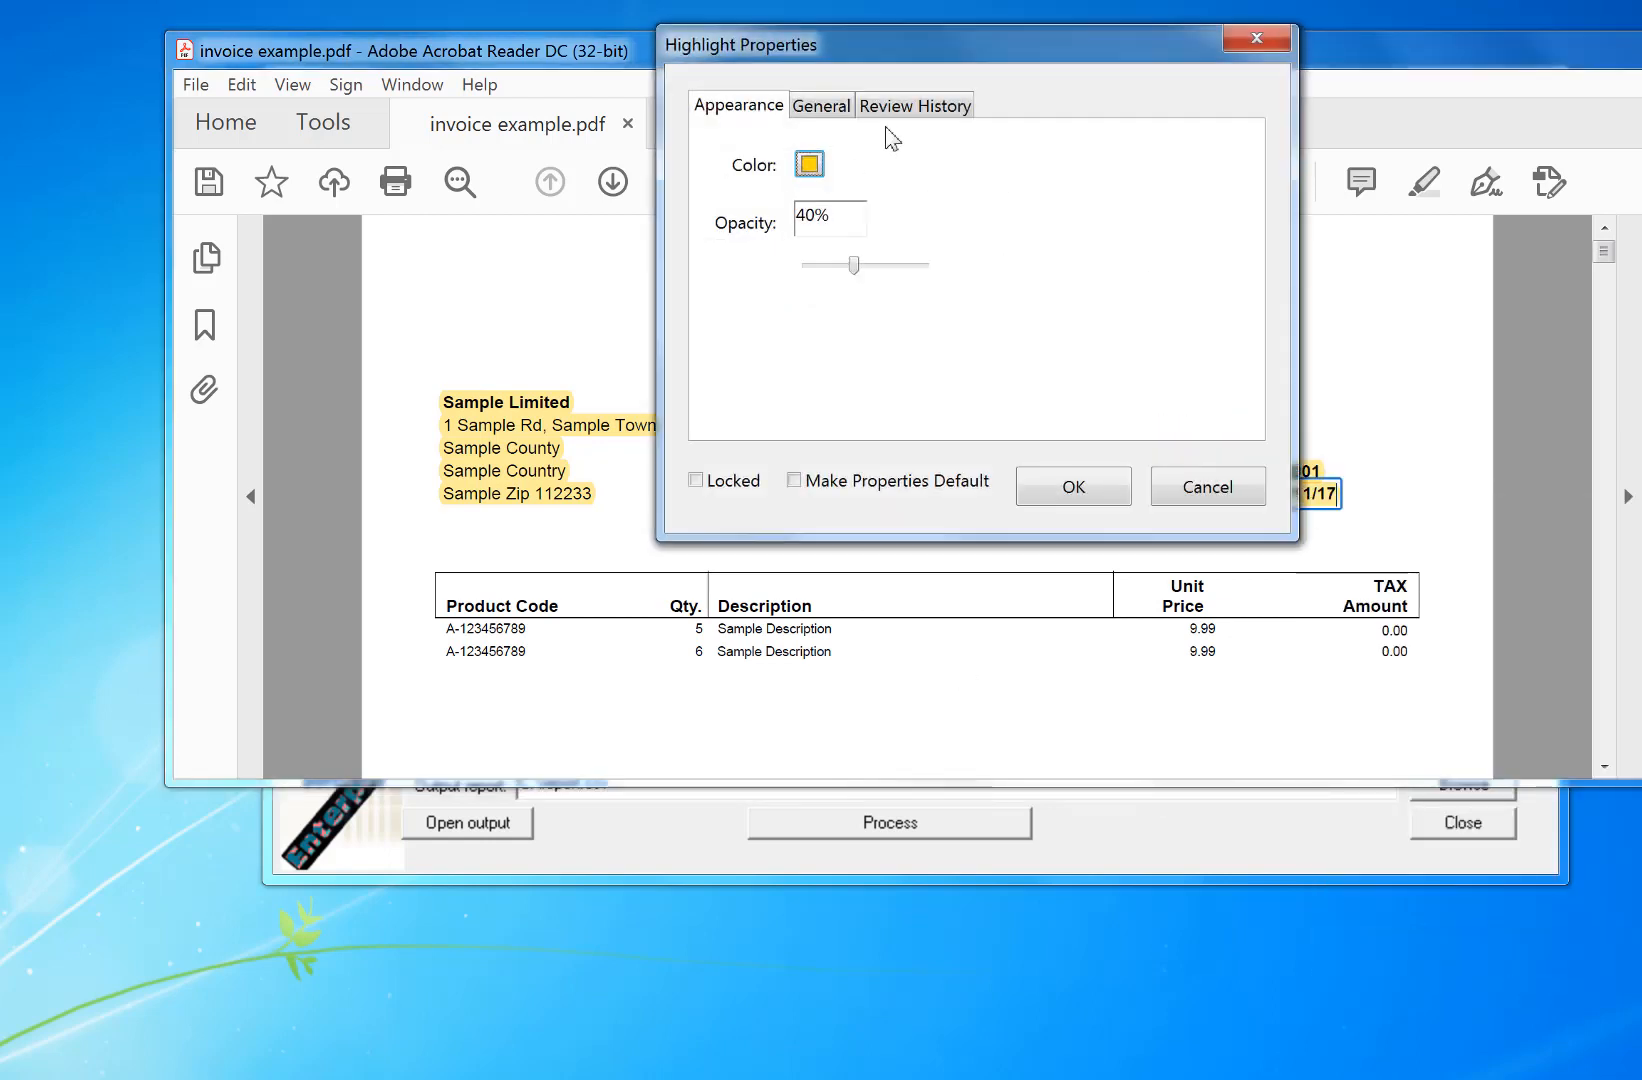
left_click(821, 105)
left_click_drag(916, 227, 765, 225)
type("Invoice Date")
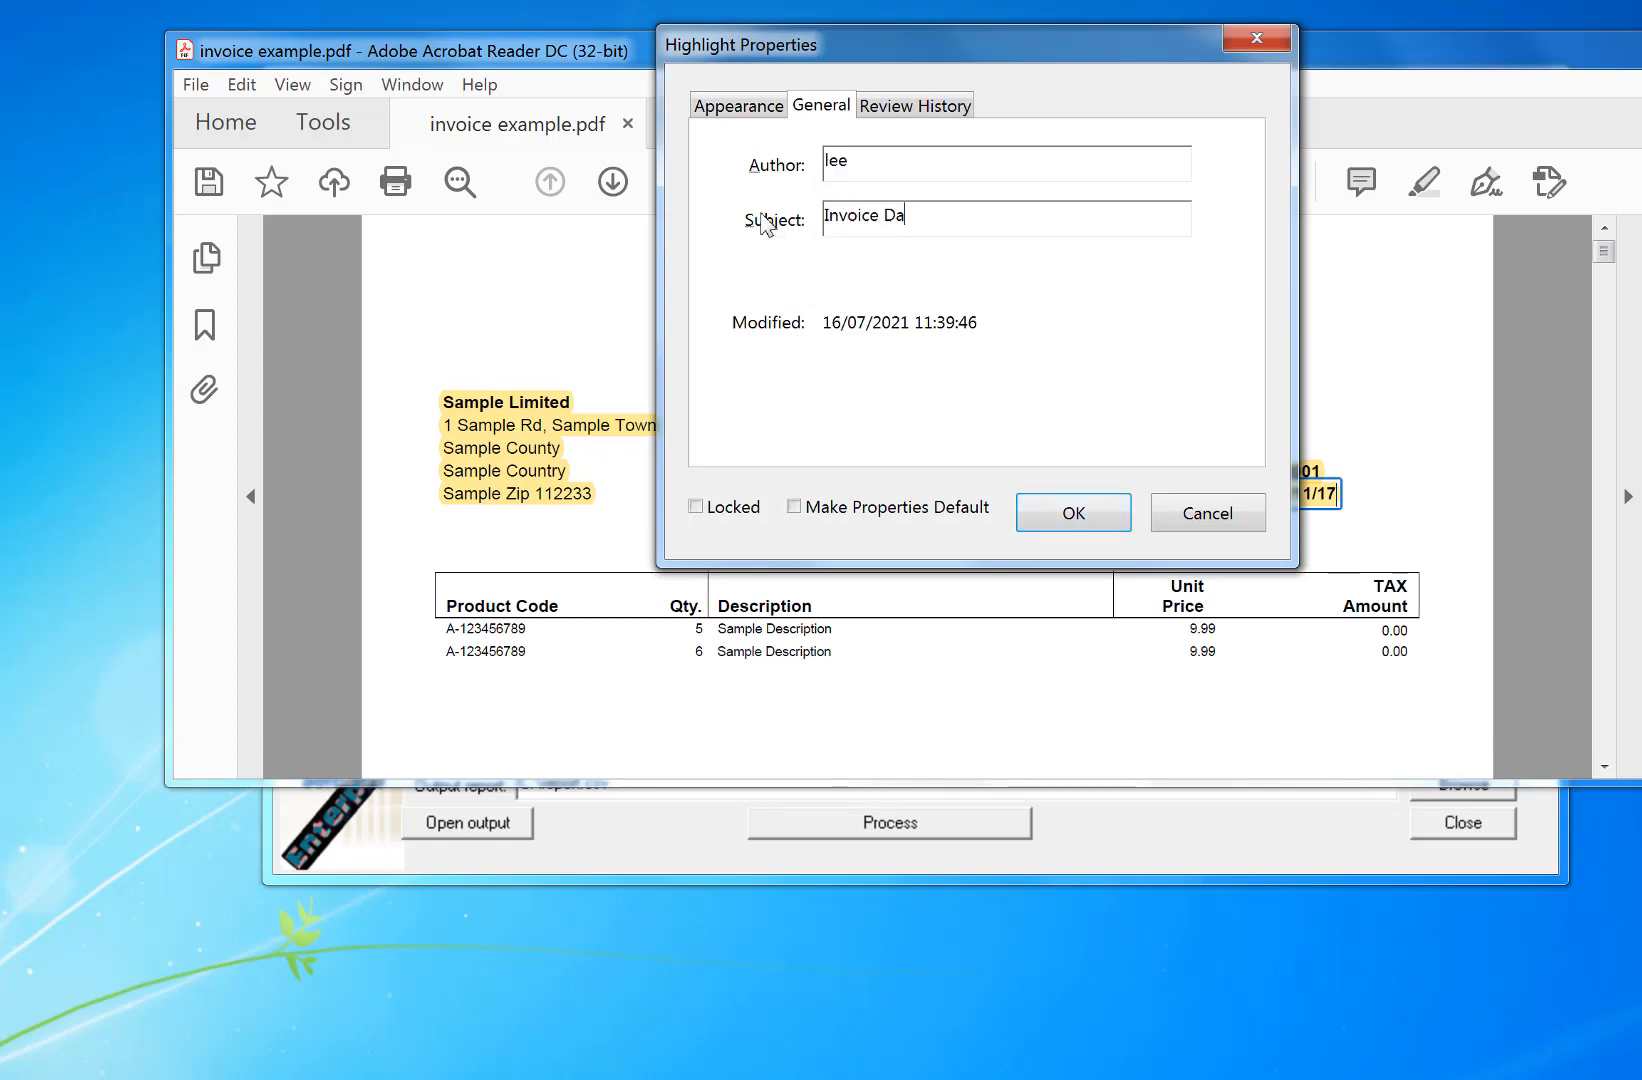
left_click(1088, 520)
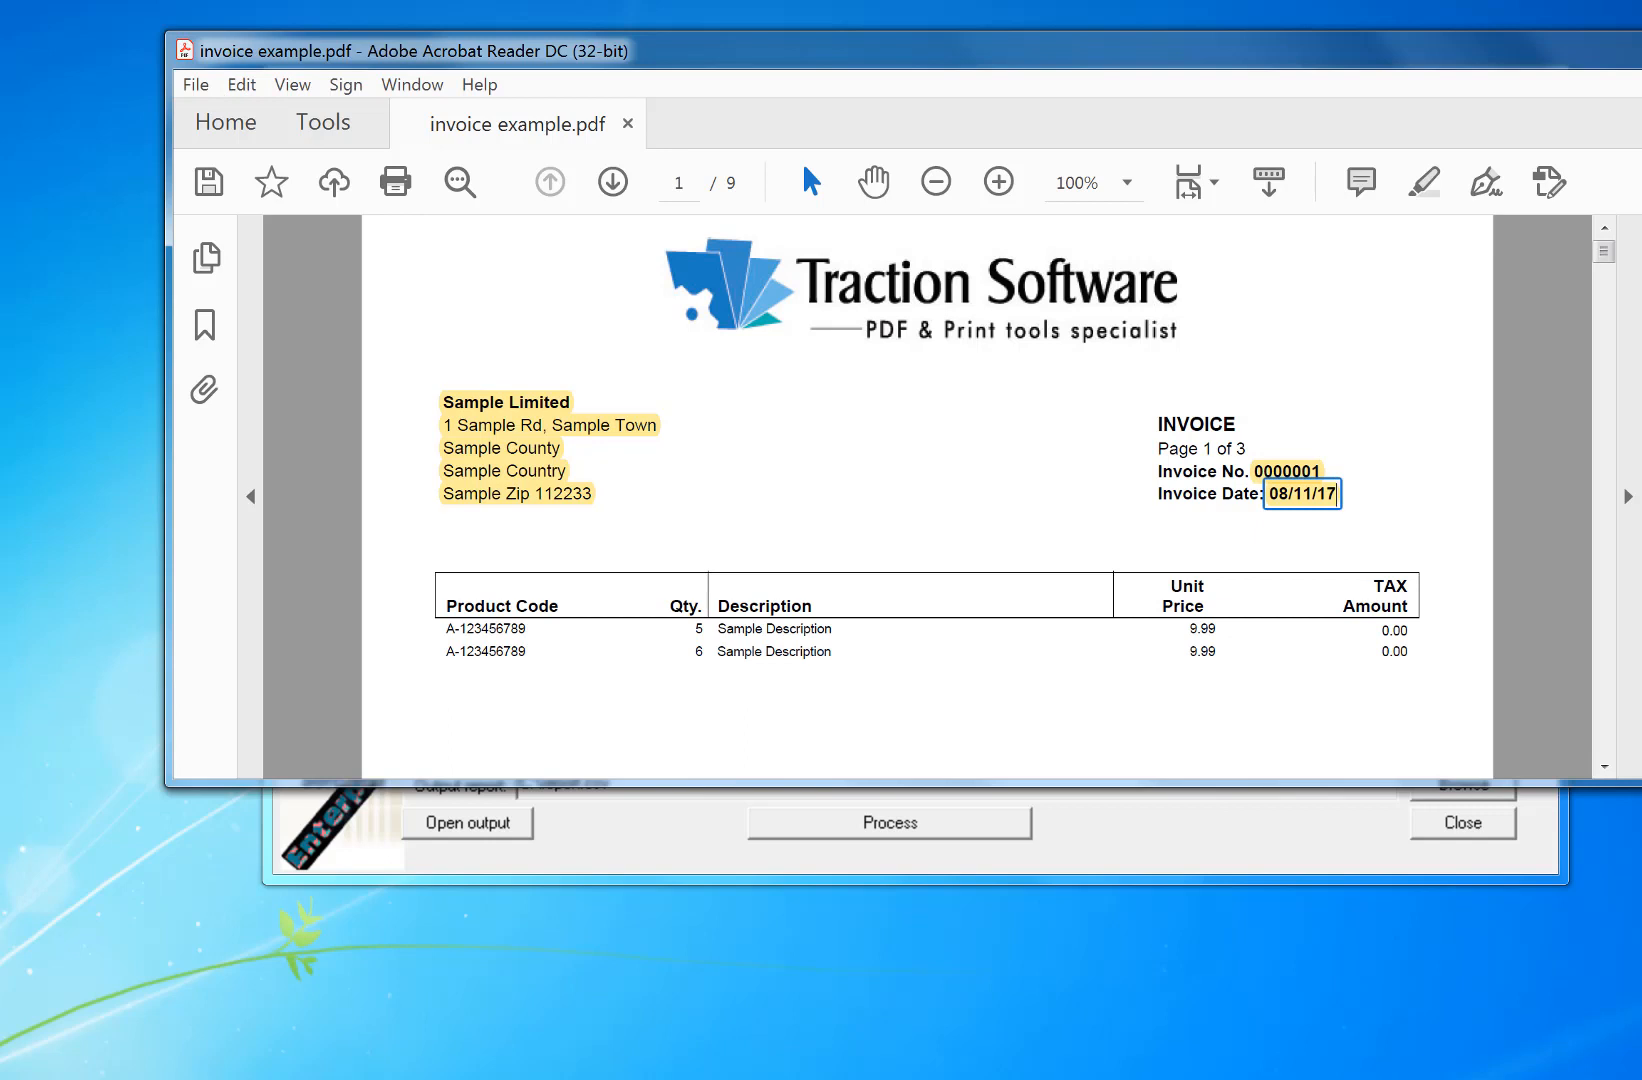
Close the highlighted PDF, saving the changes over invoice example.pdf in the enterprise examples folder
left_click_drag(1641, 330, 1628, 330)
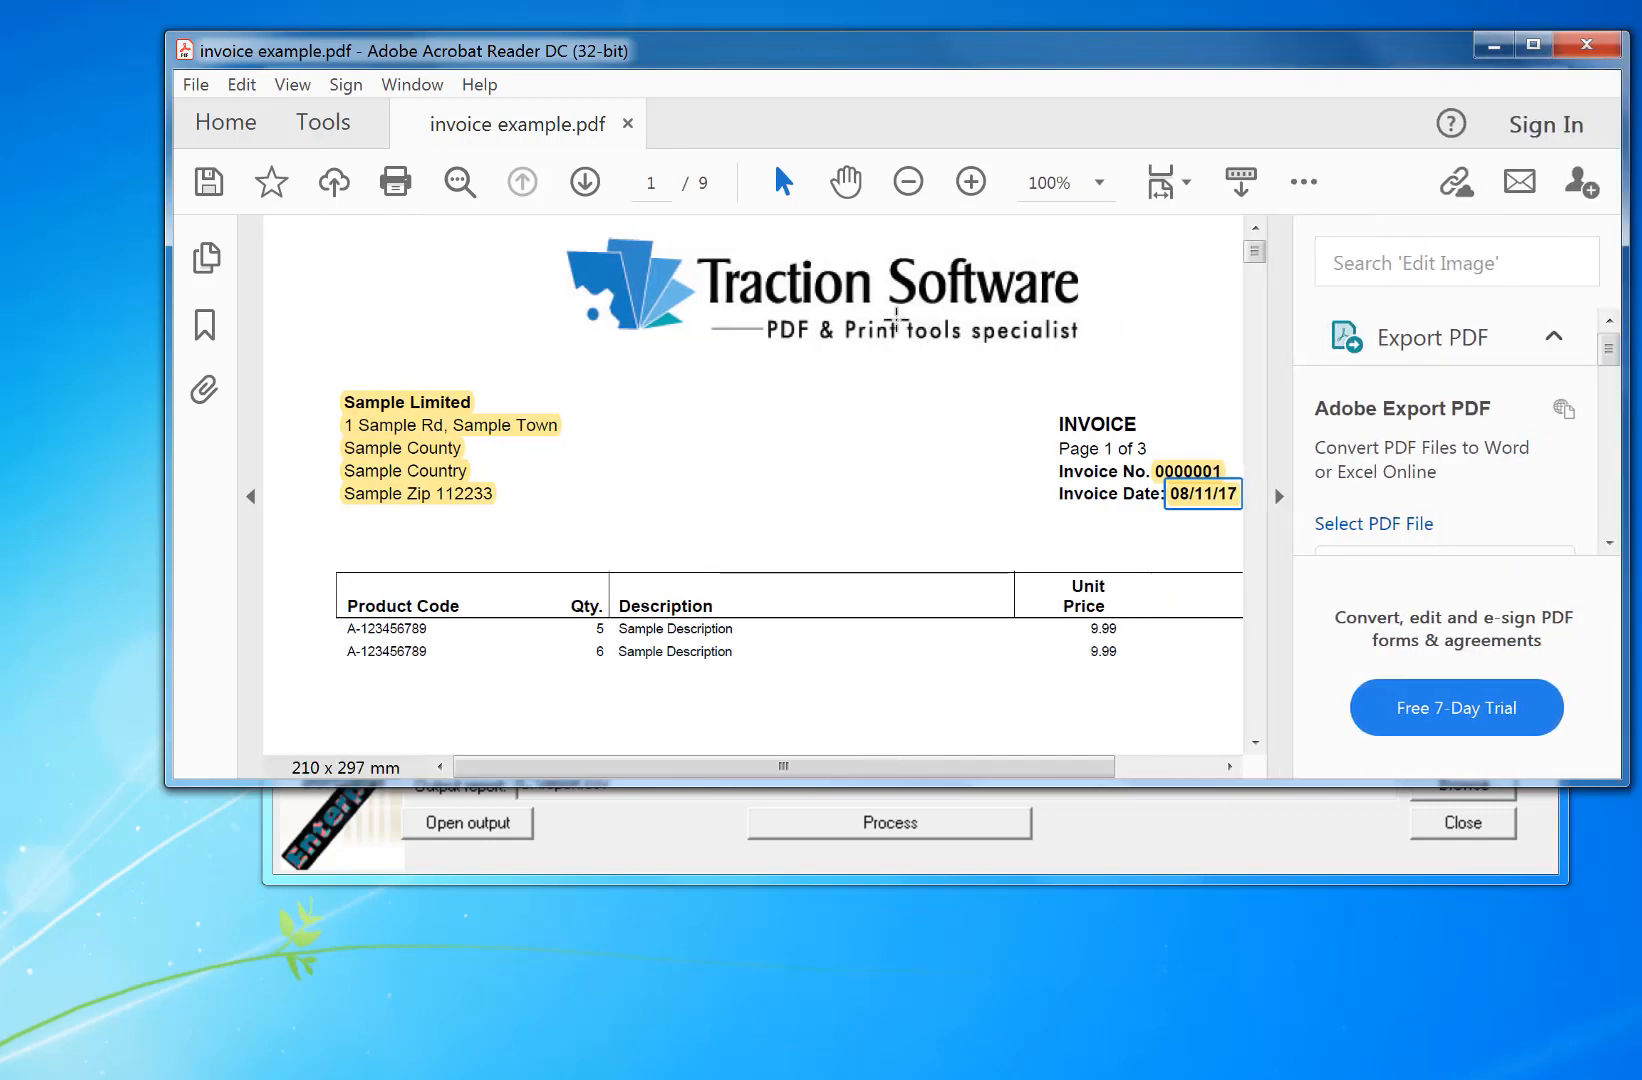
left_click(1586, 44)
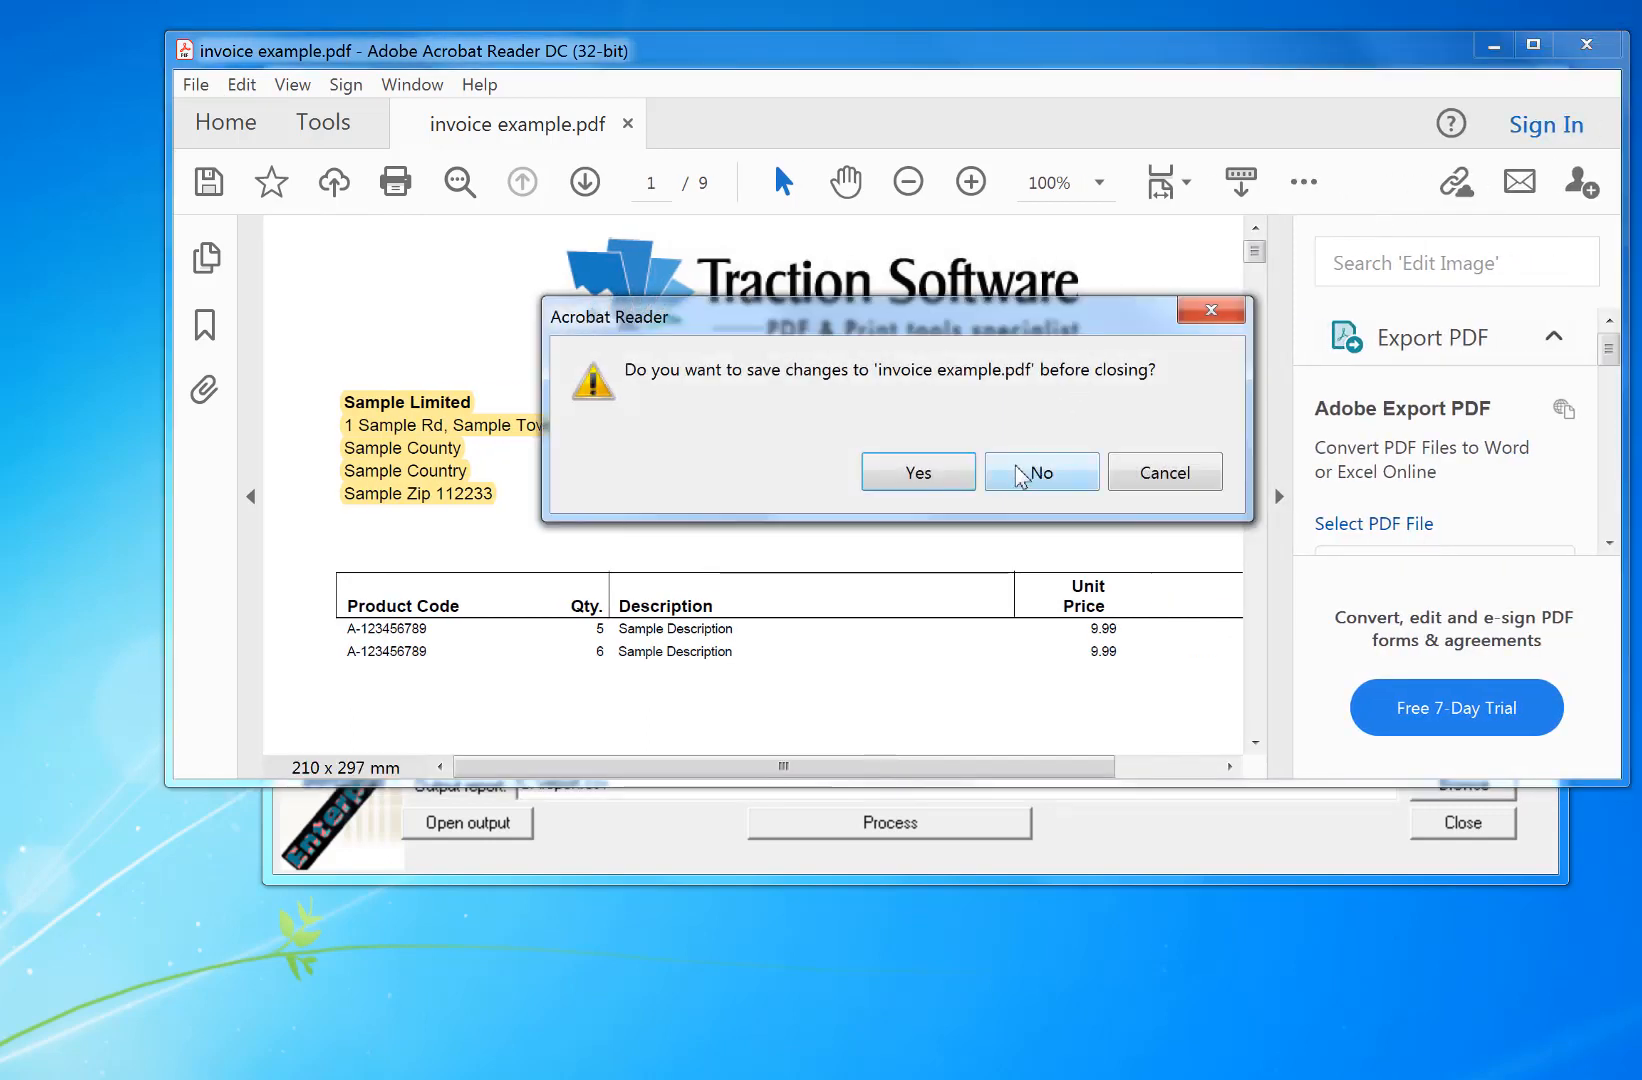
left_click(913, 478)
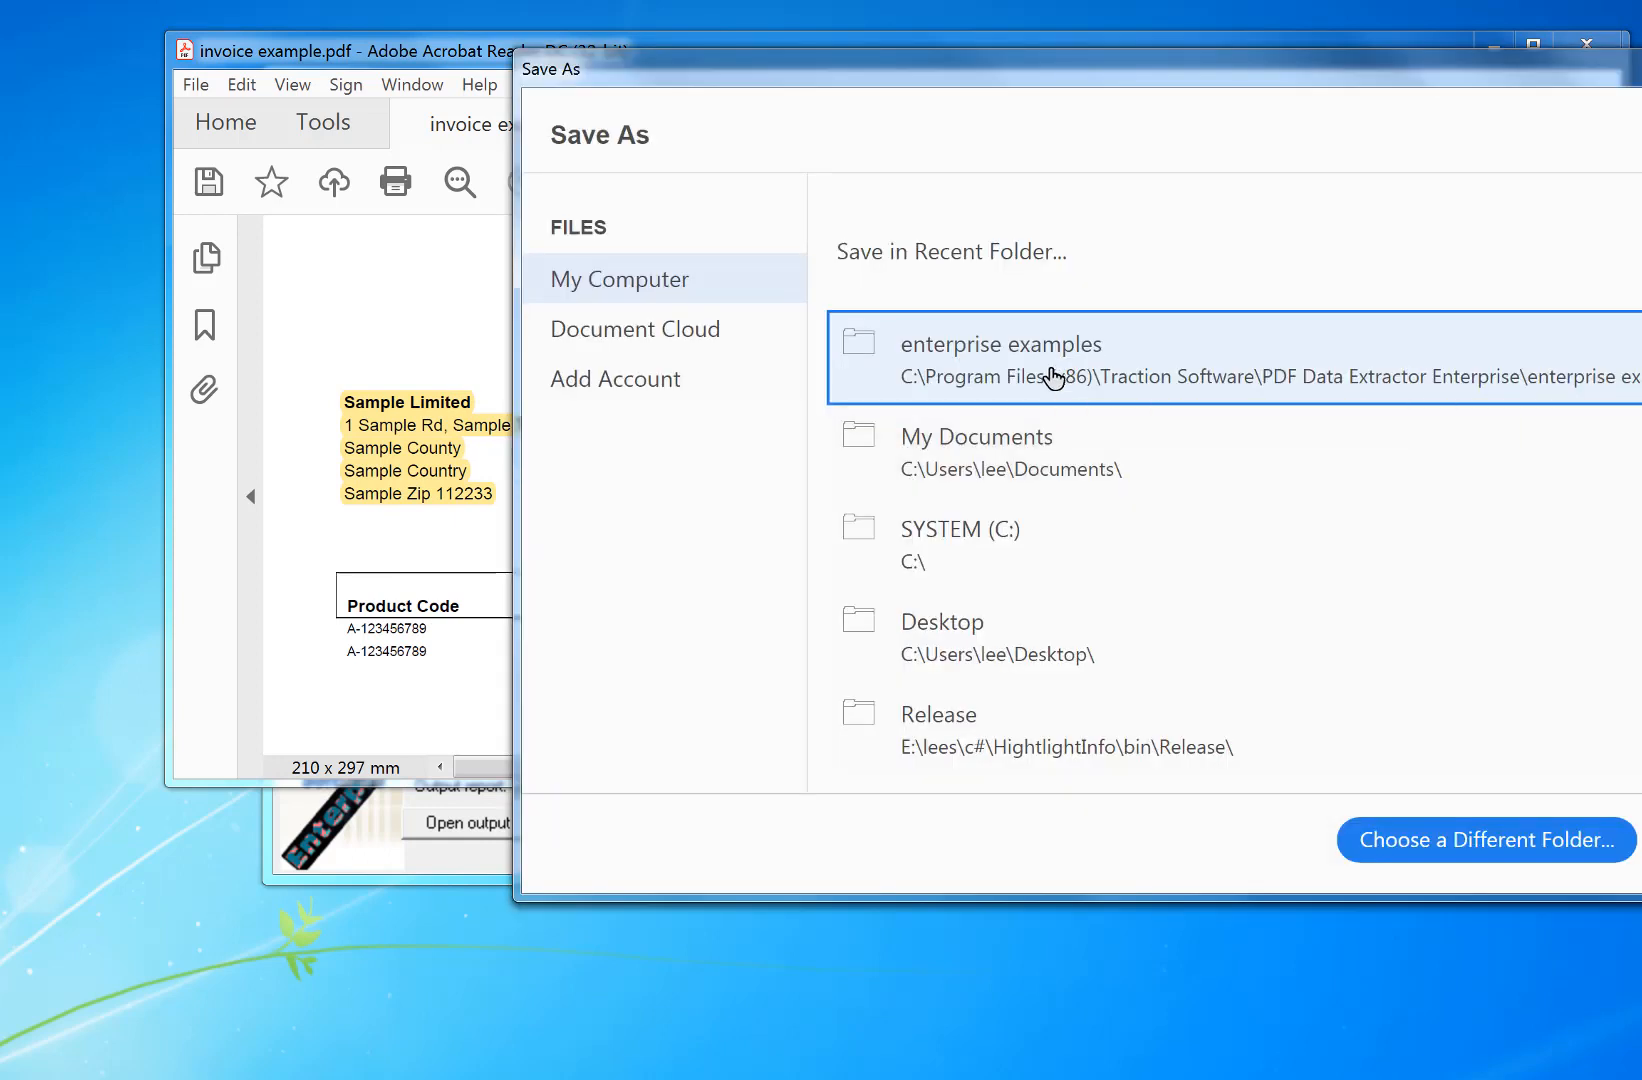
left_click(1052, 372)
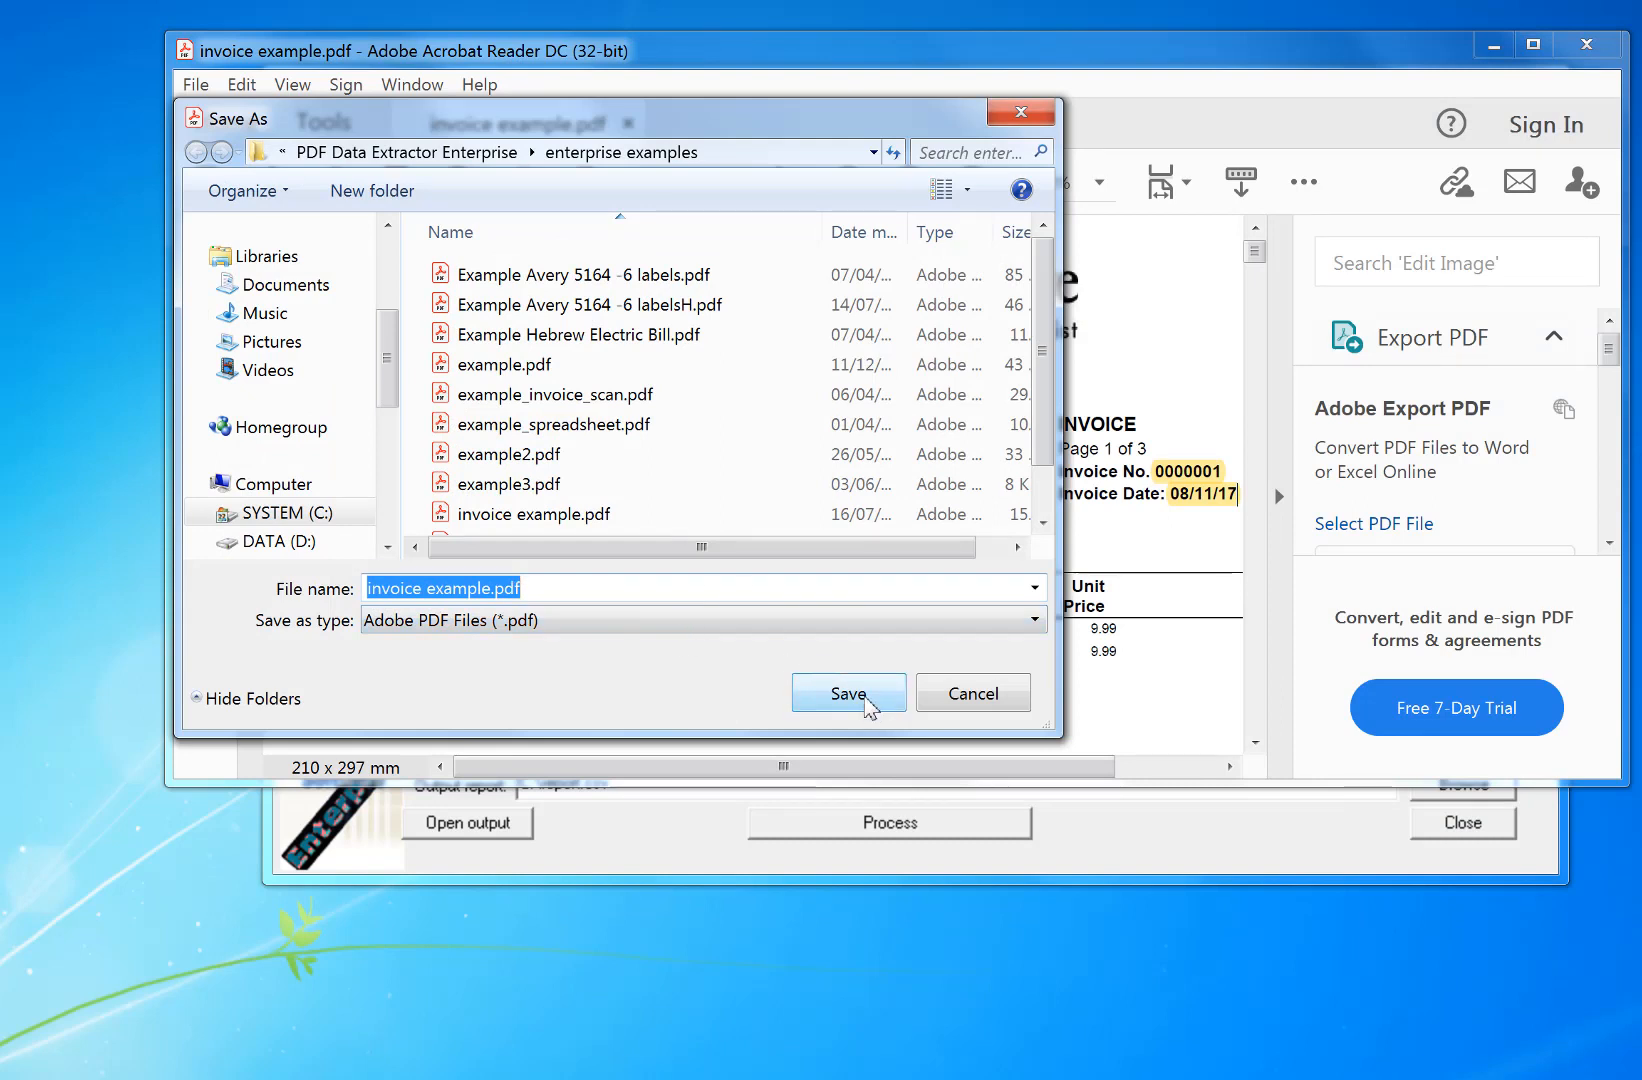
left_click(865, 697)
left_click(958, 490)
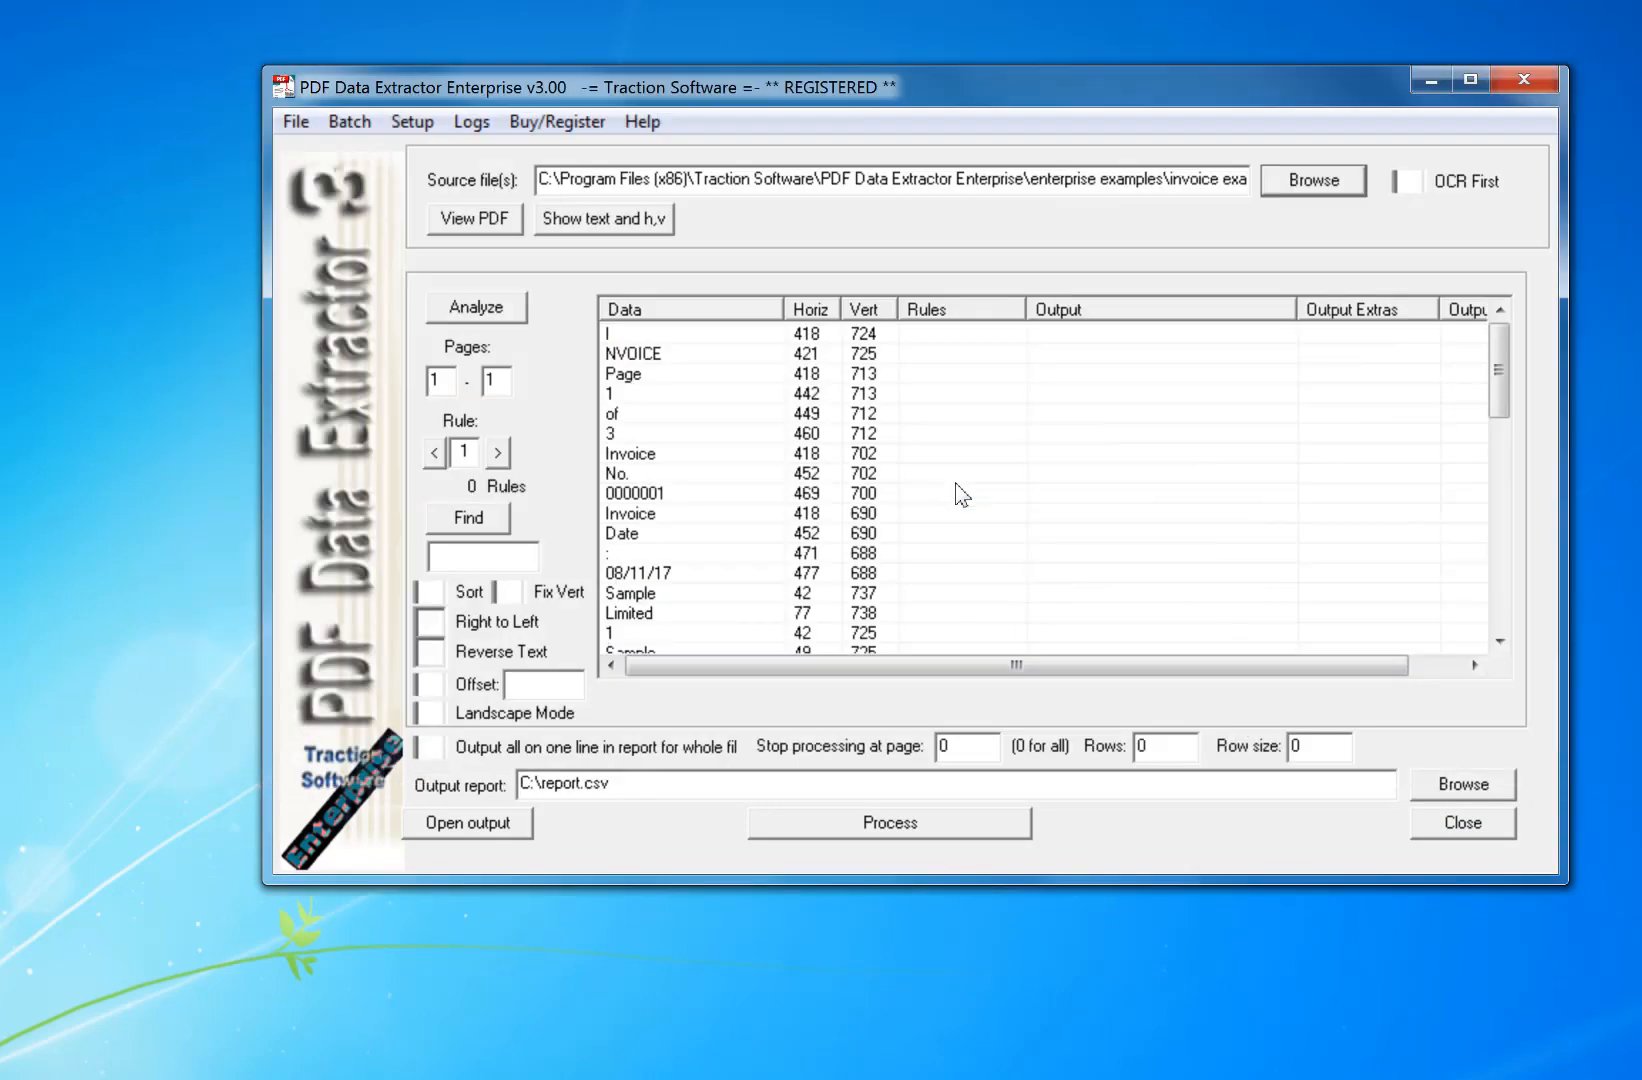
Run Smart Highlighted Setup in PDF Data Extractor to add the highlighted fields as output rules
left_click(411, 122)
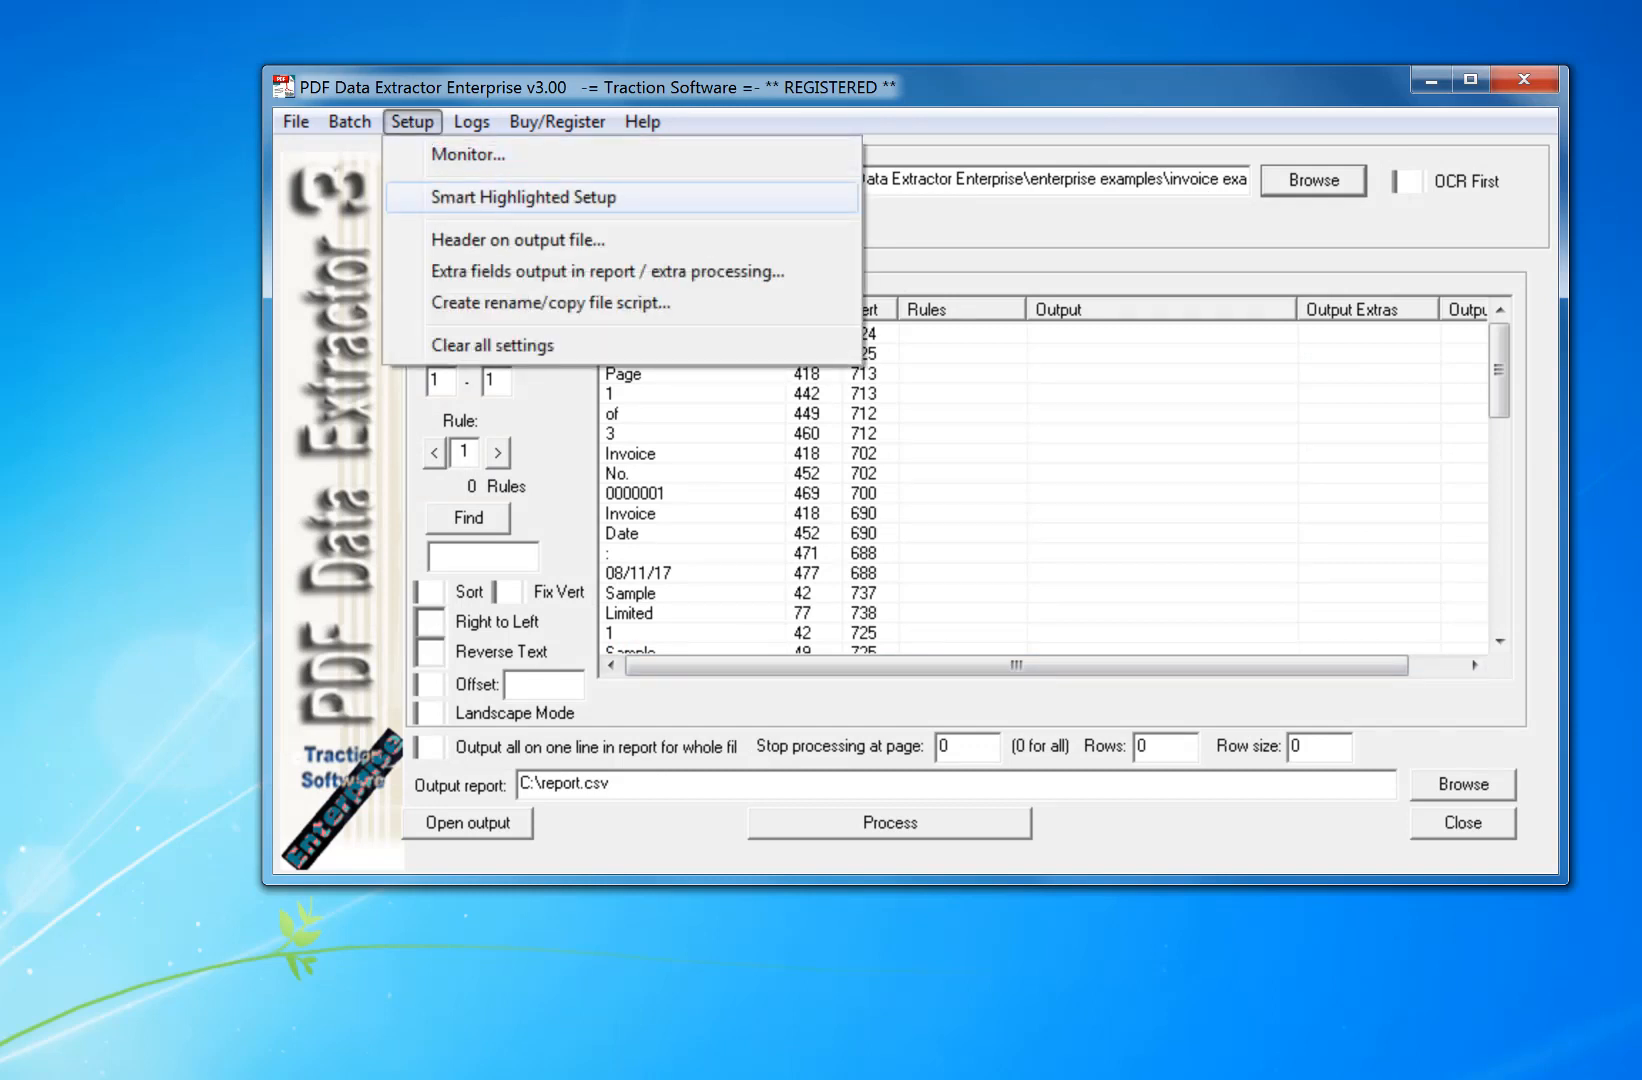
left_click(520, 197)
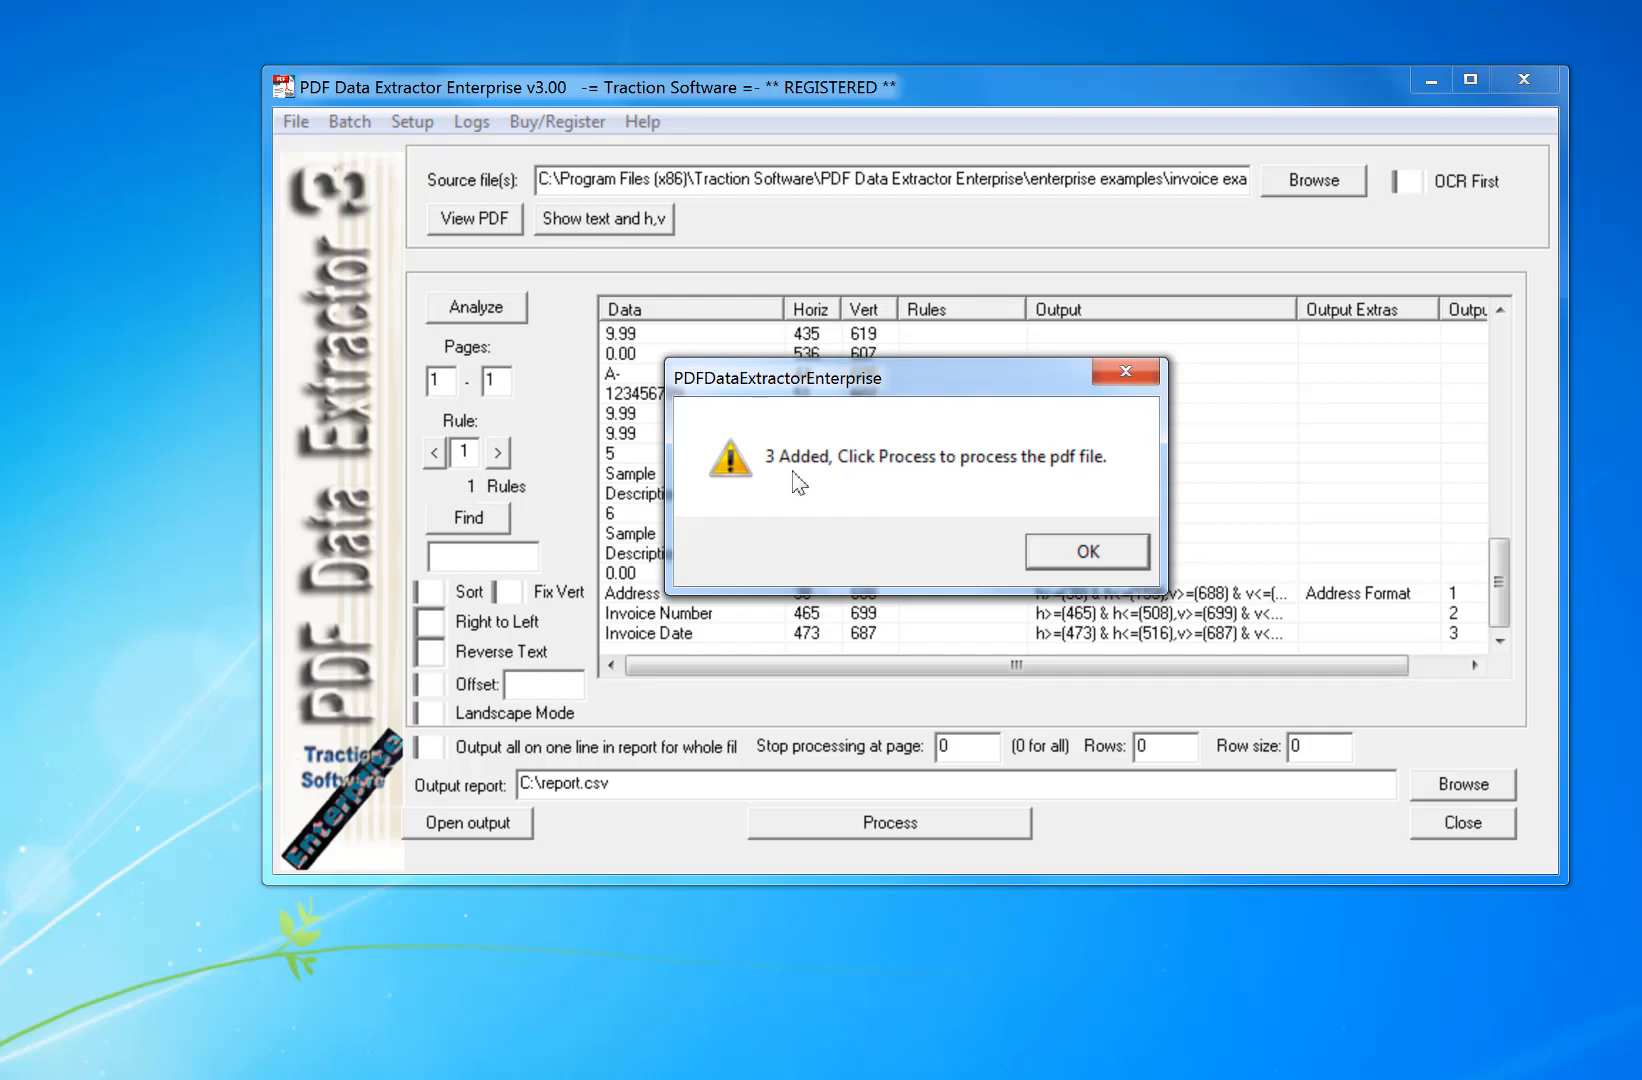
left_click(1088, 553)
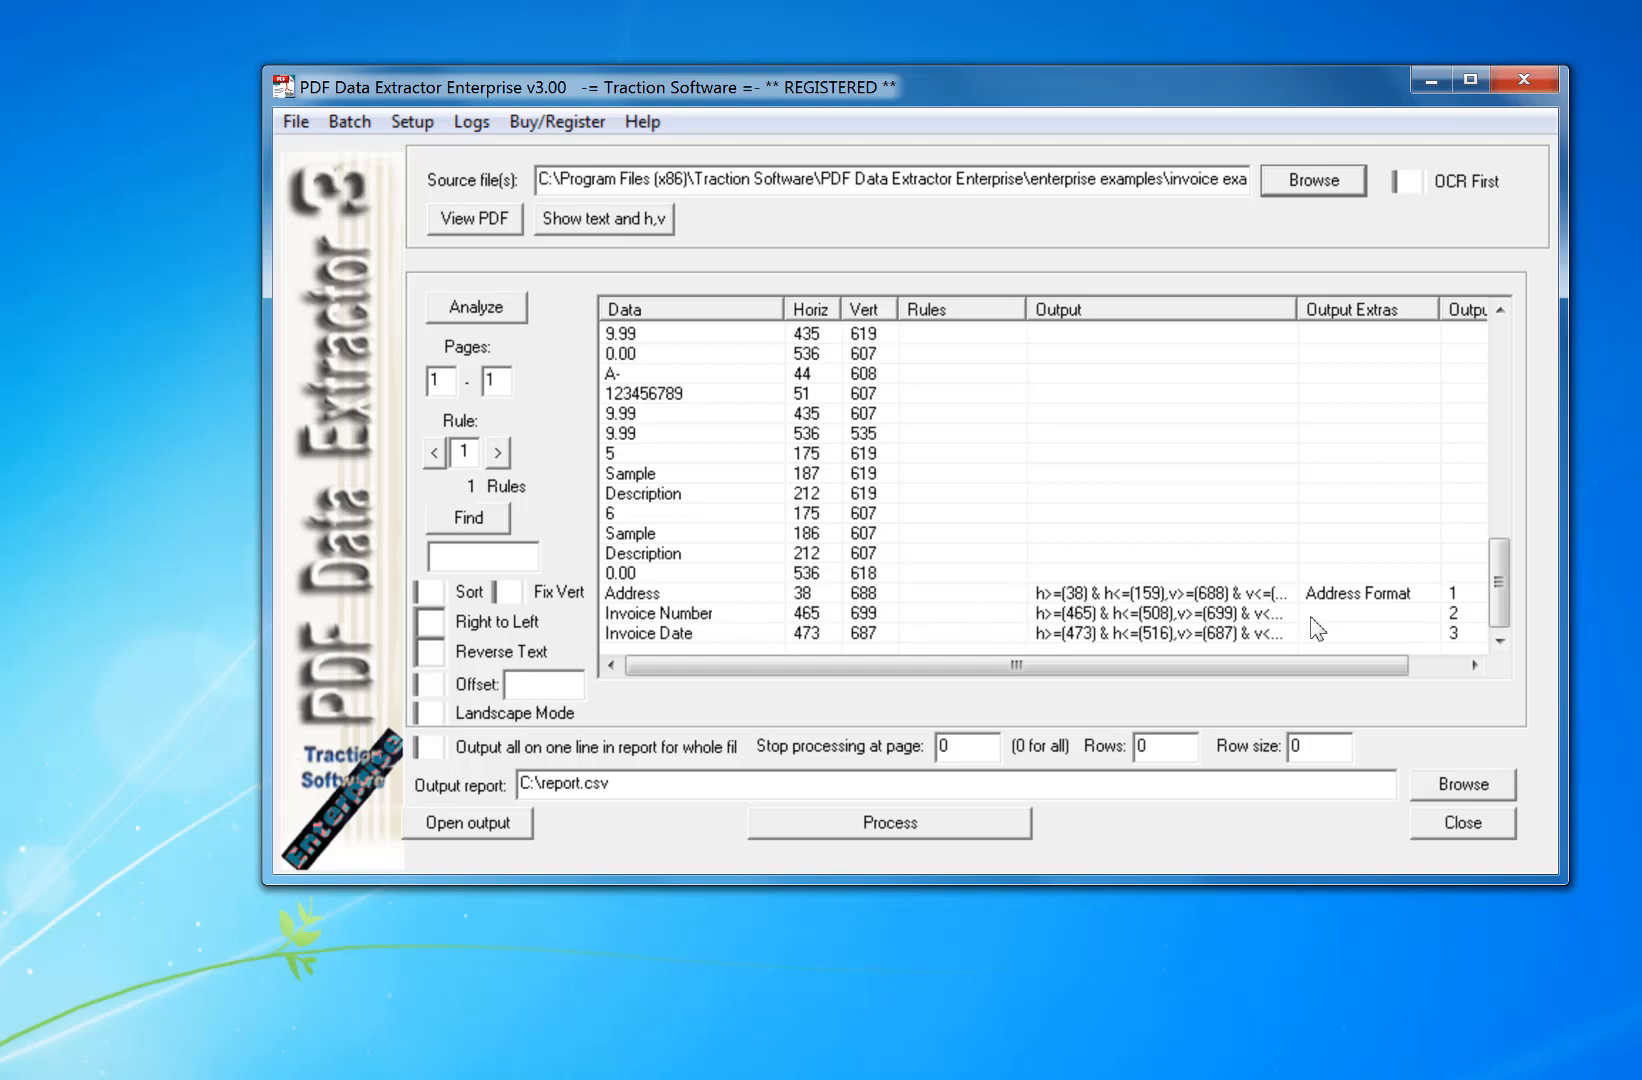
Process the PDF into the C:\report.csv output report and open the report in Excel
left_click(977, 828)
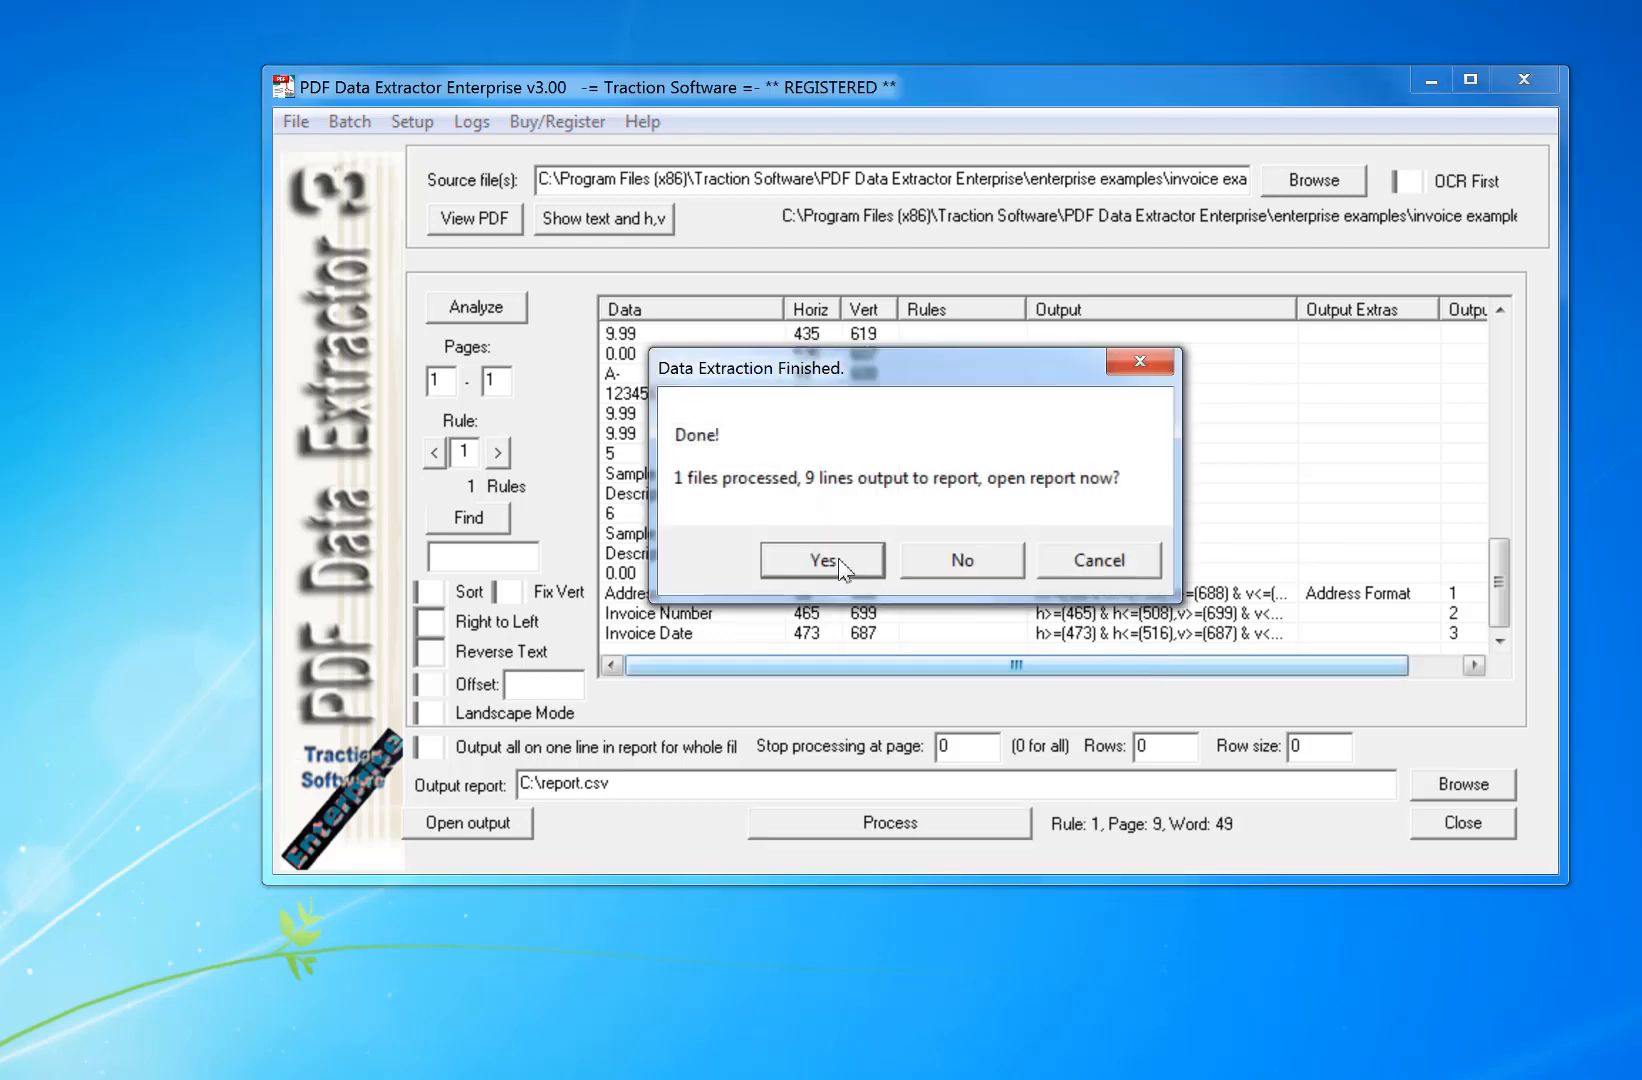
left_click(822, 561)
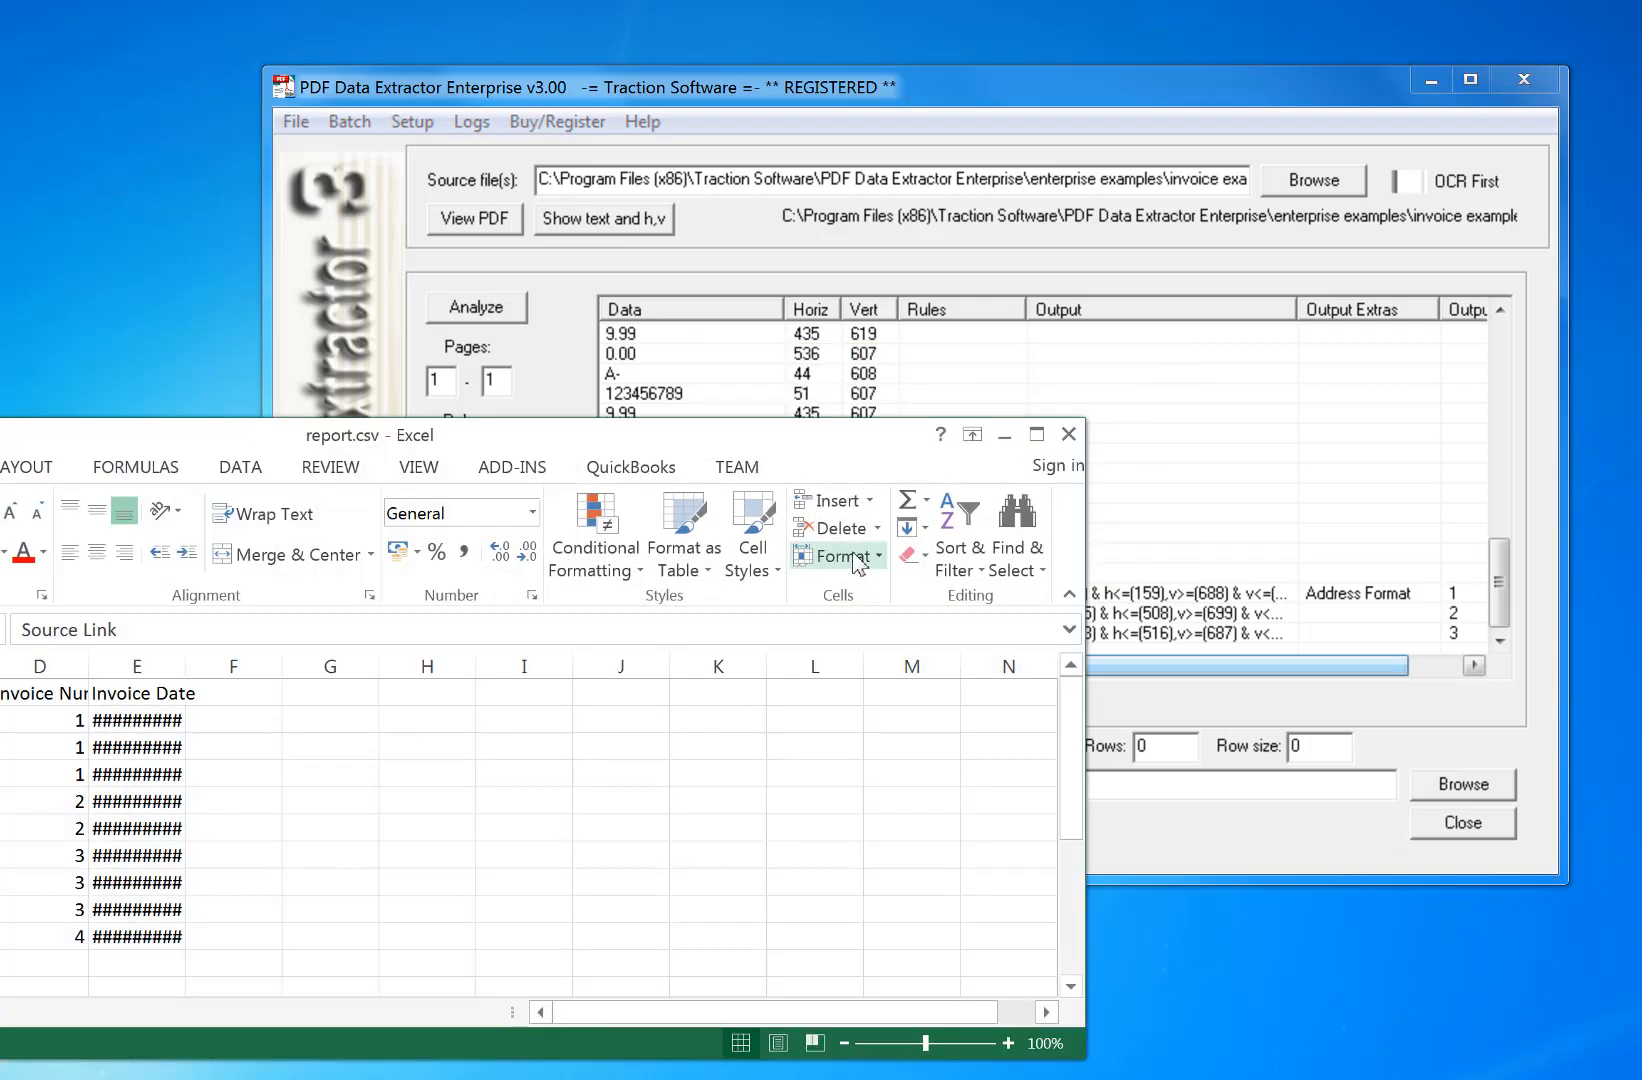
Move the report window into view and widen the columns so the address, invoice number and date values are readable
left_click_drag(278, 434, 928, 234)
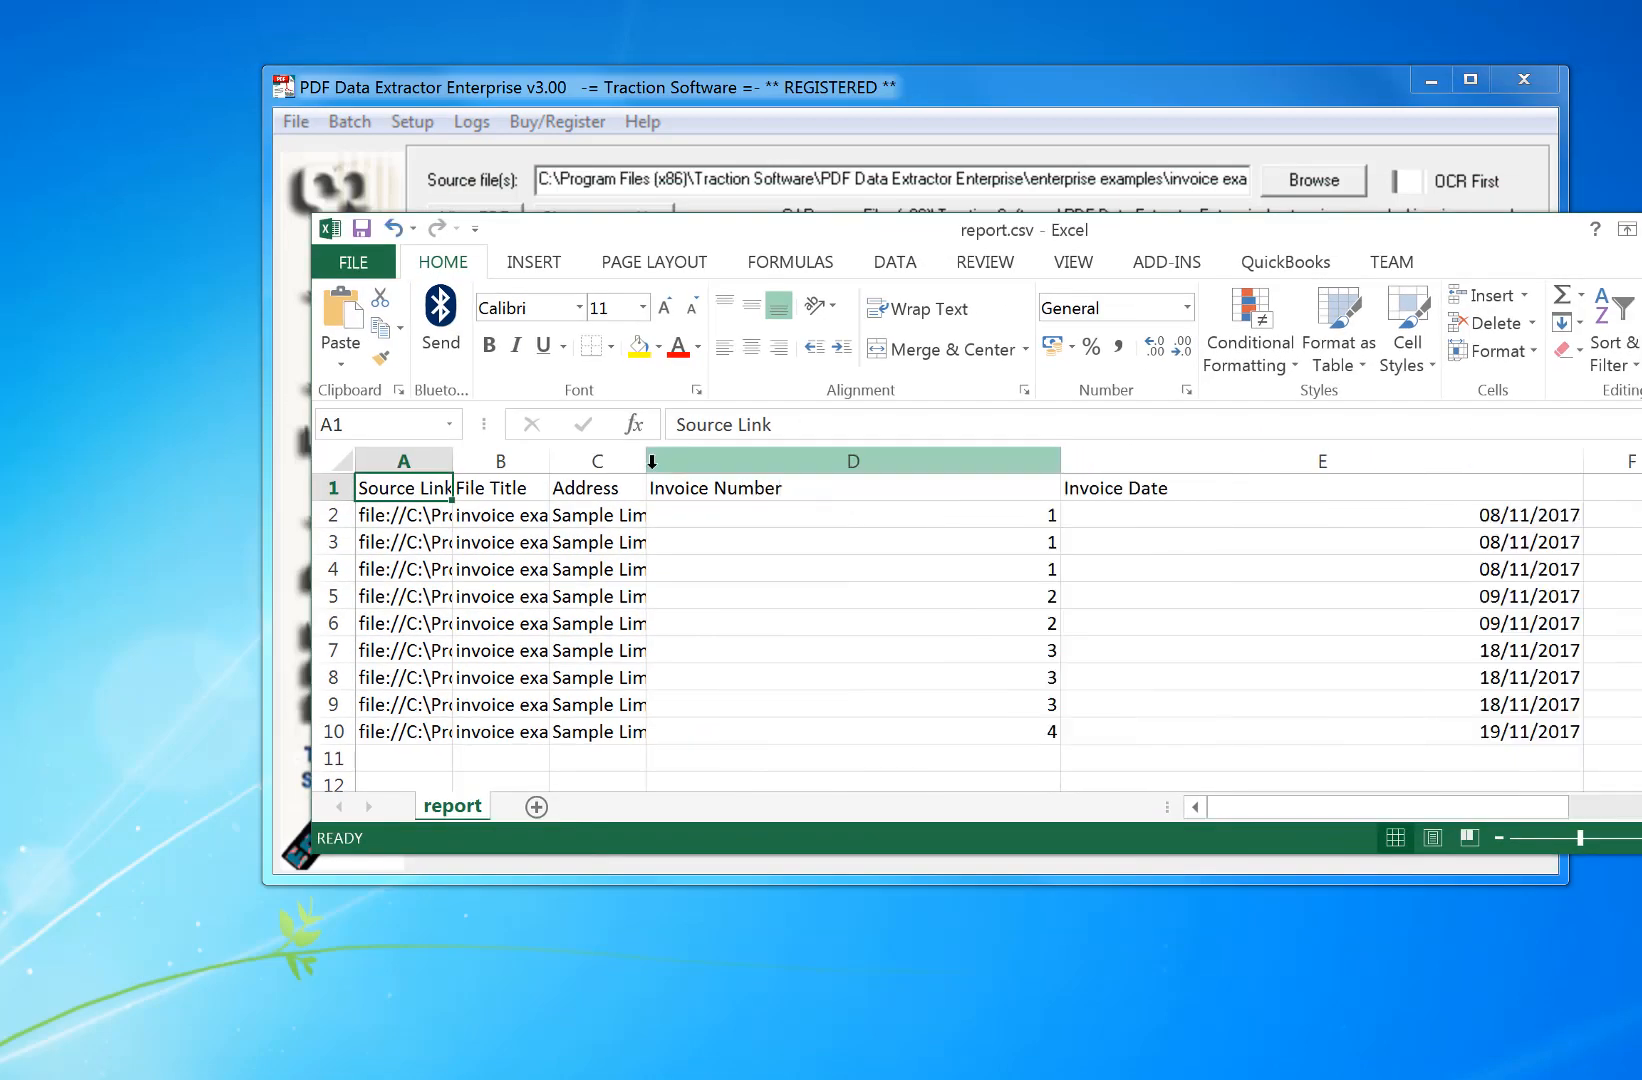
left_click_drag(647, 461, 1404, 456)
left_click_drag(1340, 806, 1255, 818)
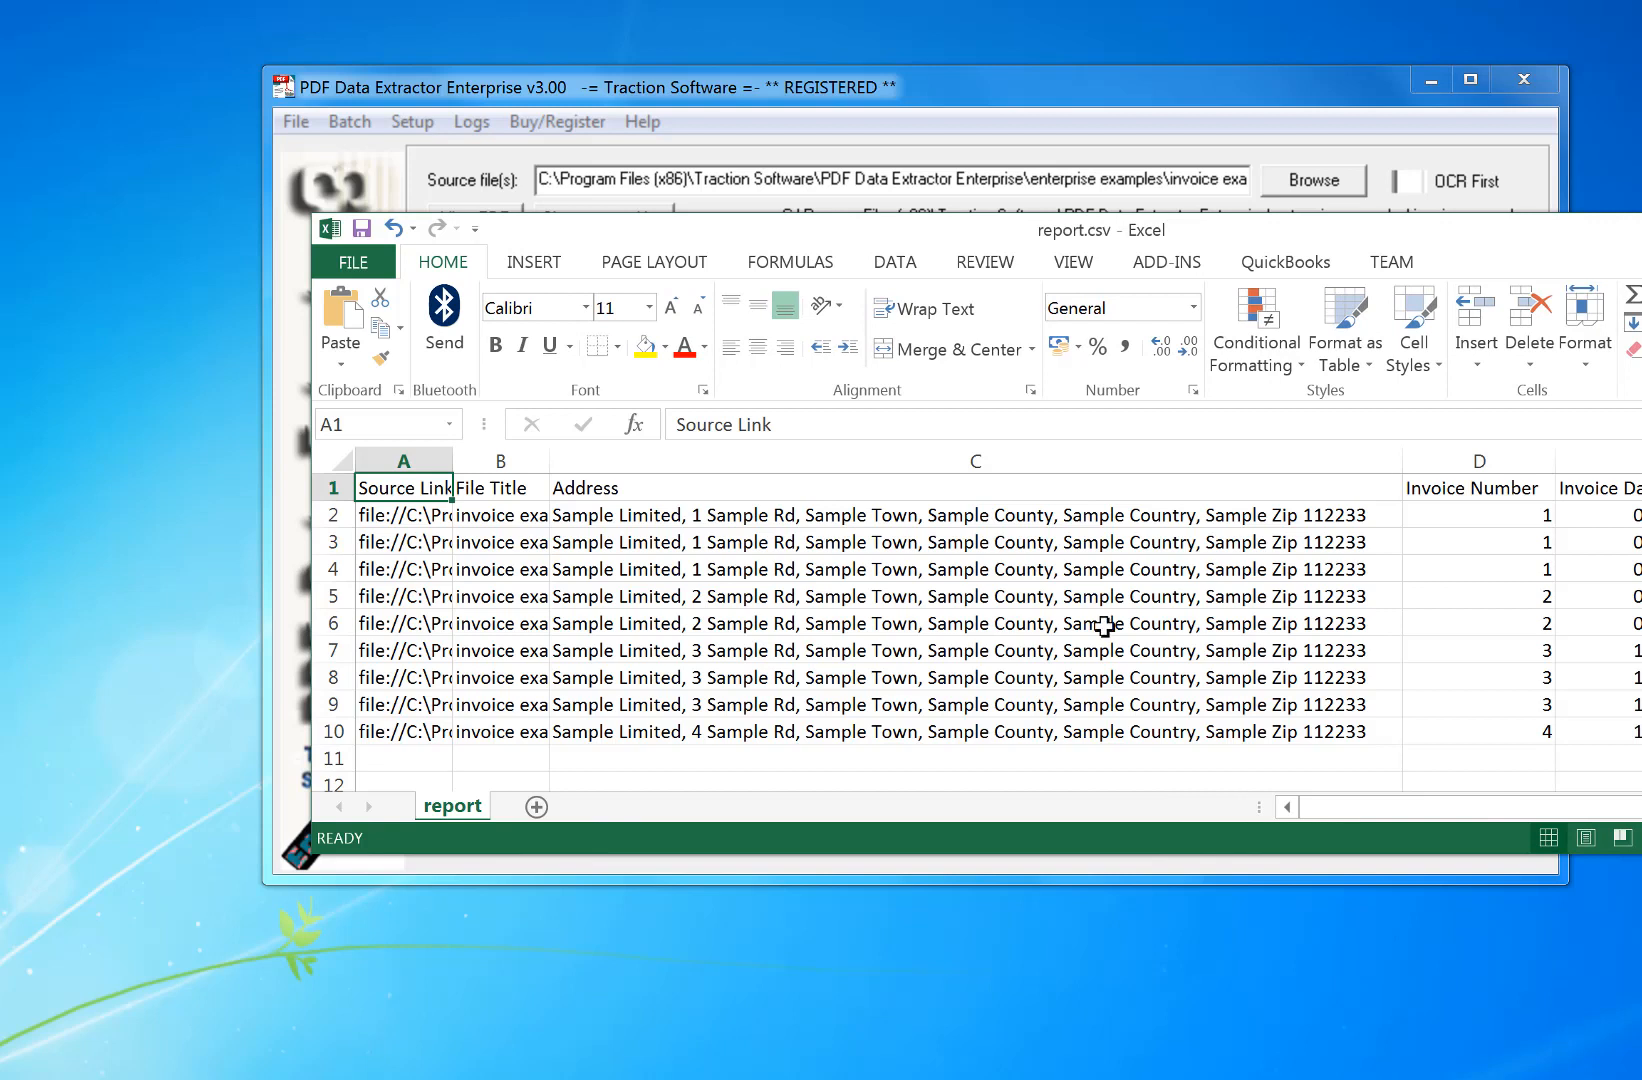
Check the Source Link and File Title columns in the report
left_click(405, 462)
left_click(492, 462)
left_click(404, 462)
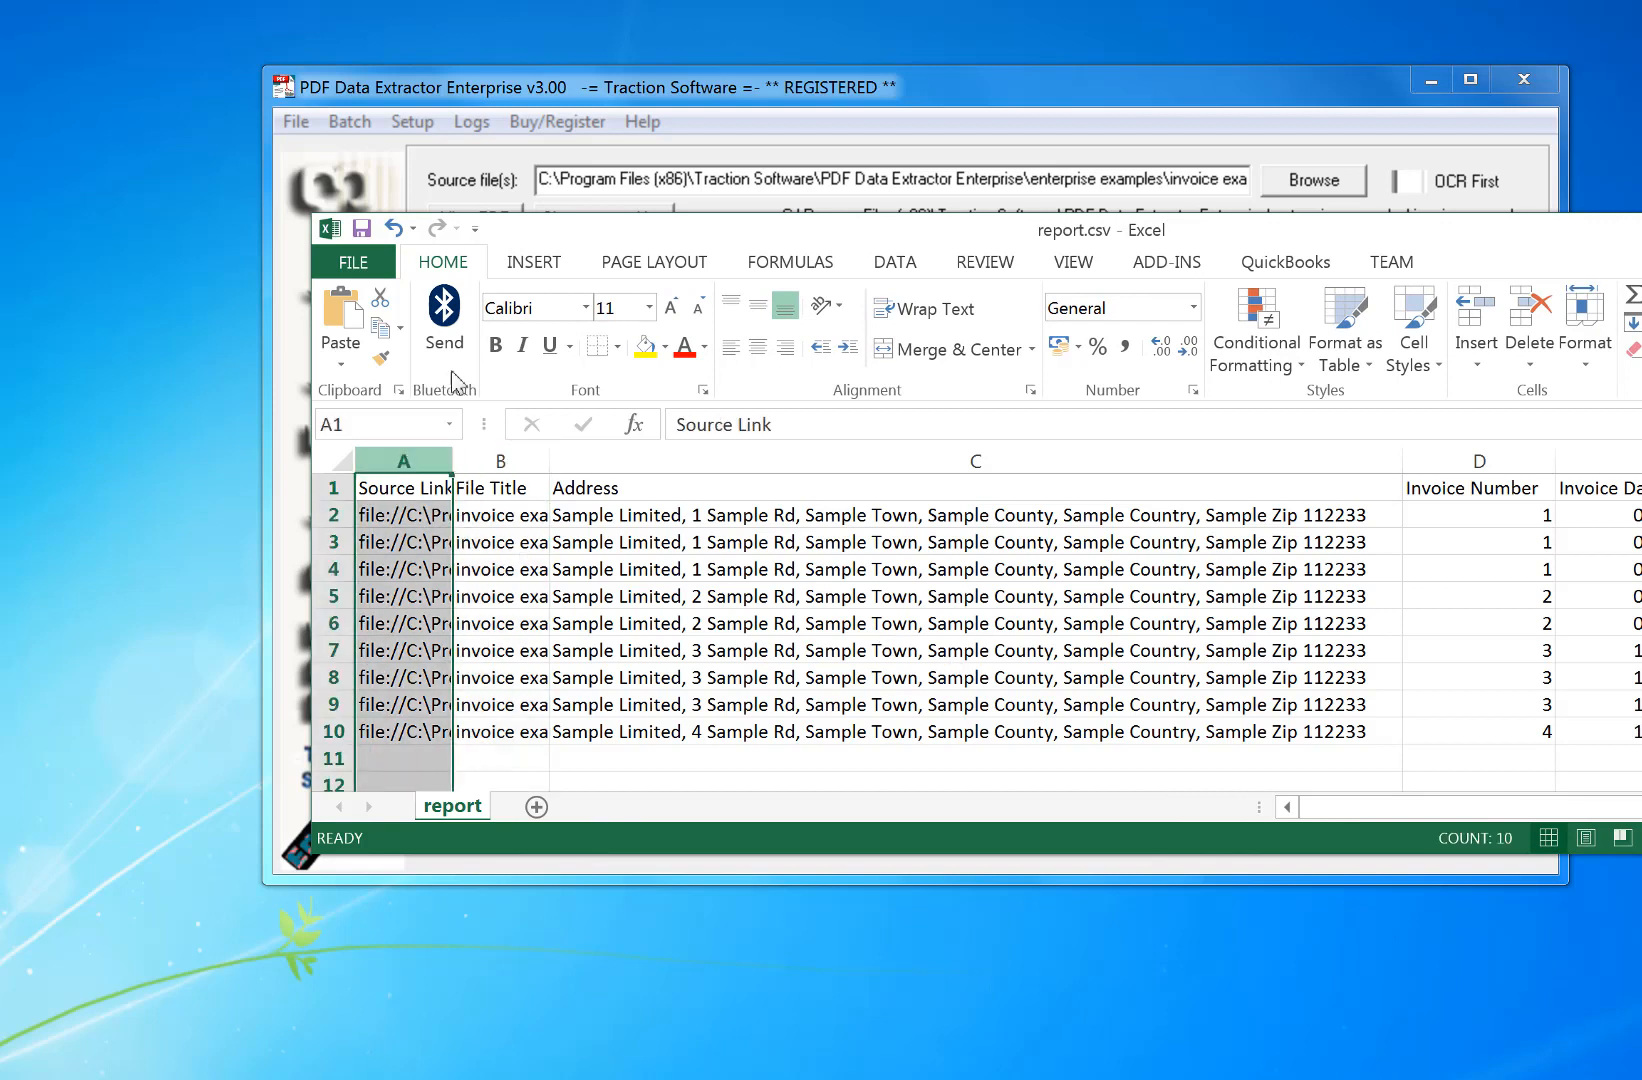
In PDF Data Extractor, turn off the file title and source PDF link in the extra report output fields
left_click(553, 96)
left_click(411, 121)
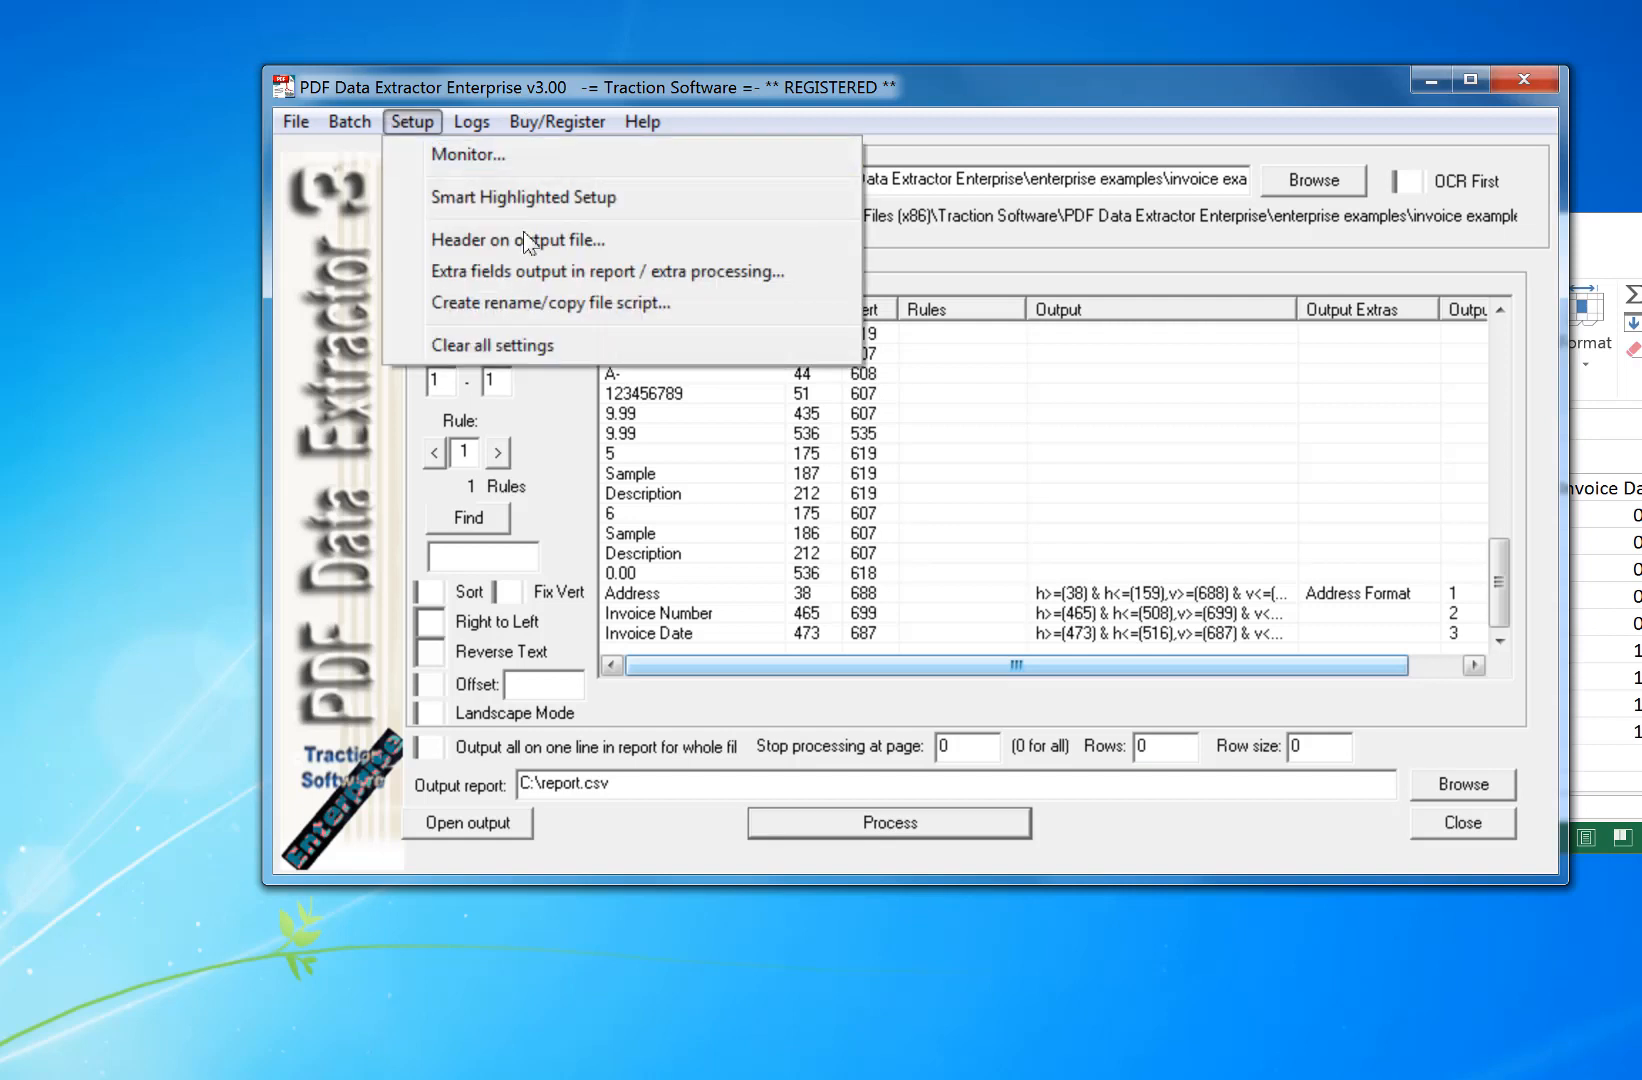
left_click(556, 275)
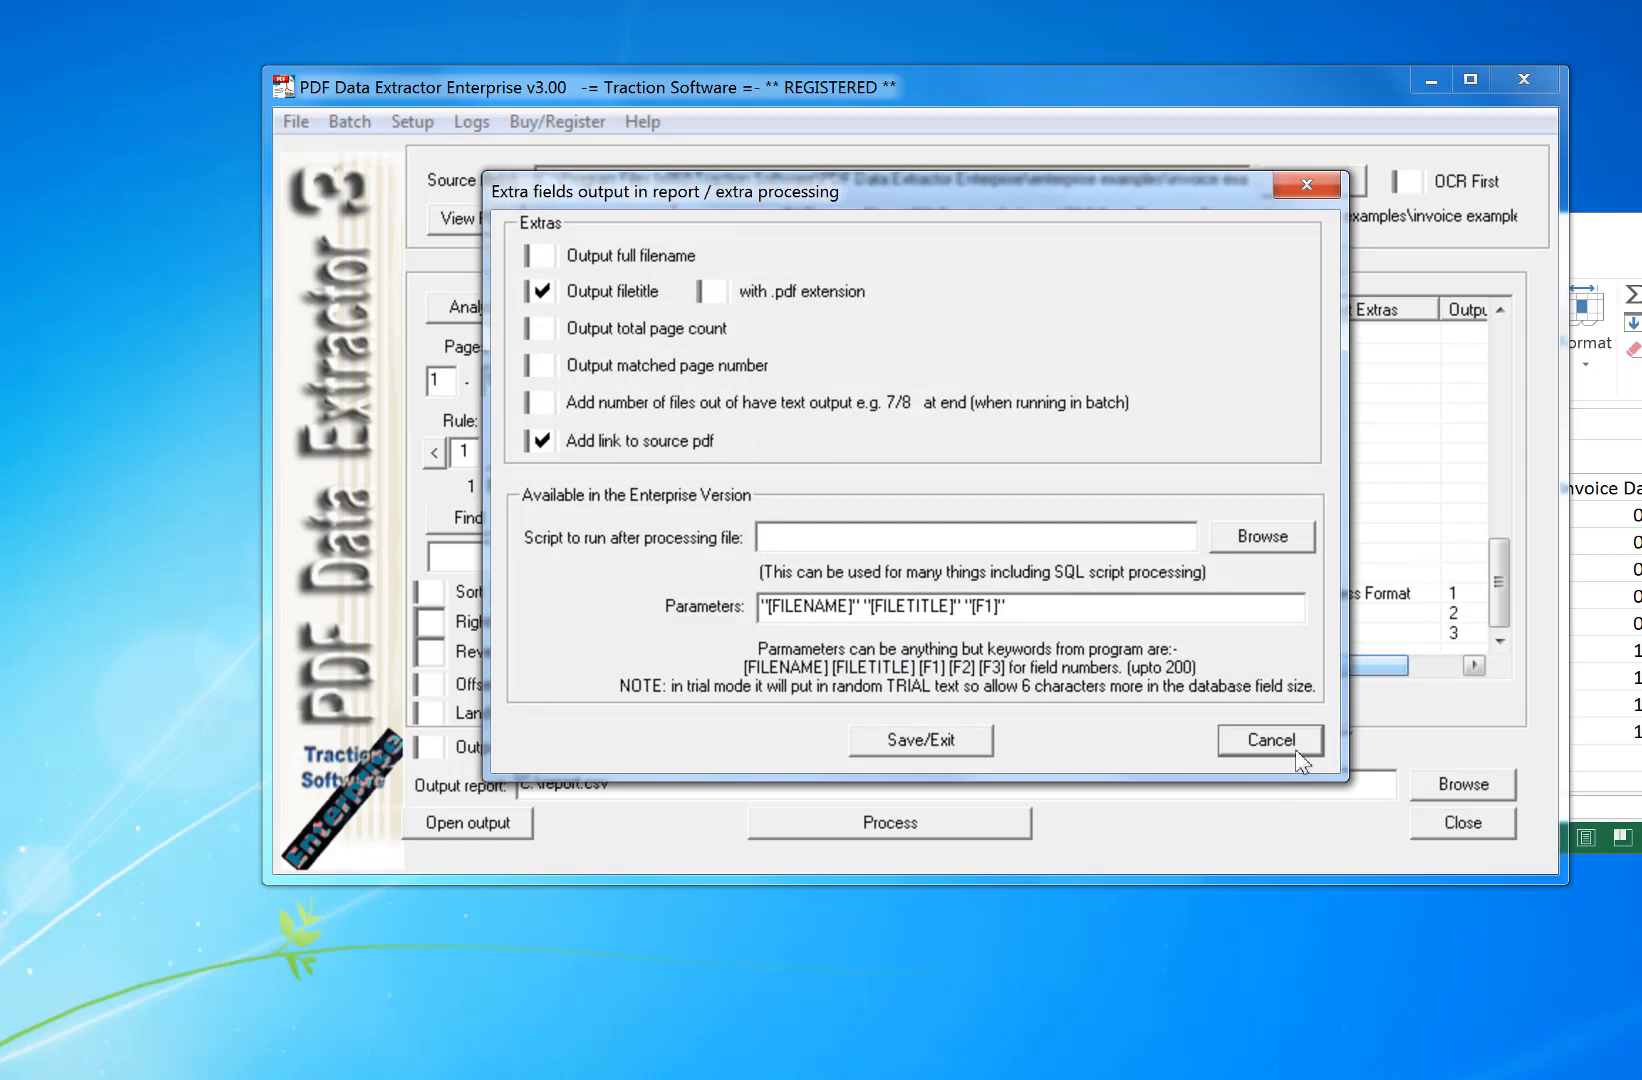
left_click(541, 440)
left_click(542, 291)
key("Escape")
Shorten the output file header to "Address,Invoice Number,Invoice Date"
left_click(412, 121)
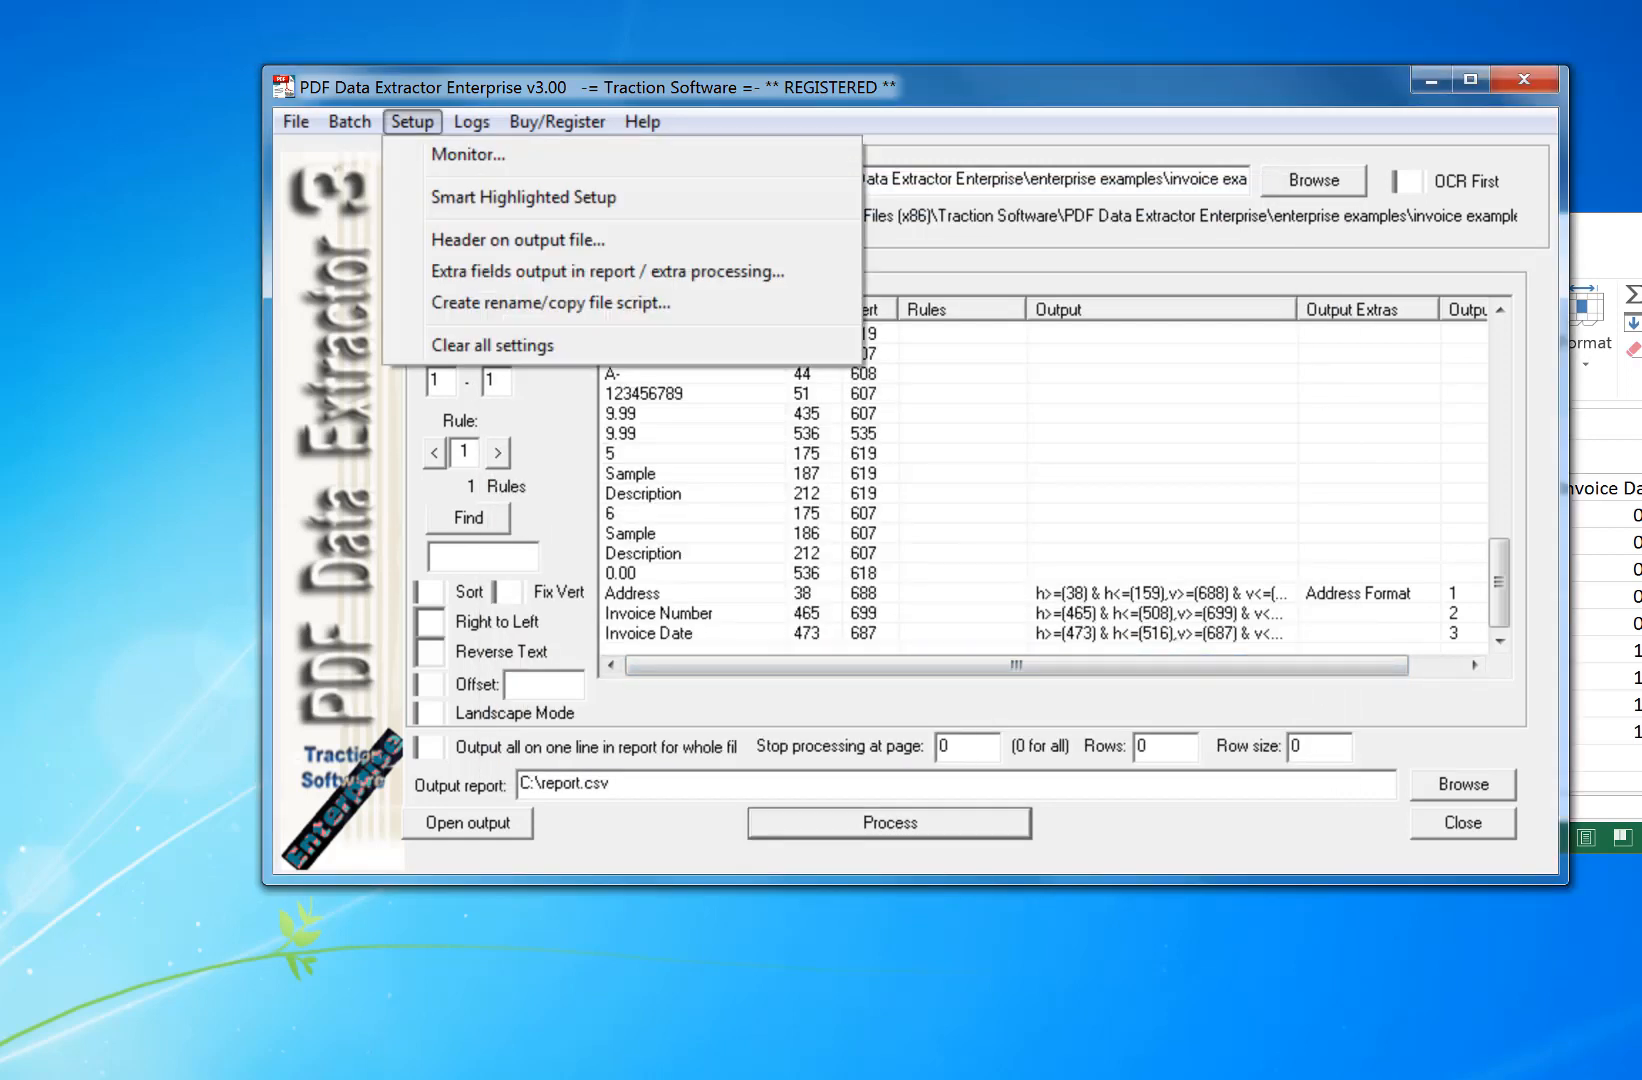
key("Return")
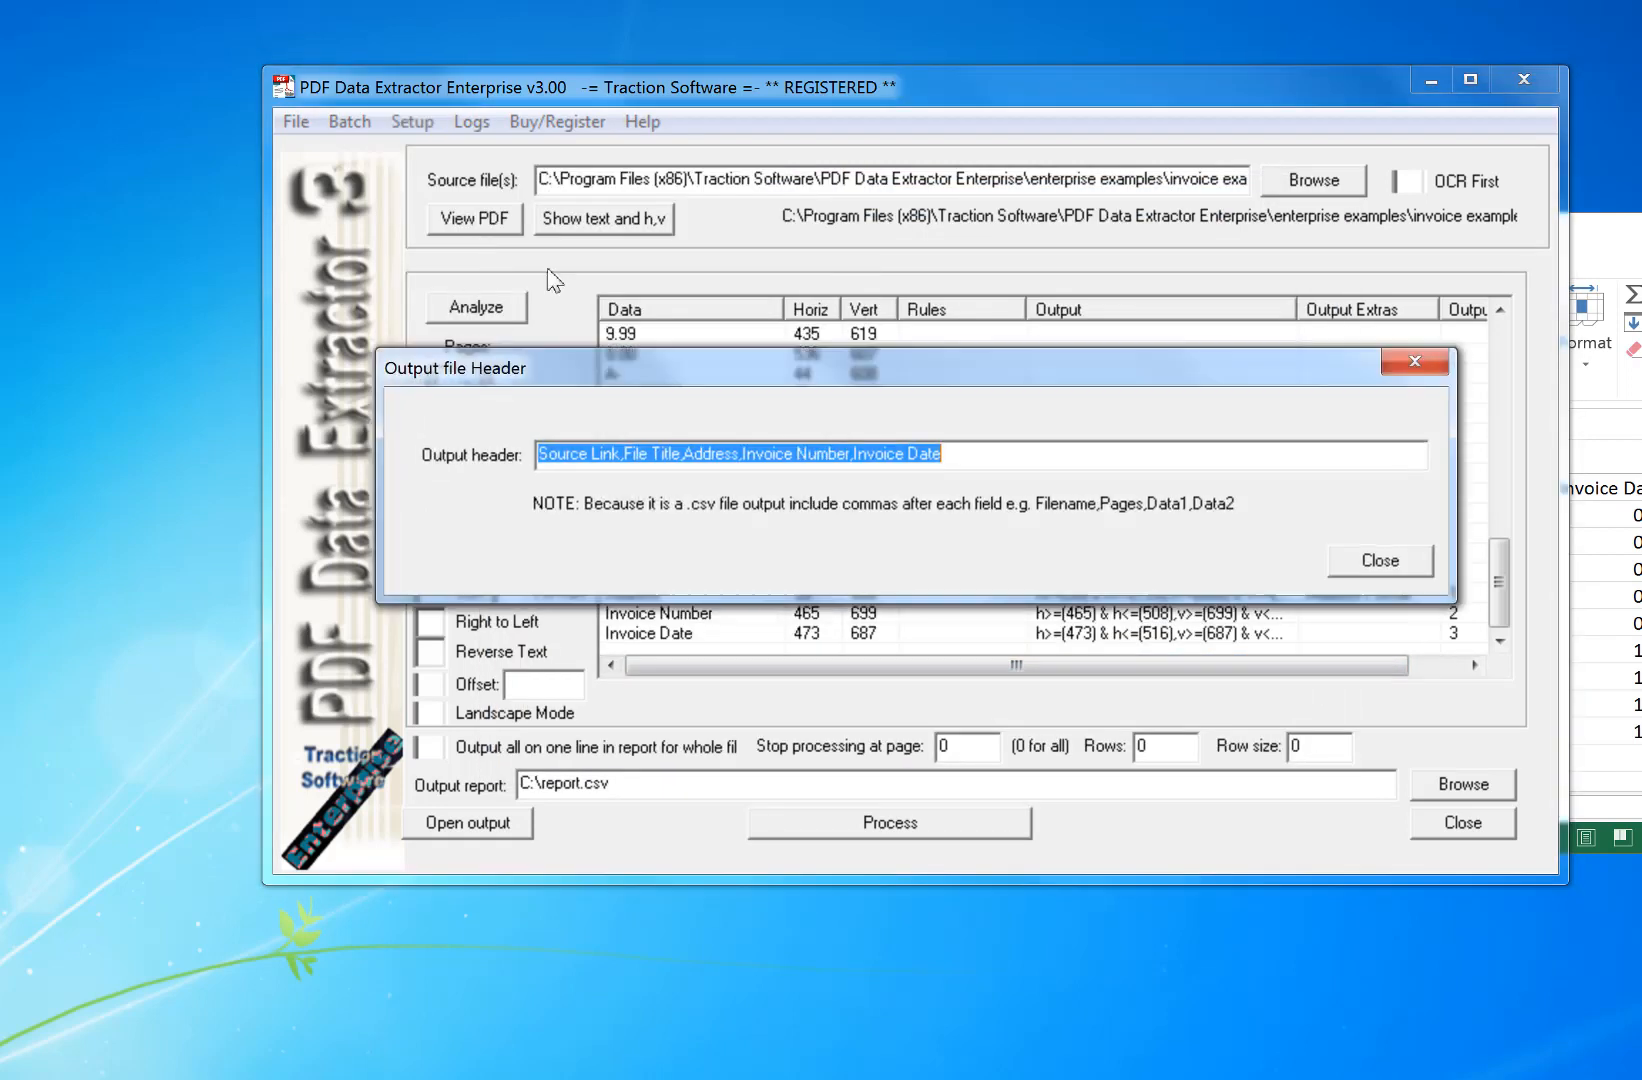
left_click(700, 458)
left_click_drag(685, 458, 460, 464)
key("BackSpace")
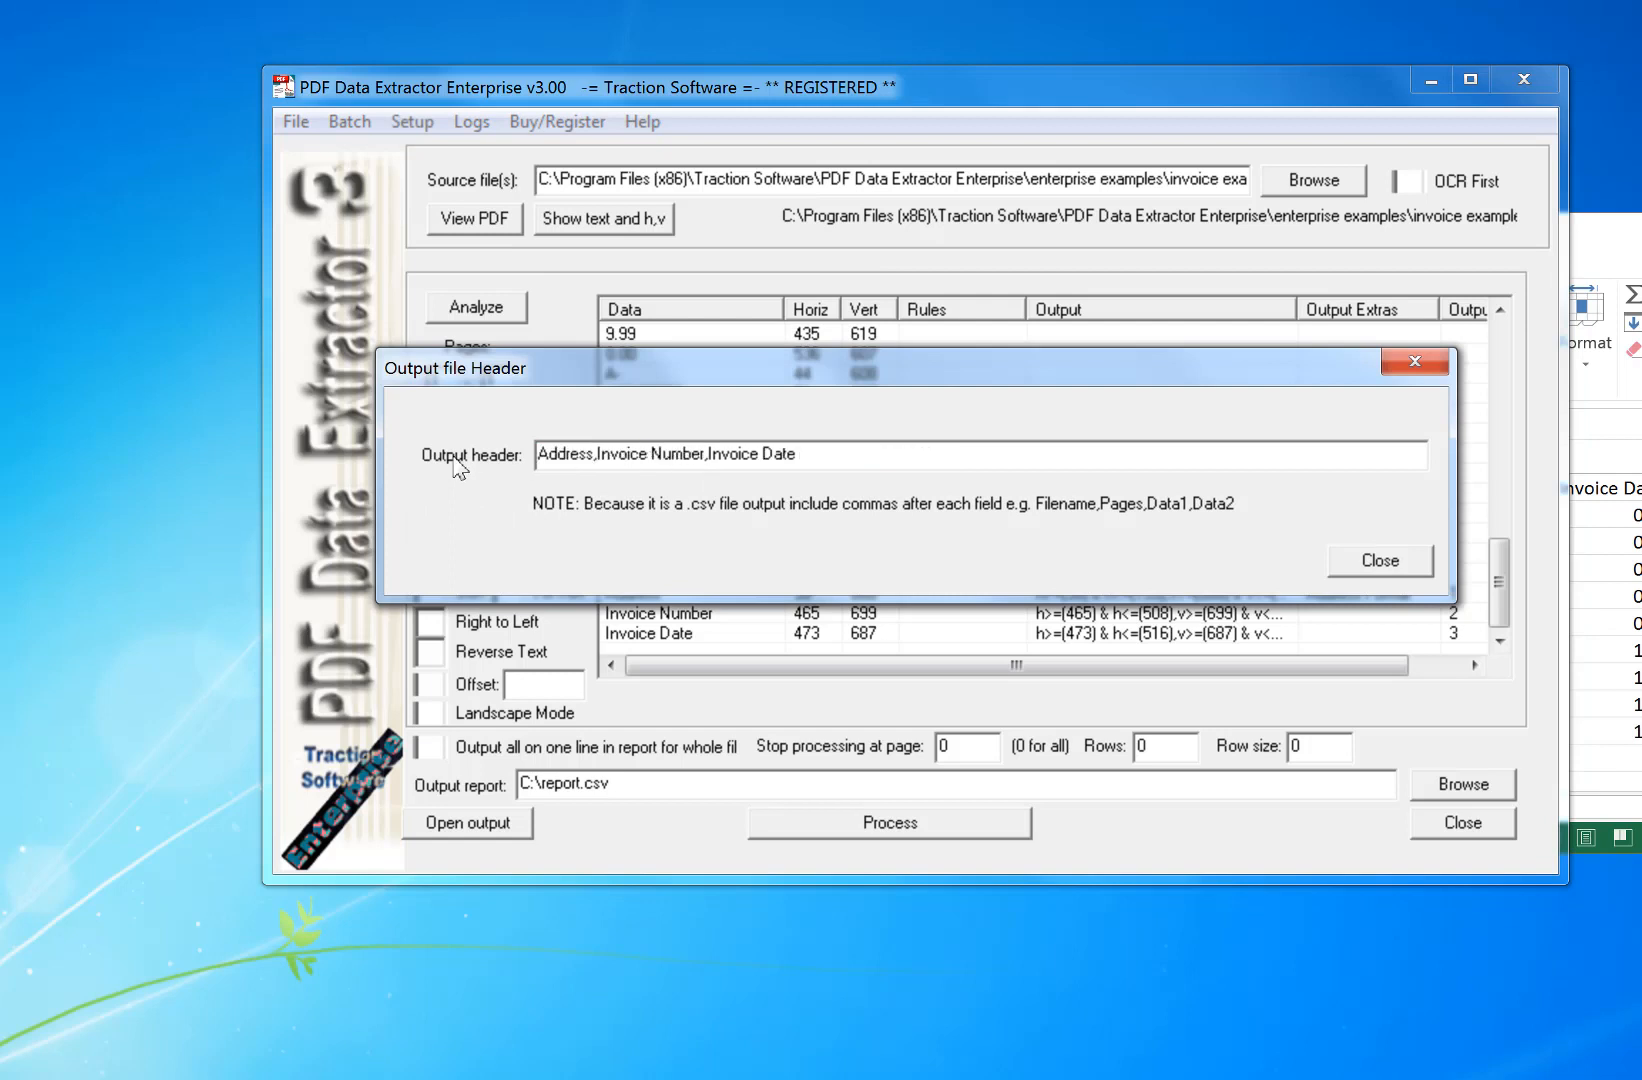
left_click(1375, 565)
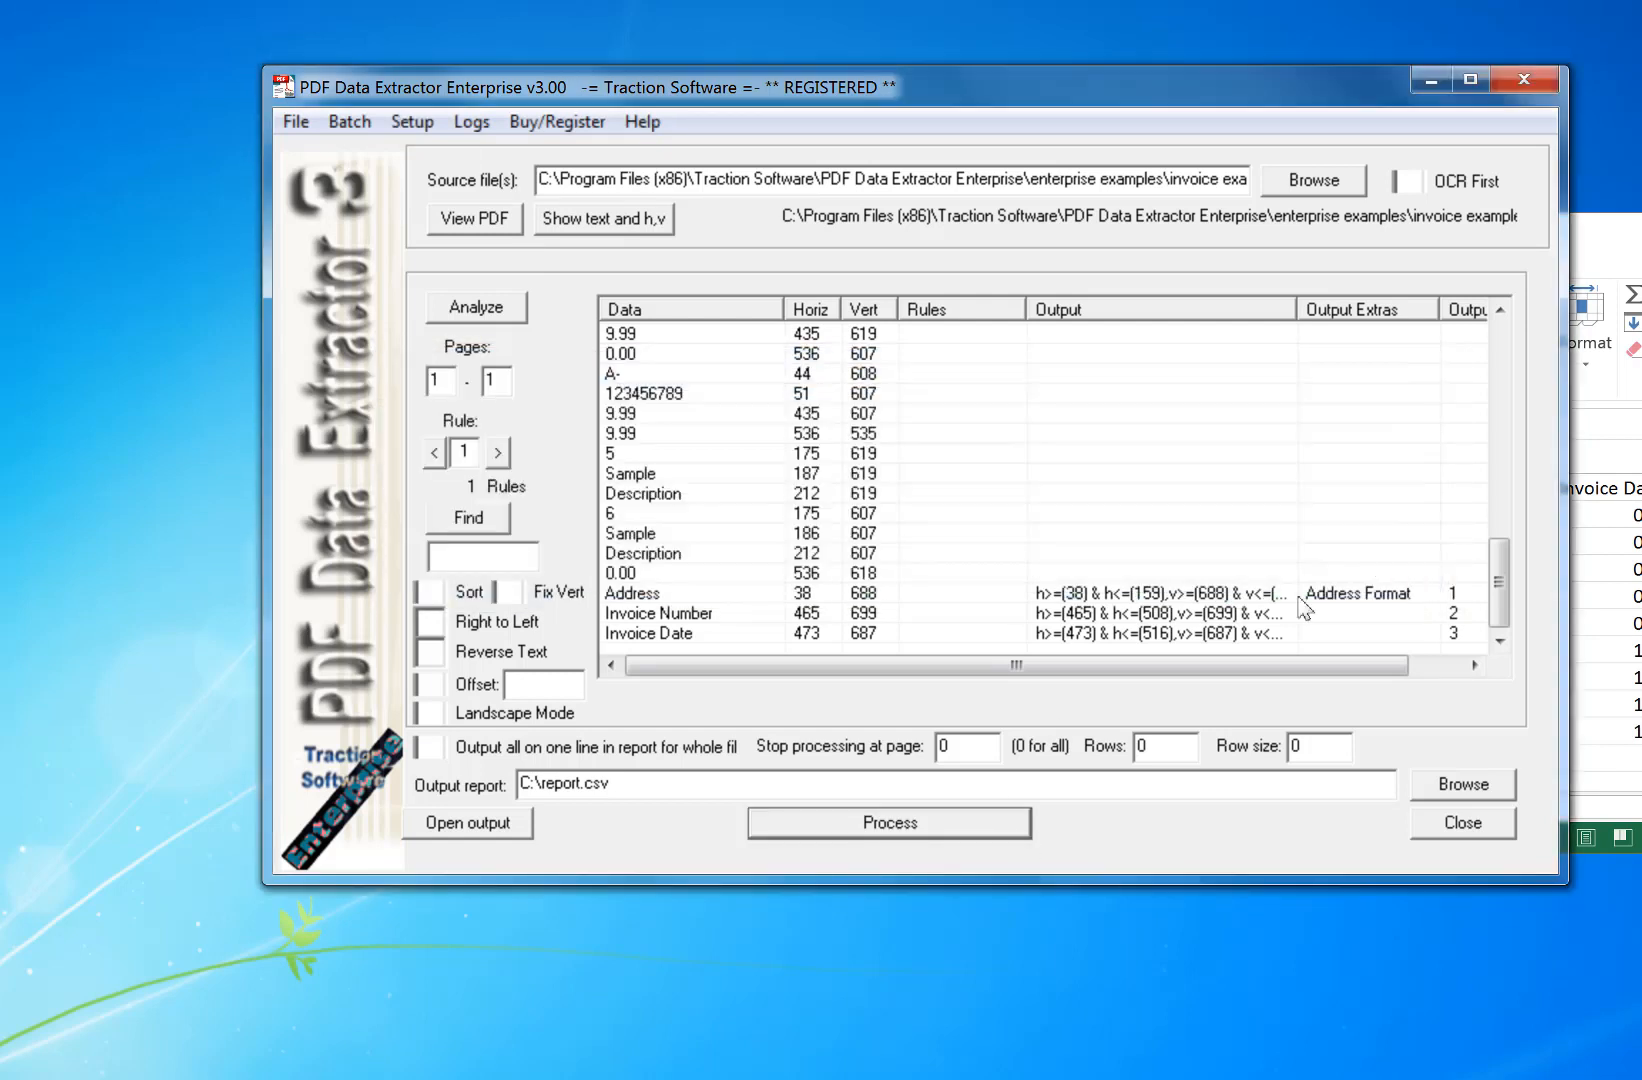
Close the open report.csv in Excel without saving its changes
key("alt+Tab")
key("alt+F4")
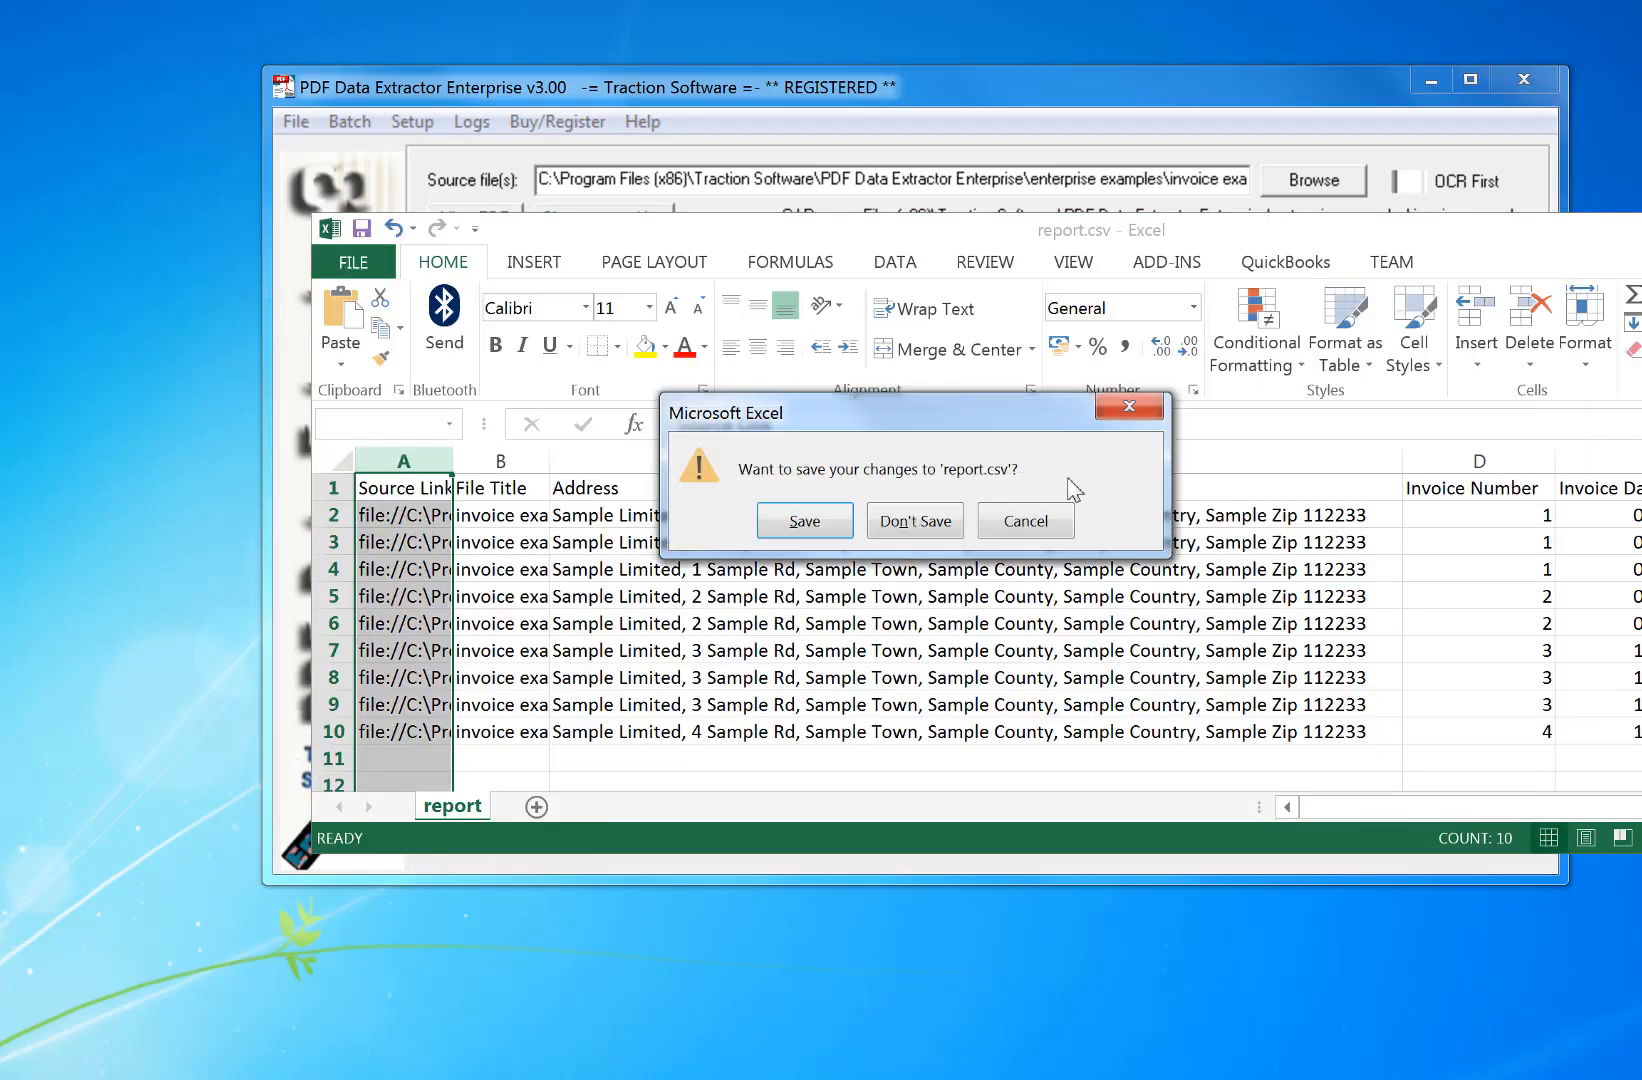
left_click(928, 518)
Process the PDF again into C:\report.csv and open the report with its Address and Invoice Date columns widened
left_click(988, 825)
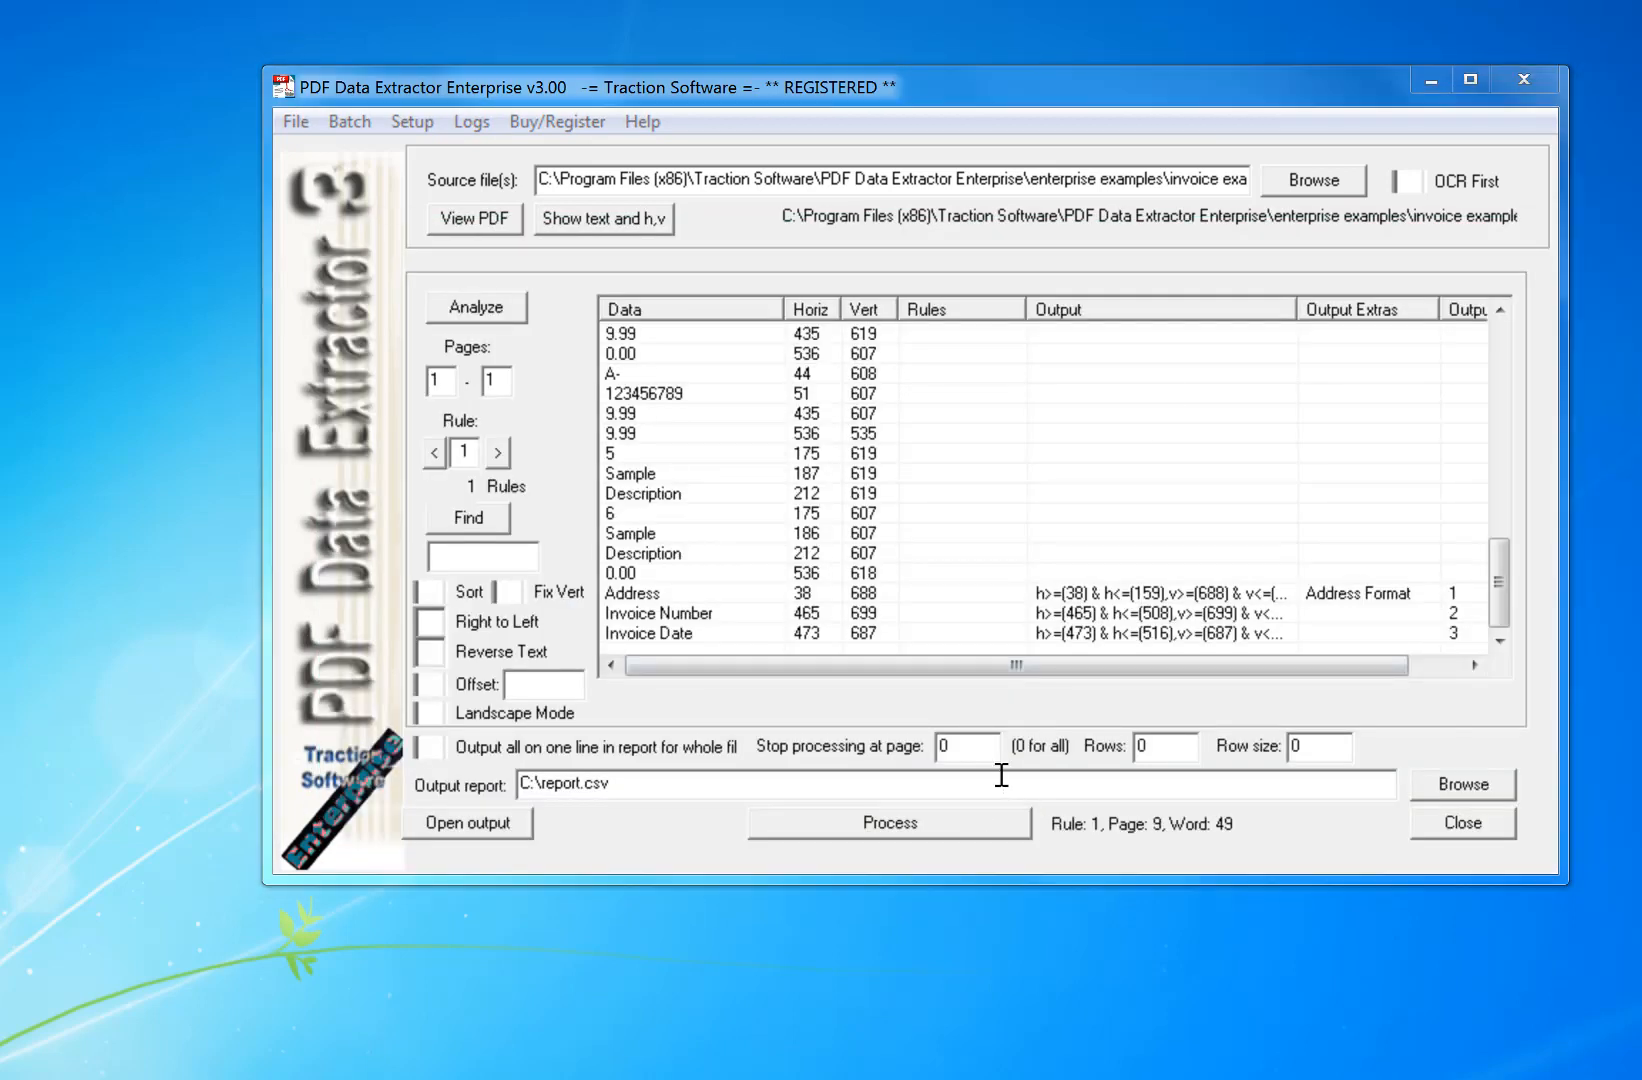
left_click(862, 560)
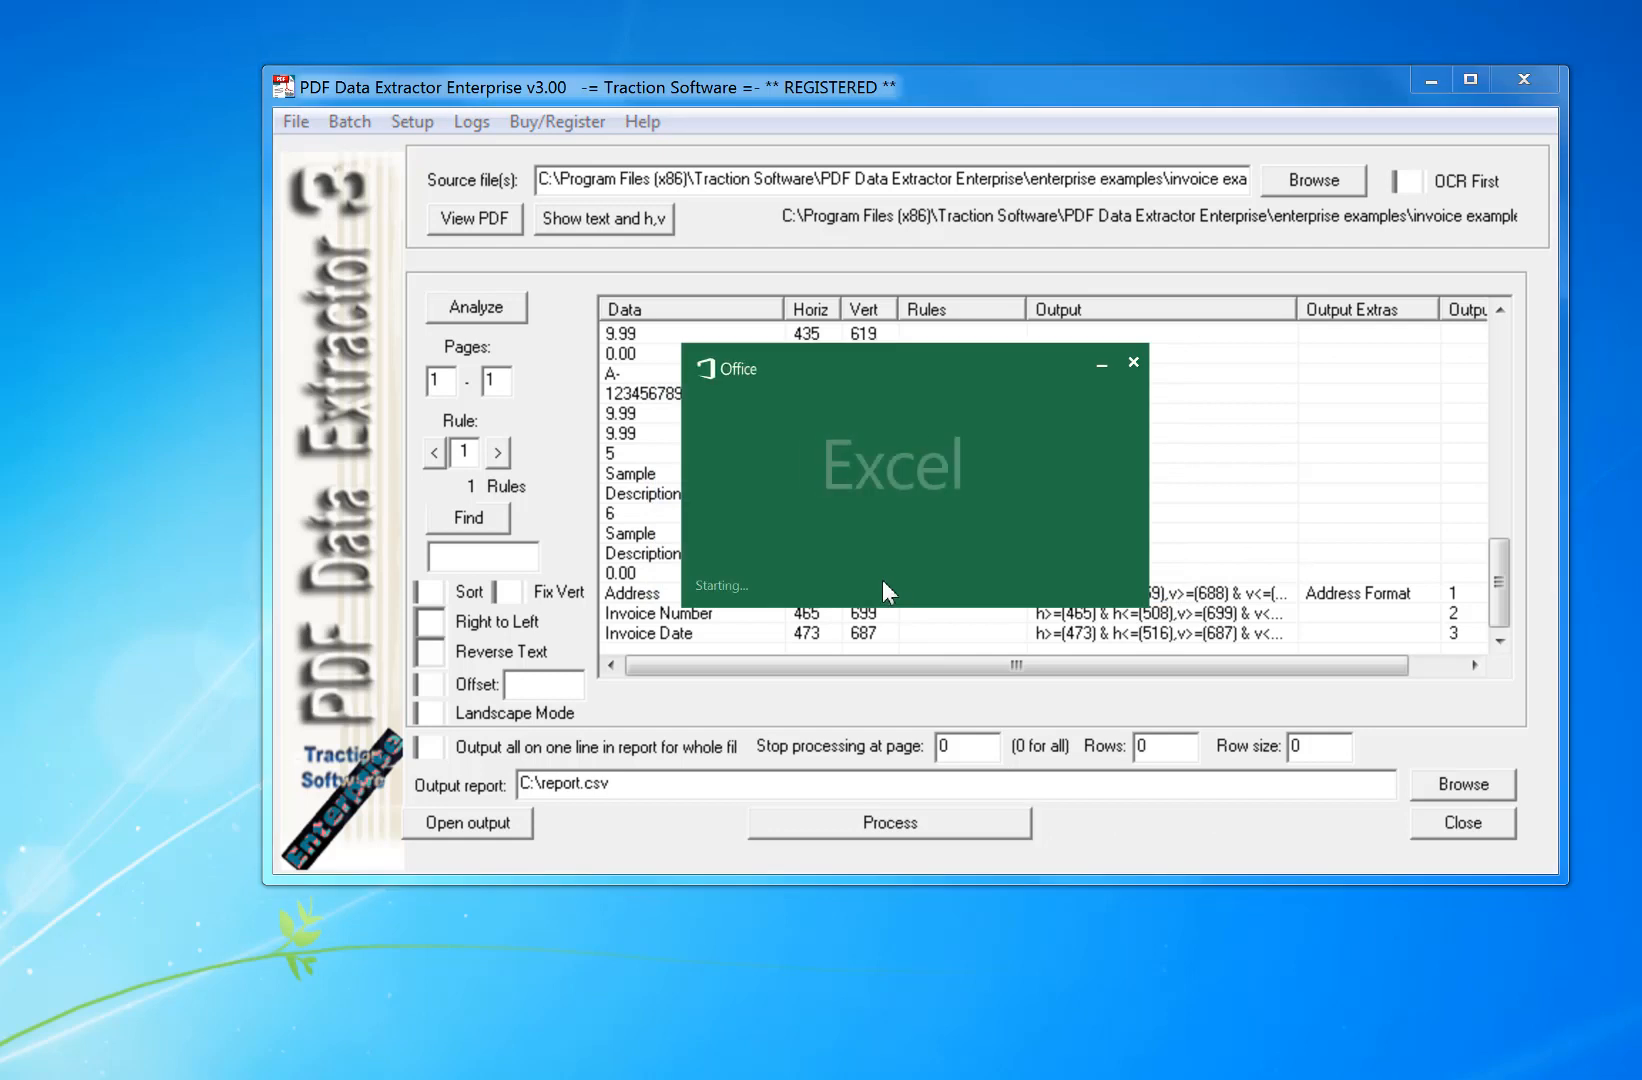
left_click_drag(452, 462, 890, 462)
left_click_drag(549, 463, 1217, 455)
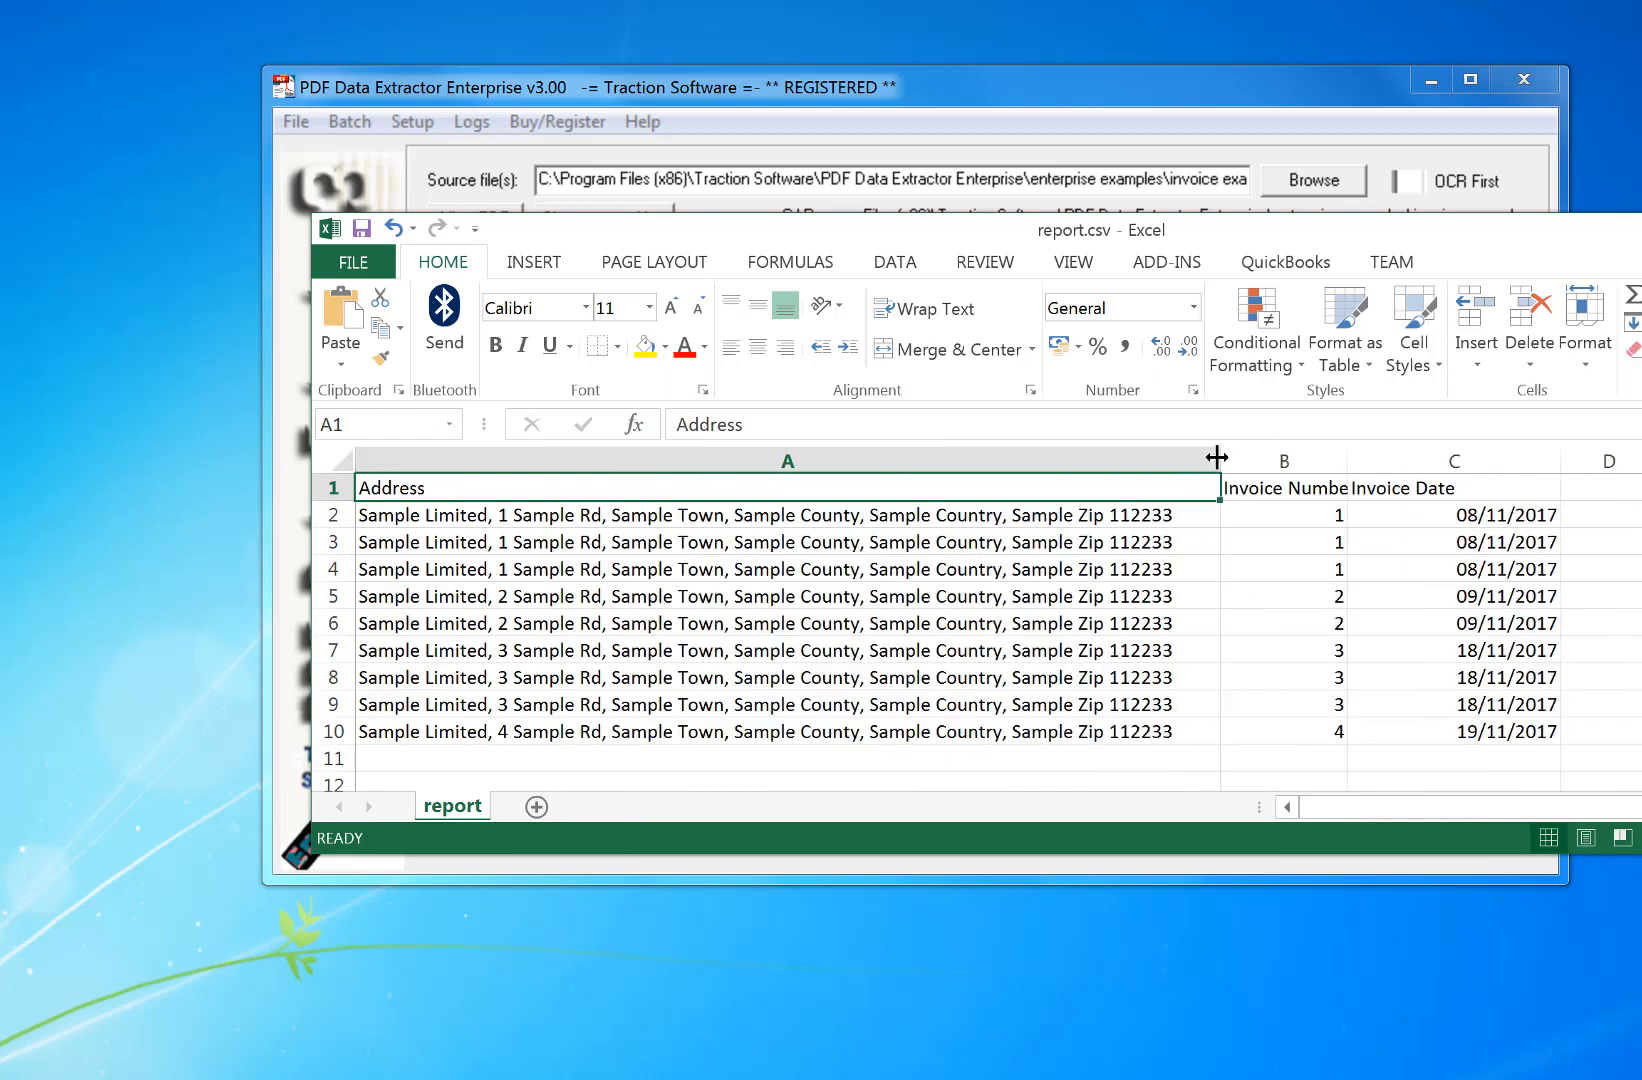
View the source PDF and compare its first page with the invoice numbers in rows 2 to 4 of the report
left_click(867, 102)
left_click(464, 224)
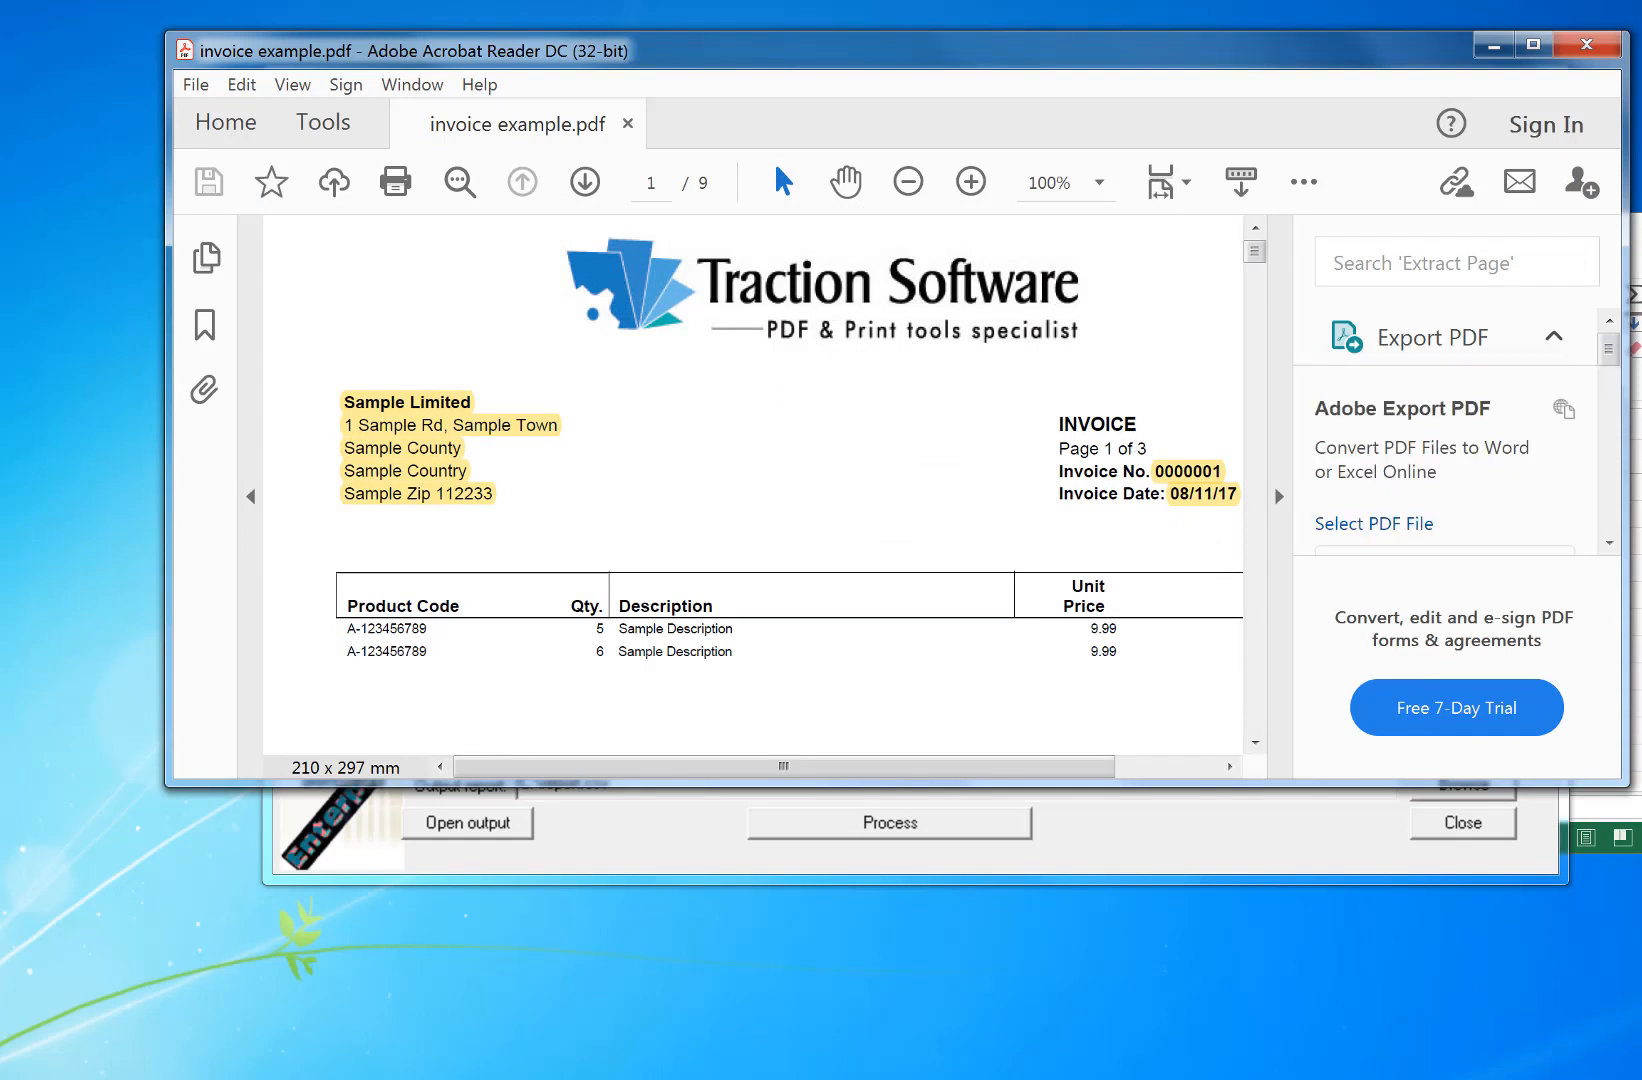
key("alt+Tab")
left_click(1338, 519)
left_click(1330, 542)
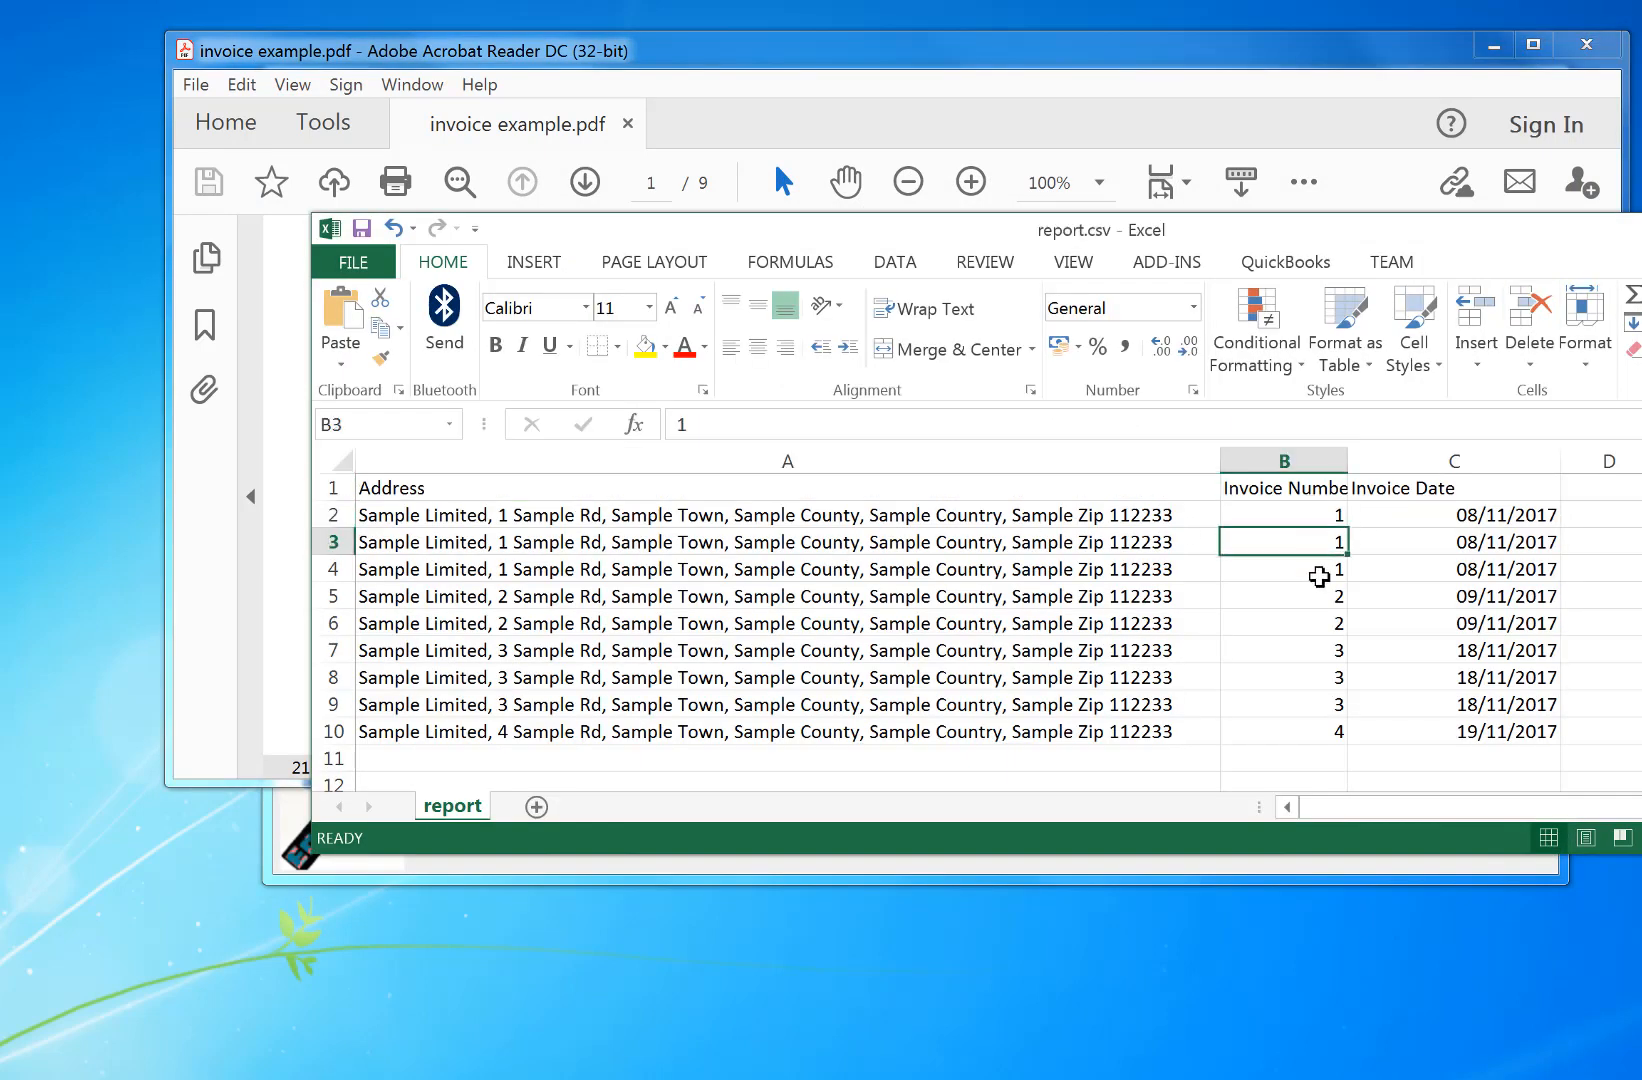
left_click(1320, 577)
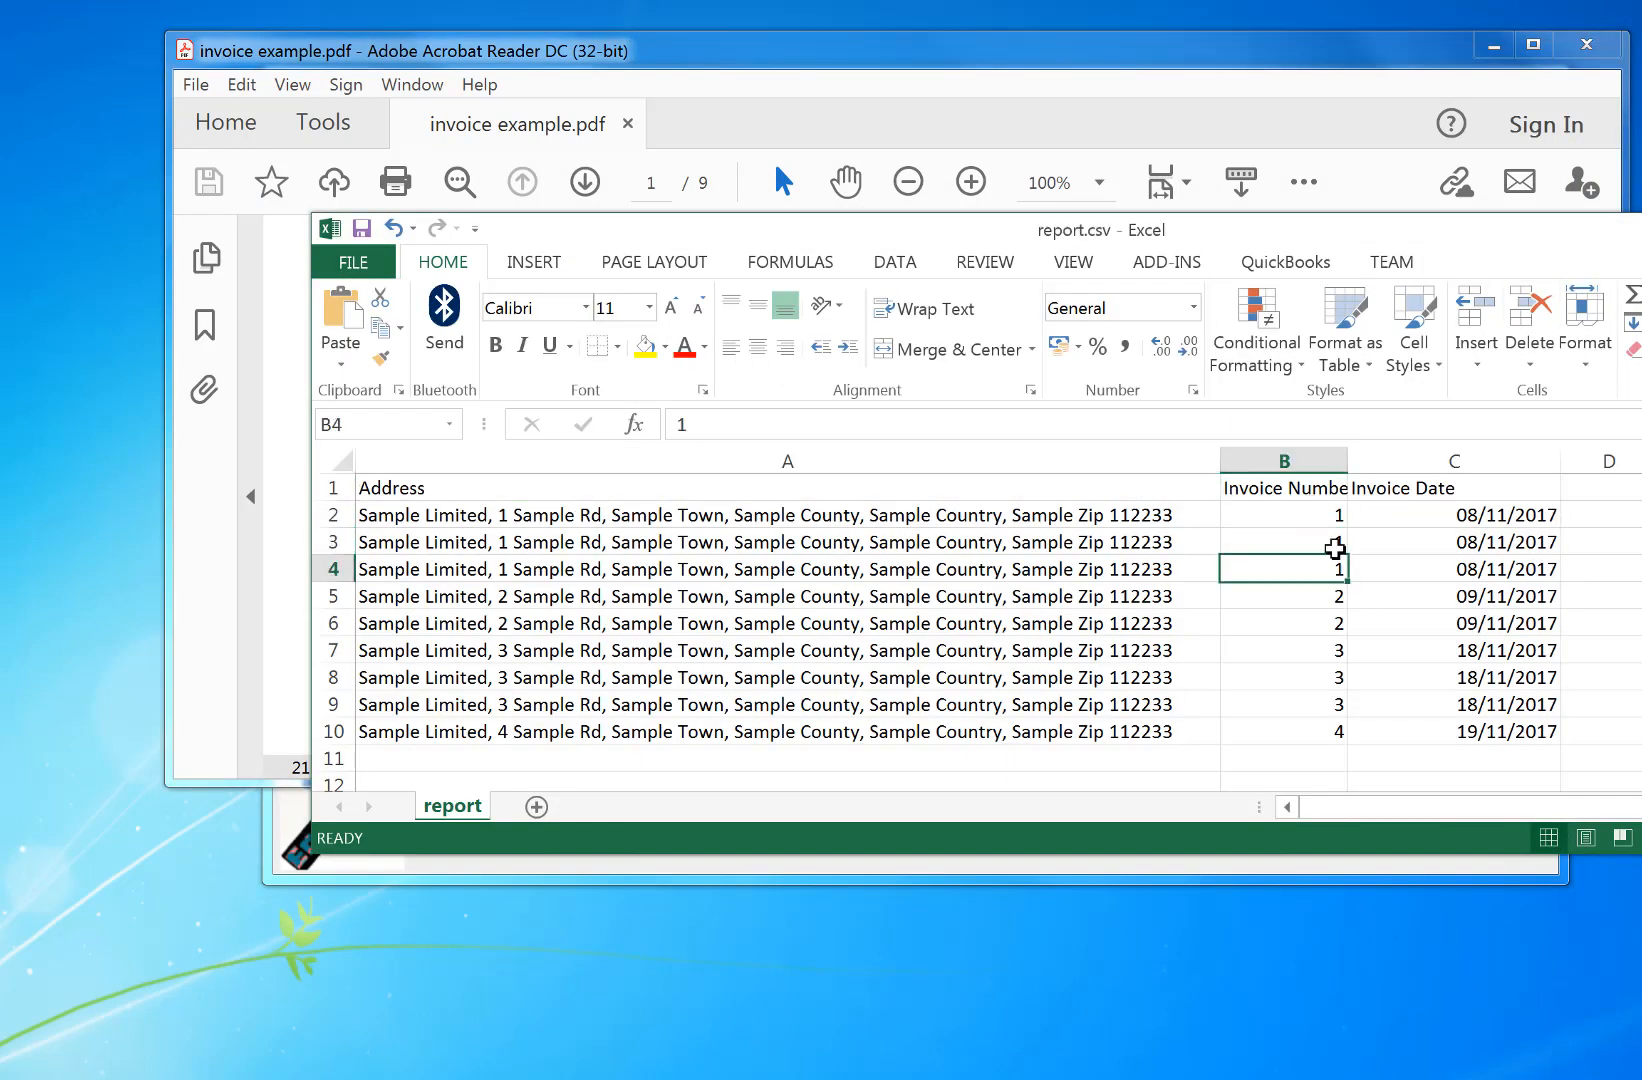
left_click(1263, 78)
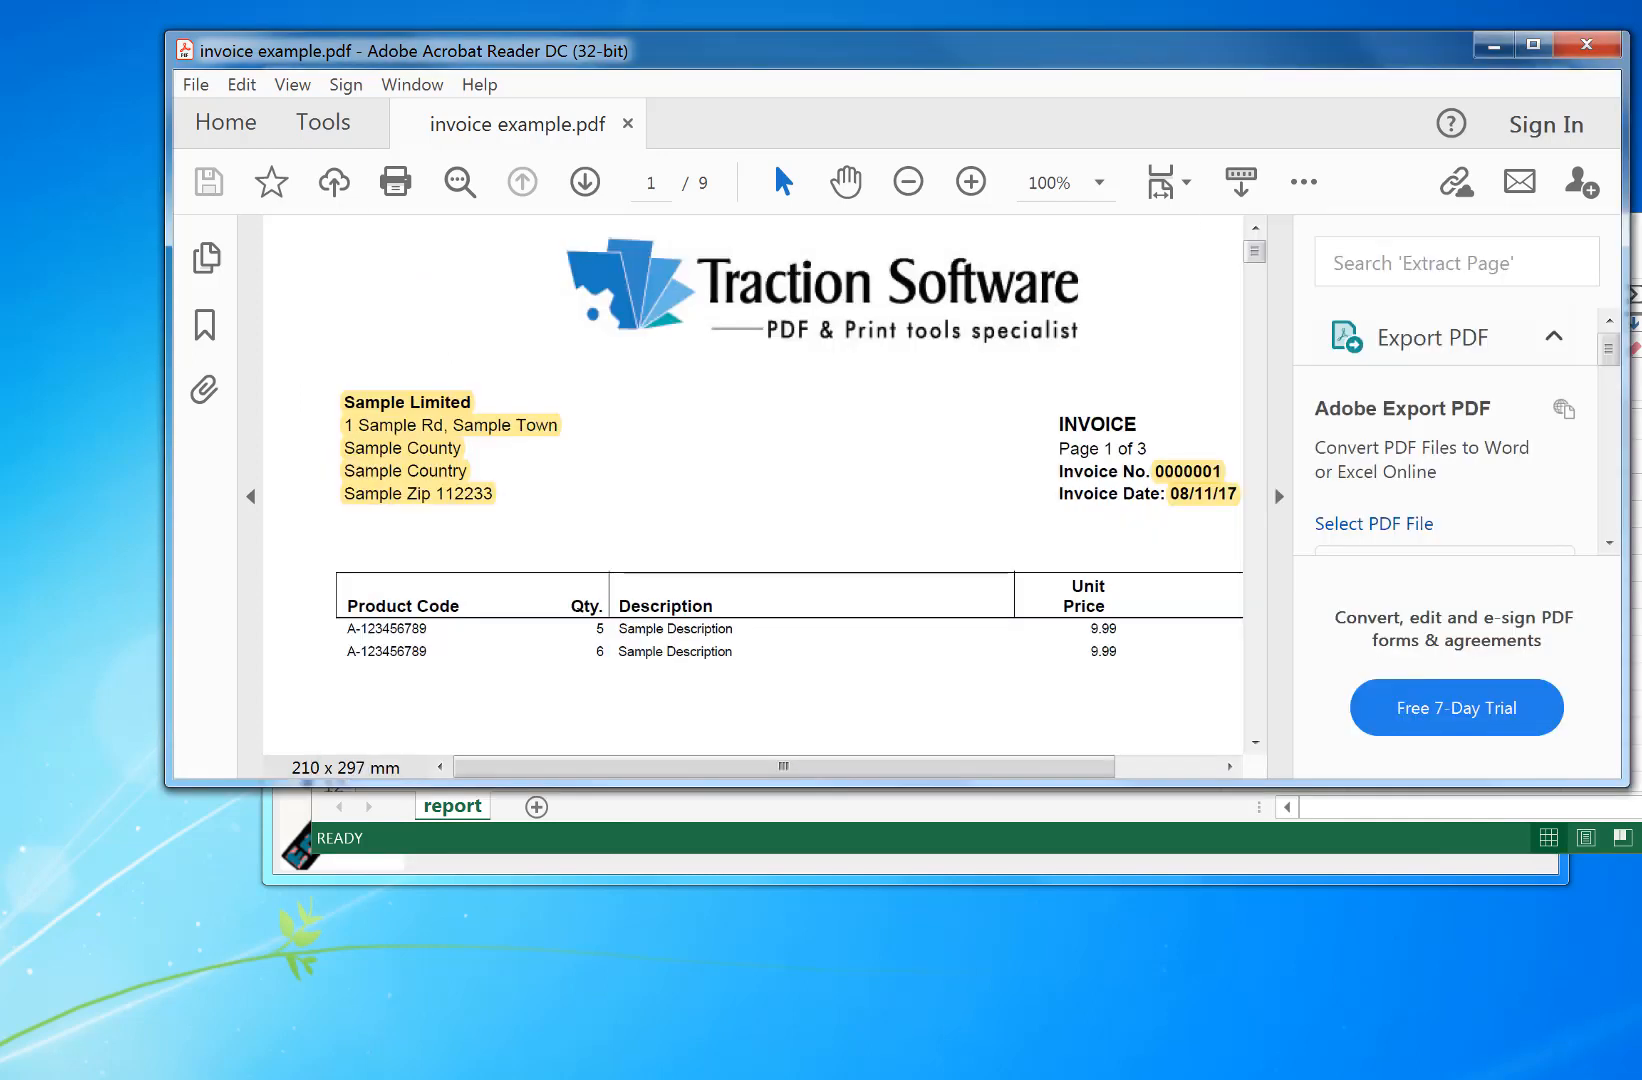
Add the "h,v exact match data" rule condition to the page number 1 row at 442, 713 in the extractor's data list
left_click(462, 1030)
left_click_drag(1498, 582, 1498, 365)
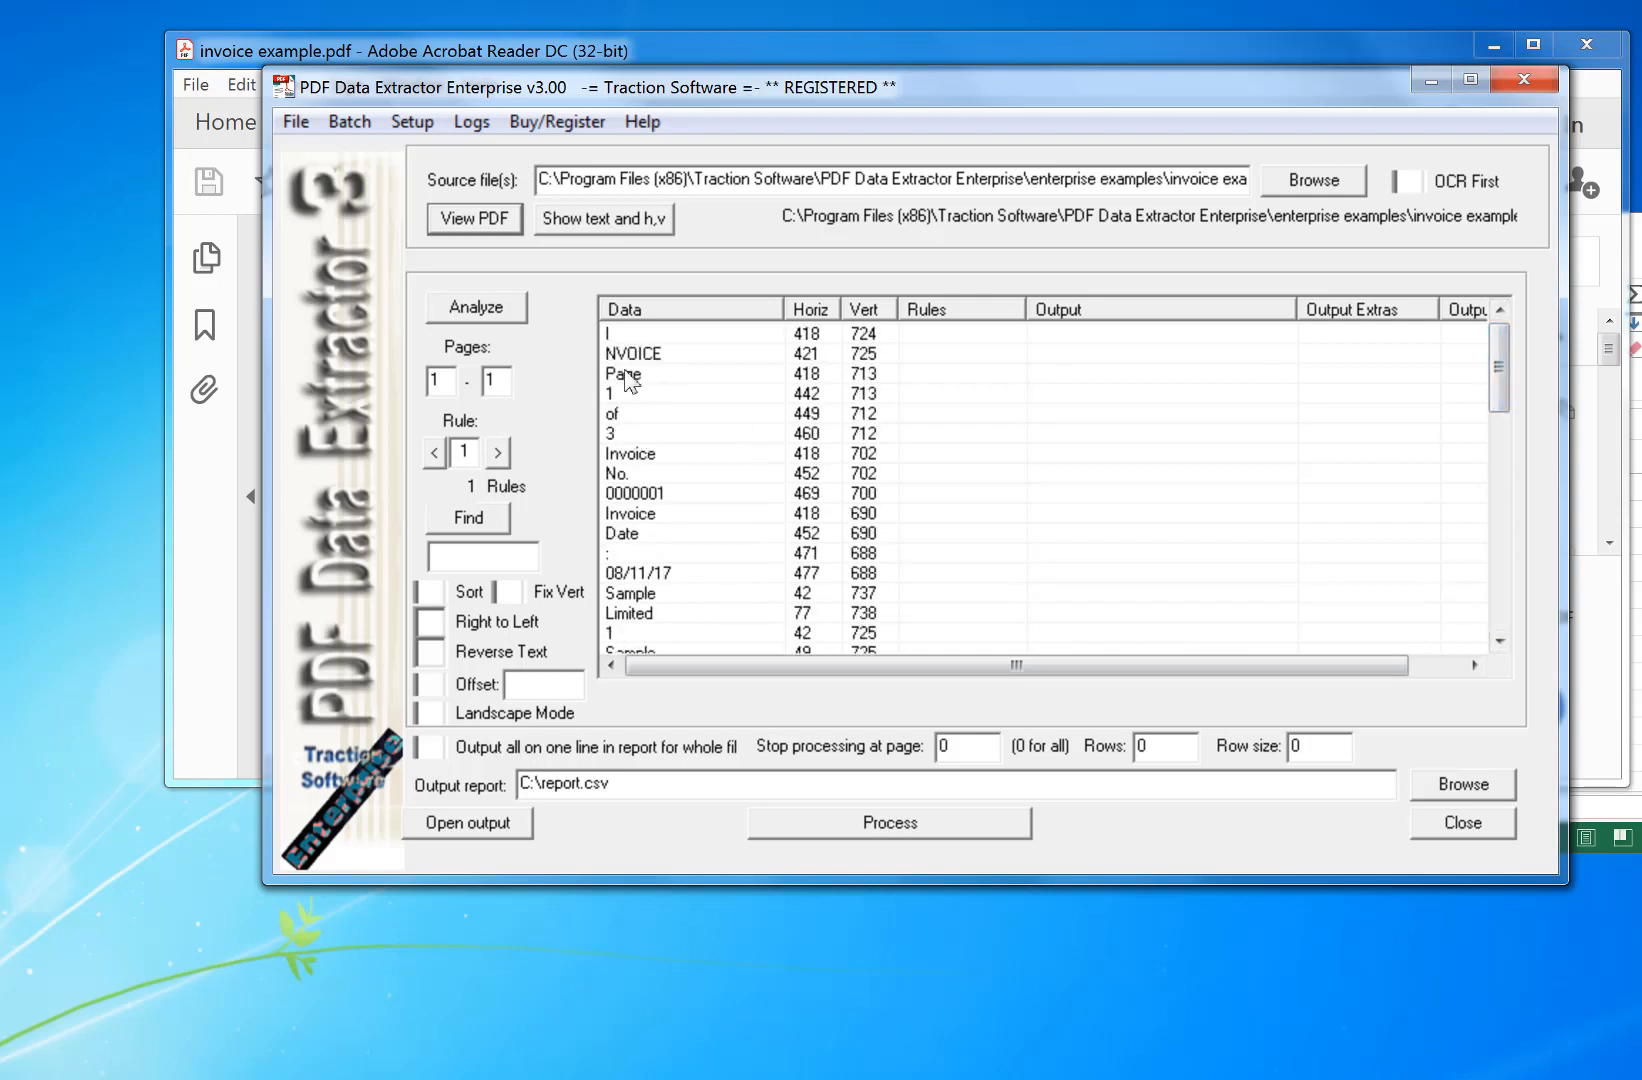
left_click(611, 395)
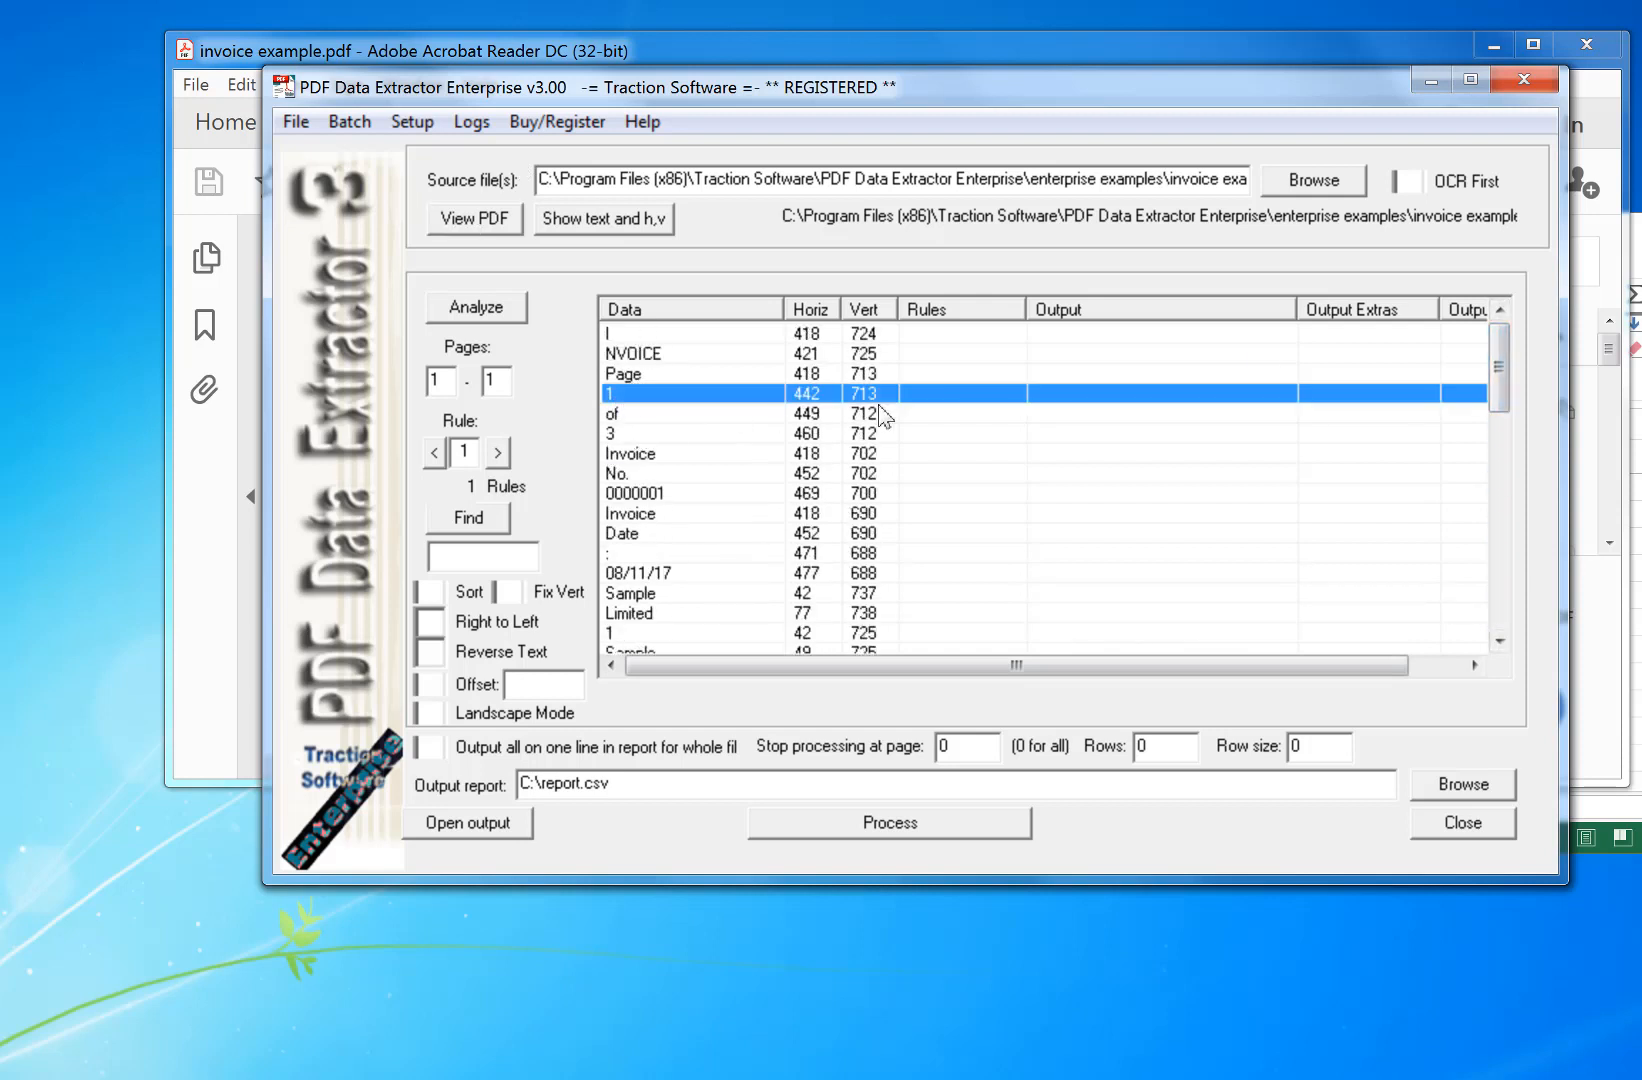
right_click(1044, 388)
mouse_move(1132, 410)
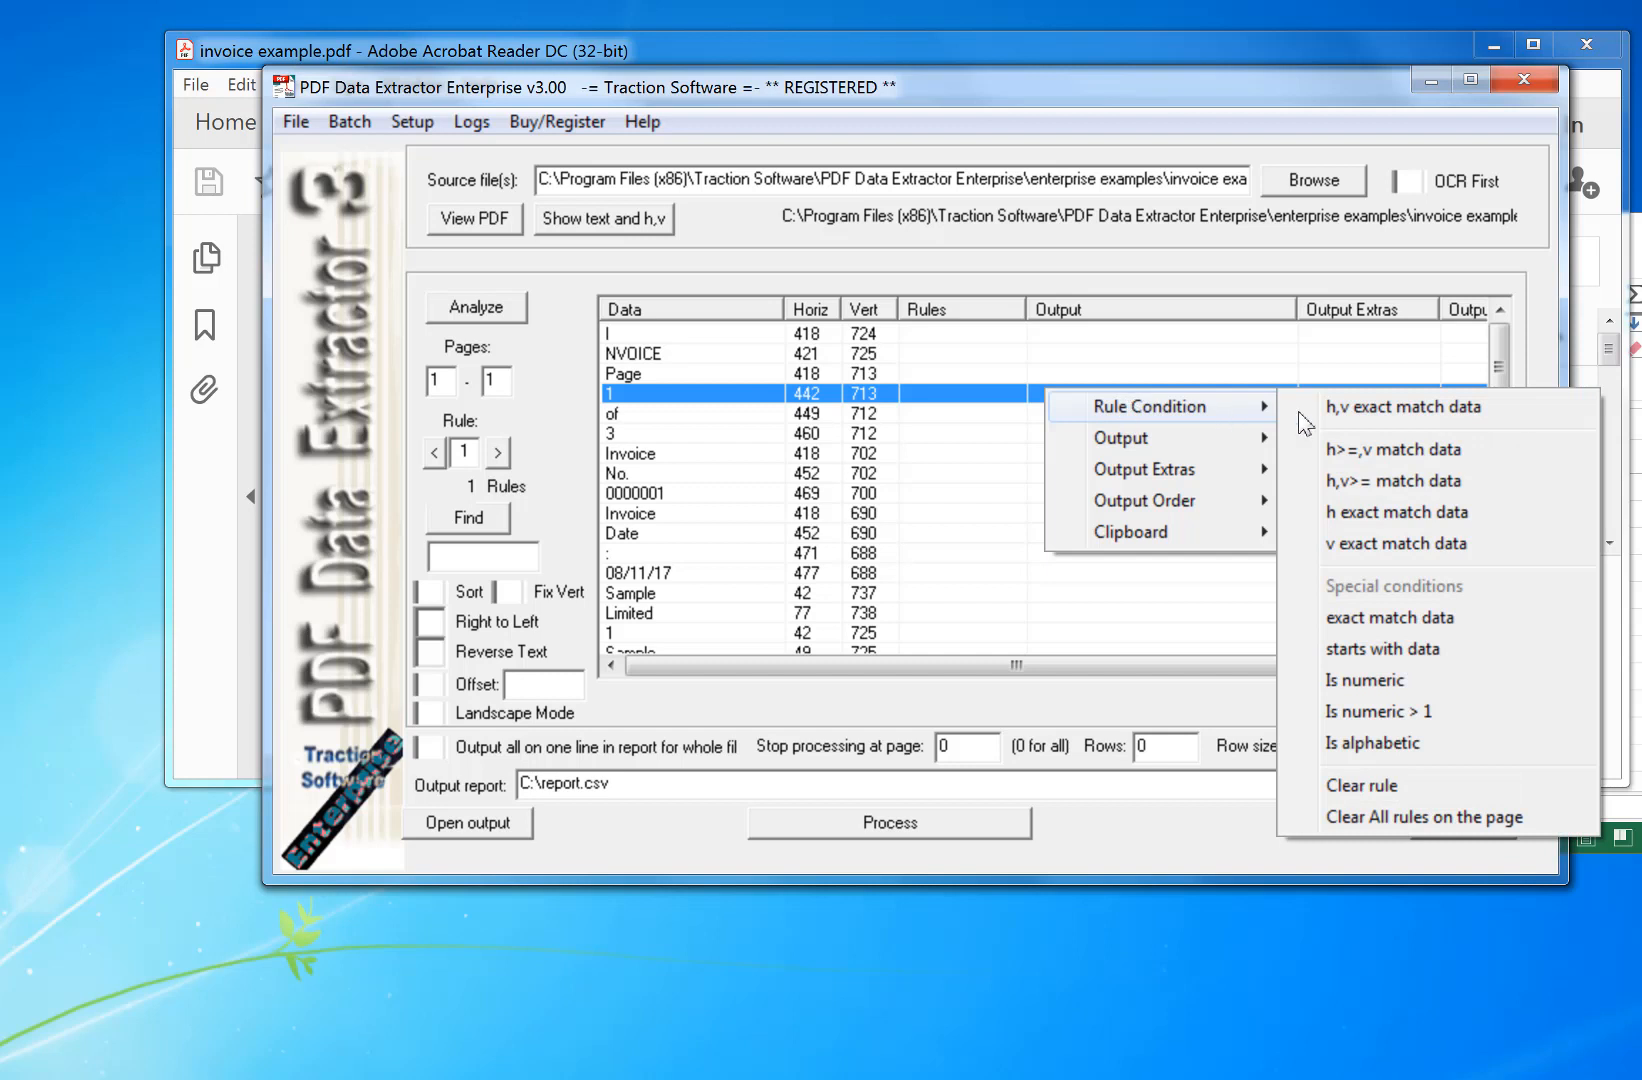
left_click(1372, 414)
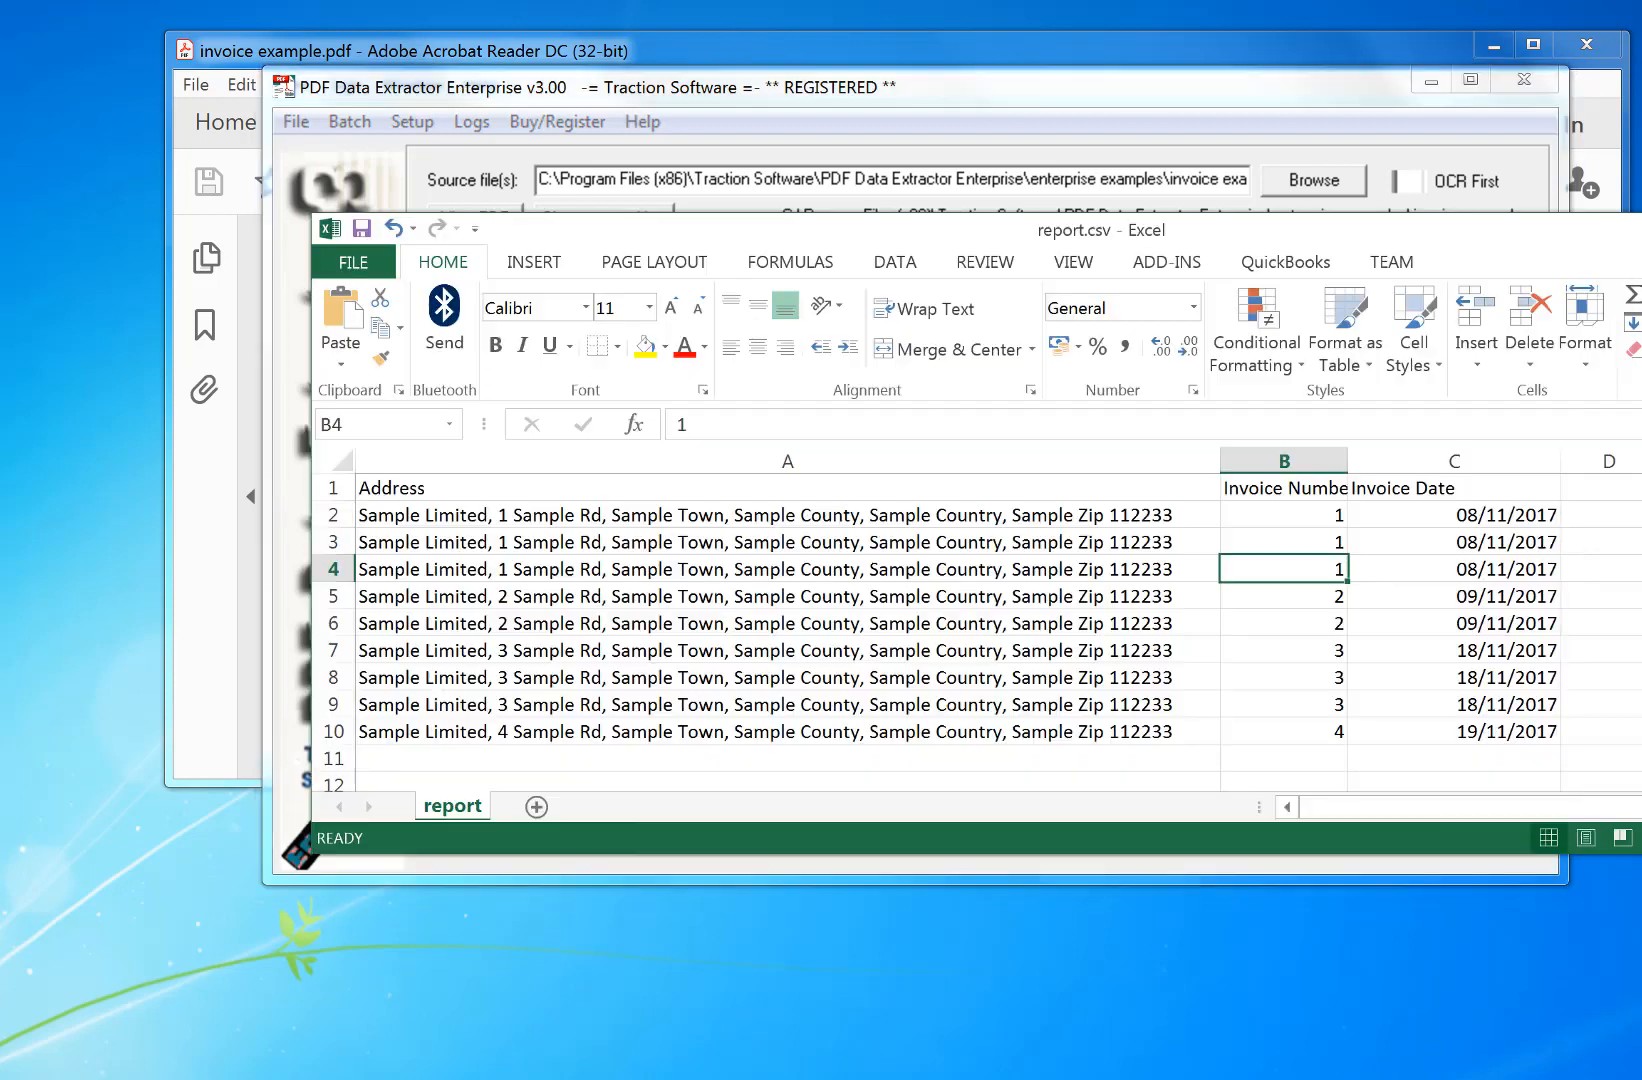
Discard the open report's changes, then process the PDF with the new rule and open the resulting report
key("alt+F4")
left_click(950, 525)
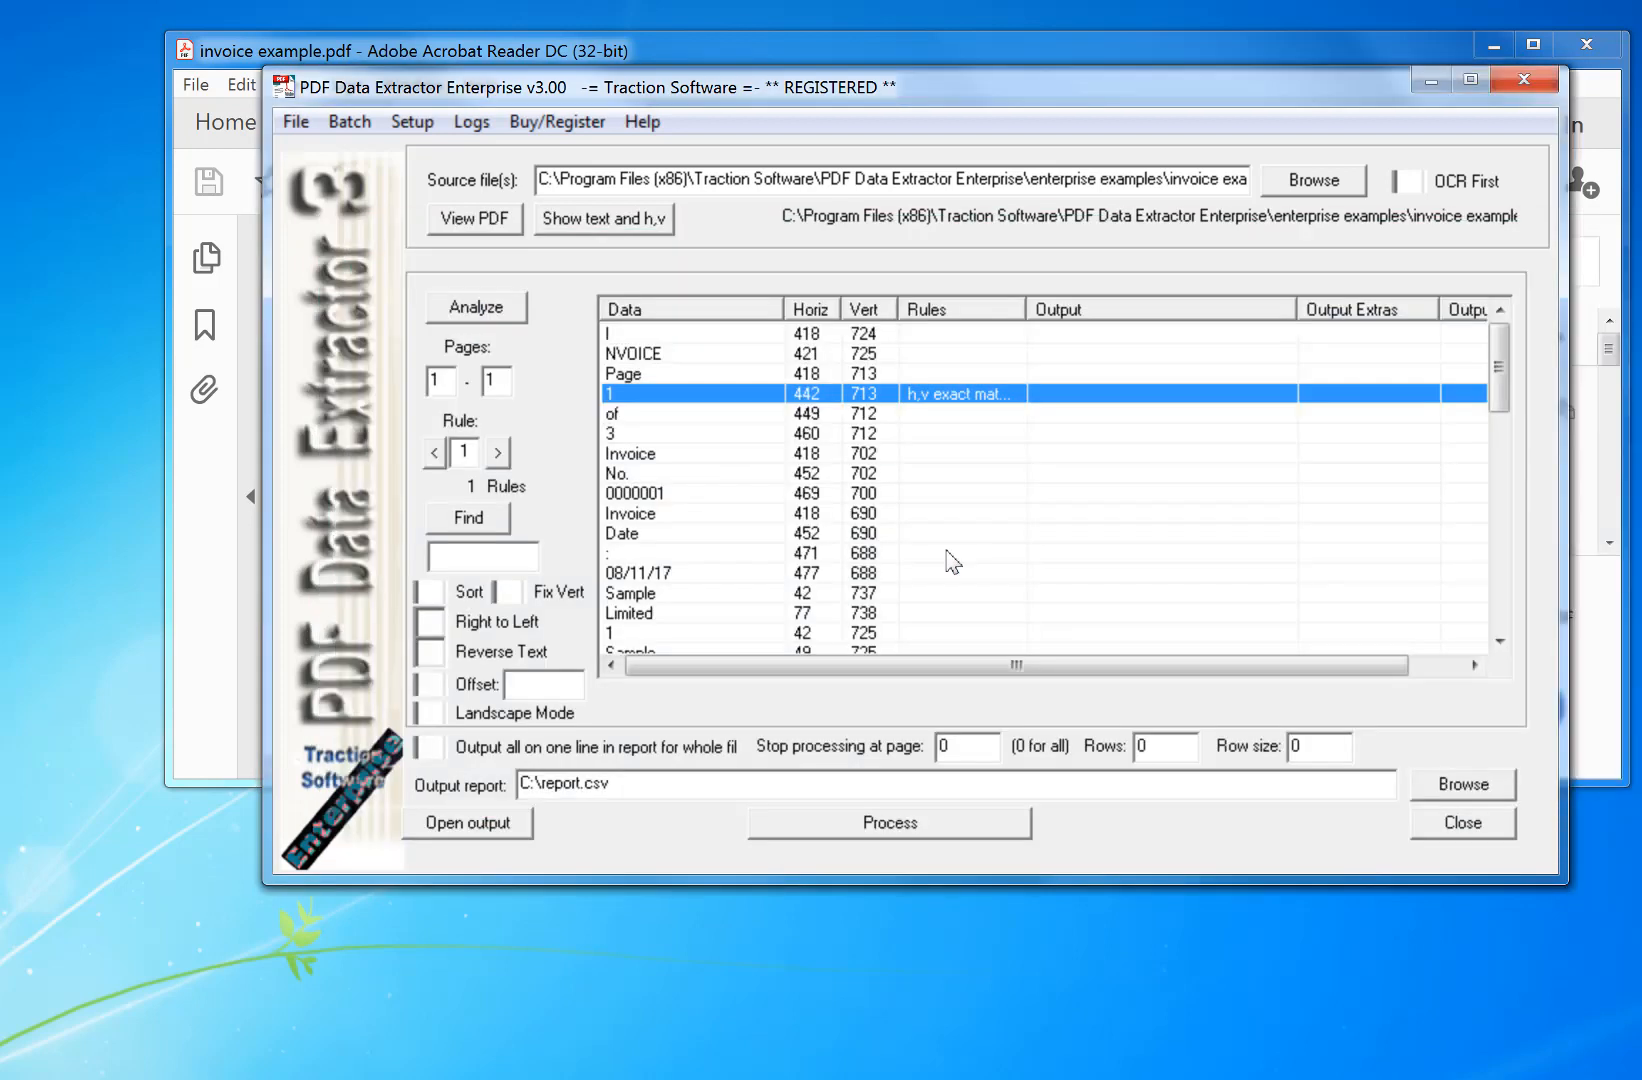
left_click(940, 828)
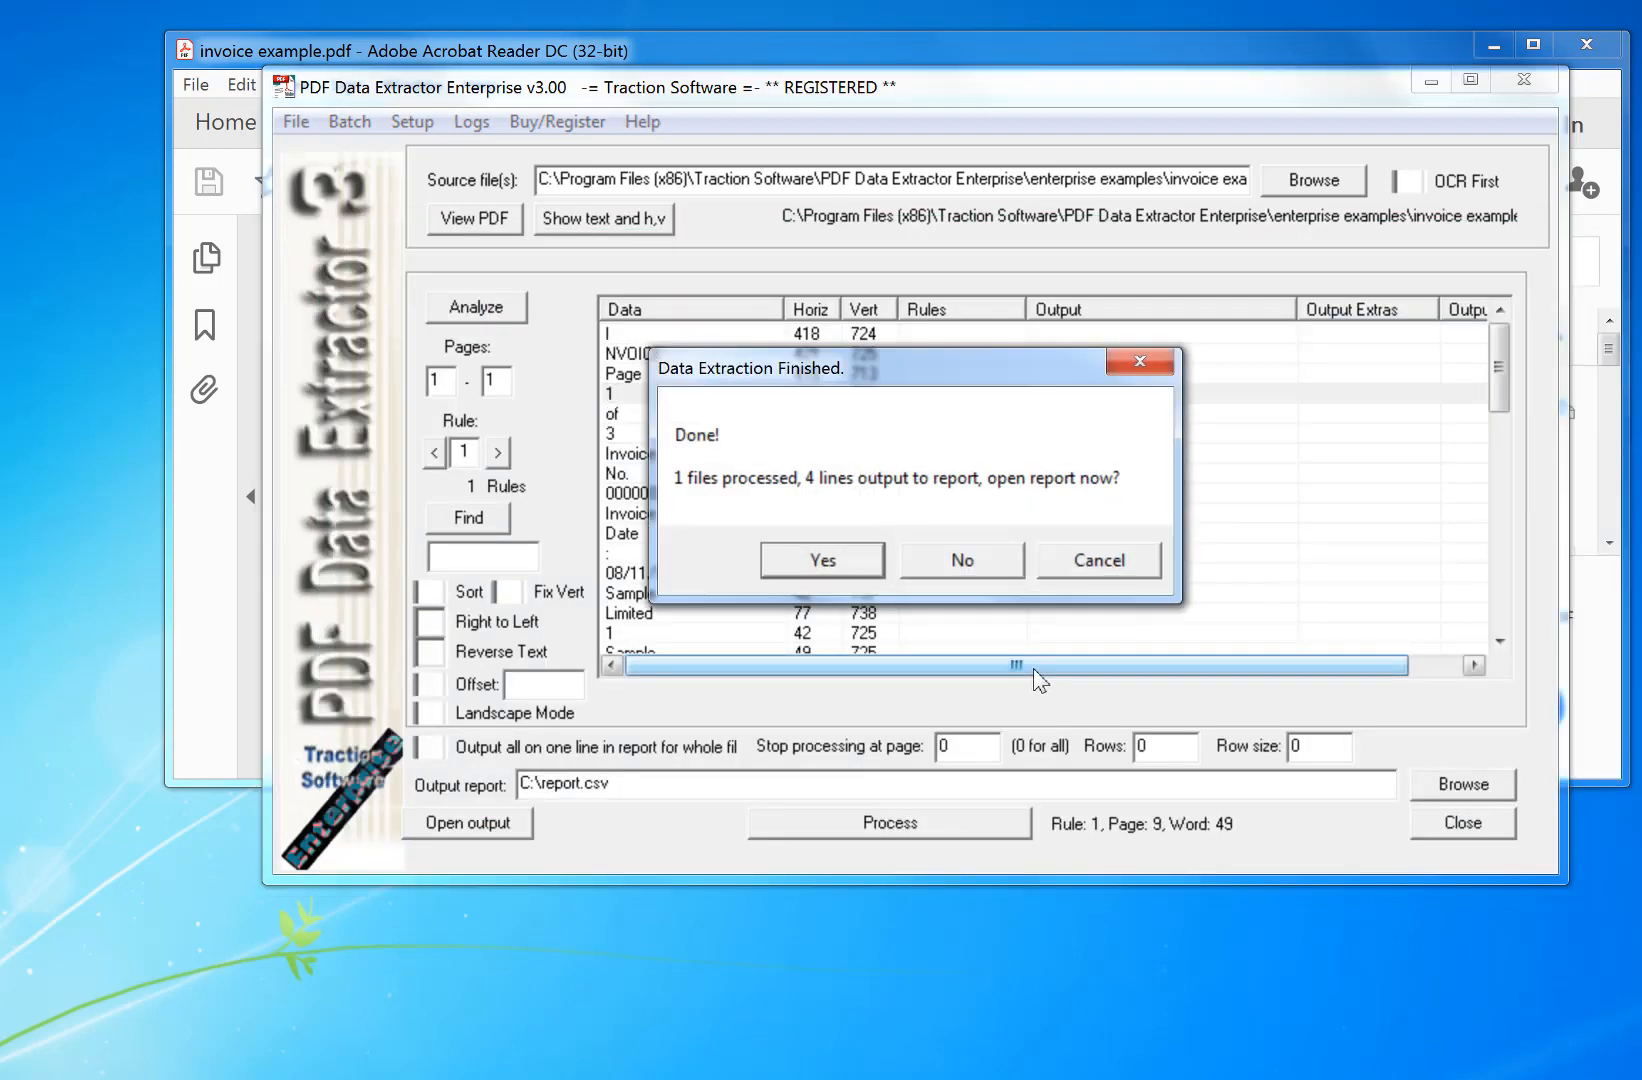
left_click(822, 560)
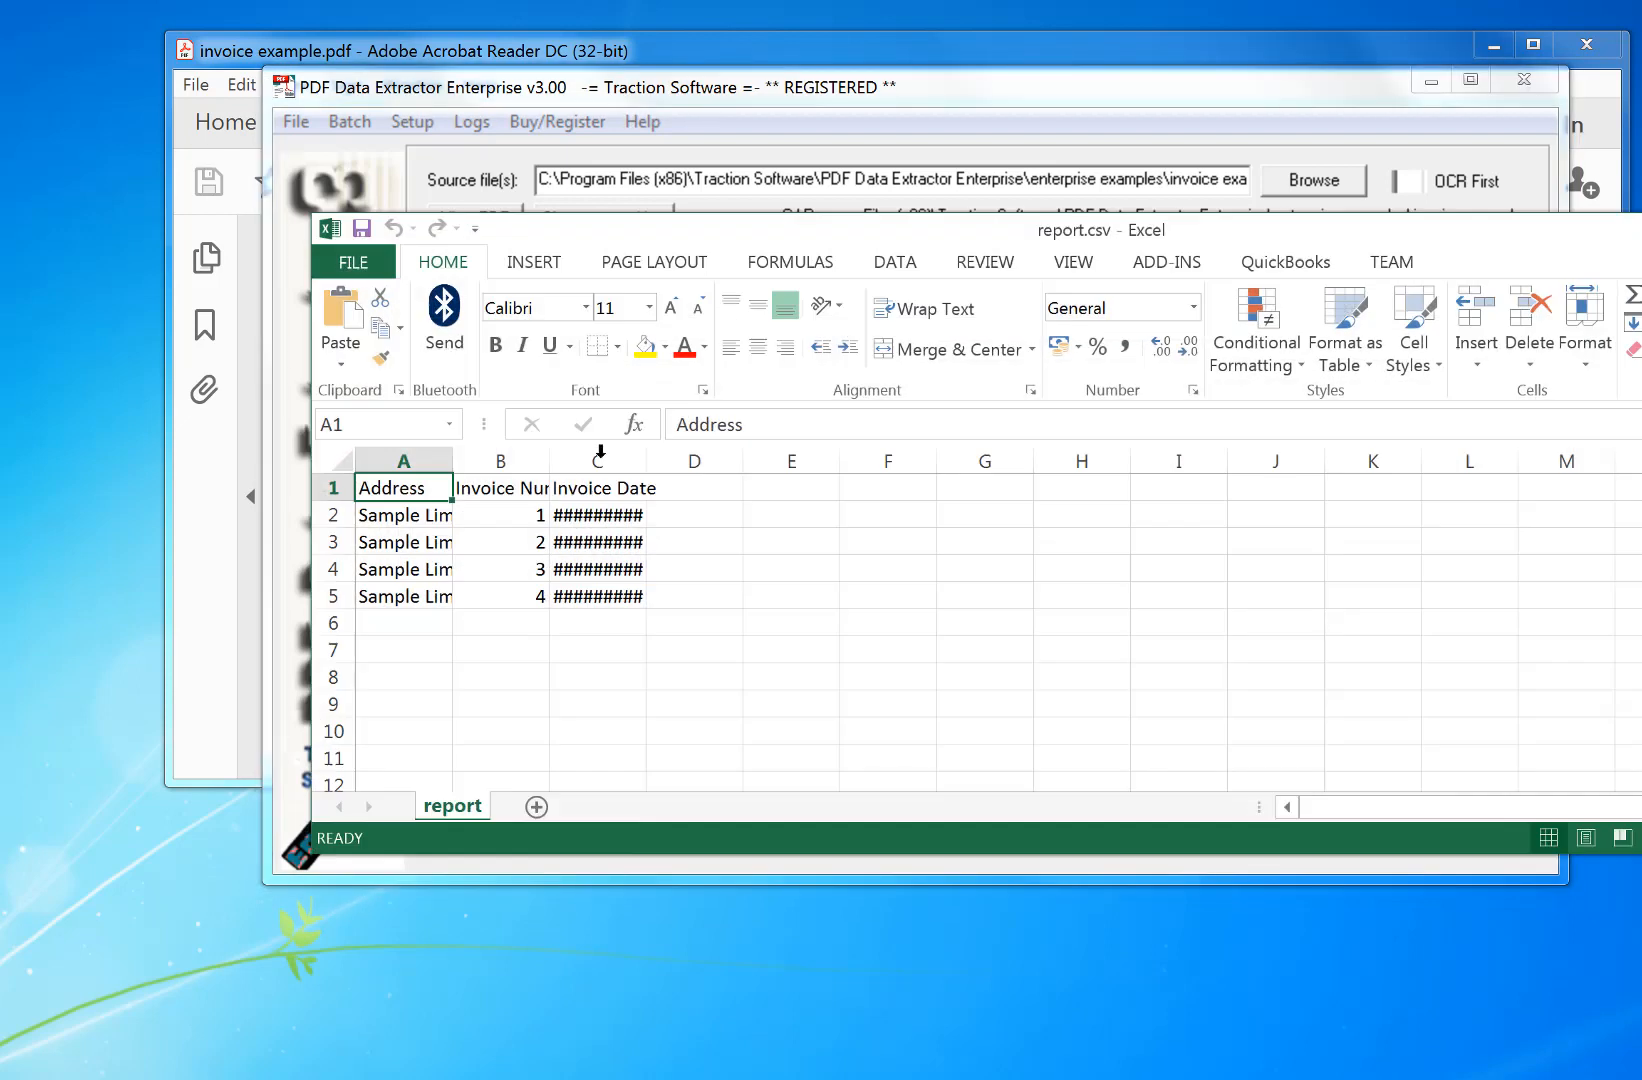
Adjust the three report column widths and check the address, invoice number and date listed for each invoice
left_click_drag(650, 462, 879, 462)
double_click(549, 461)
left_click(596, 513)
left_click(597, 542)
left_click(597, 569)
left_click_drag(452, 466, 1193, 460)
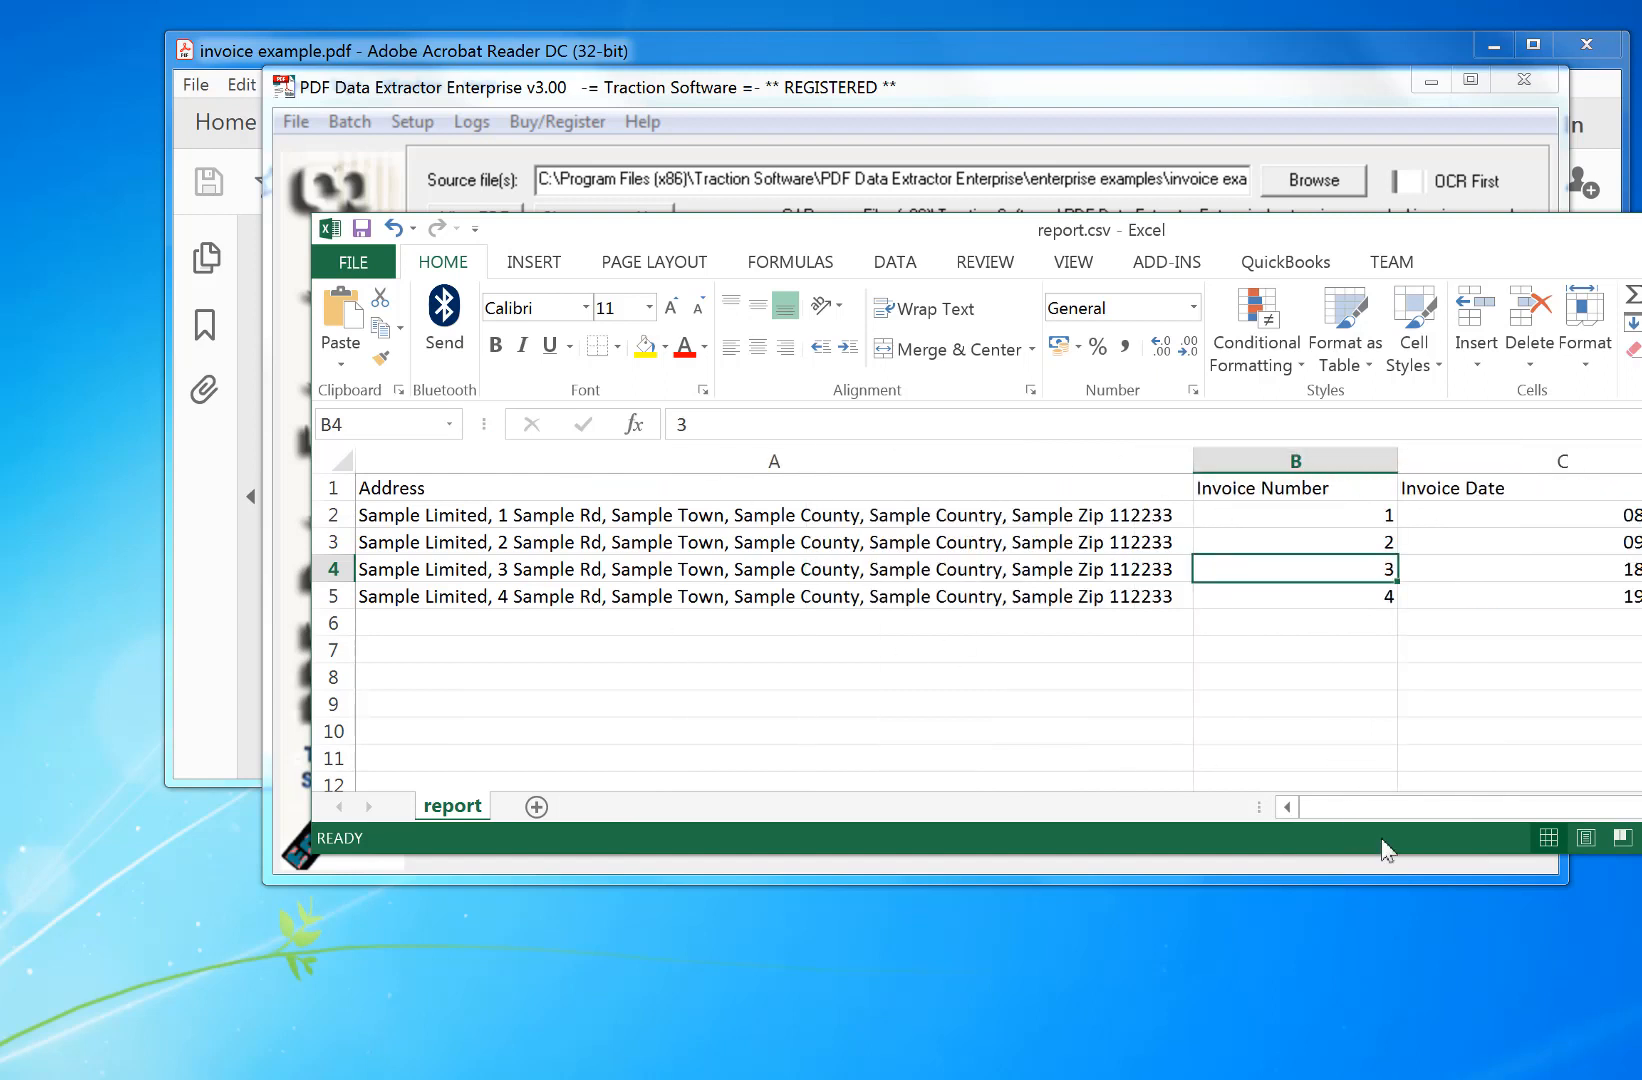
left_click_drag(1635, 466, 1583, 466)
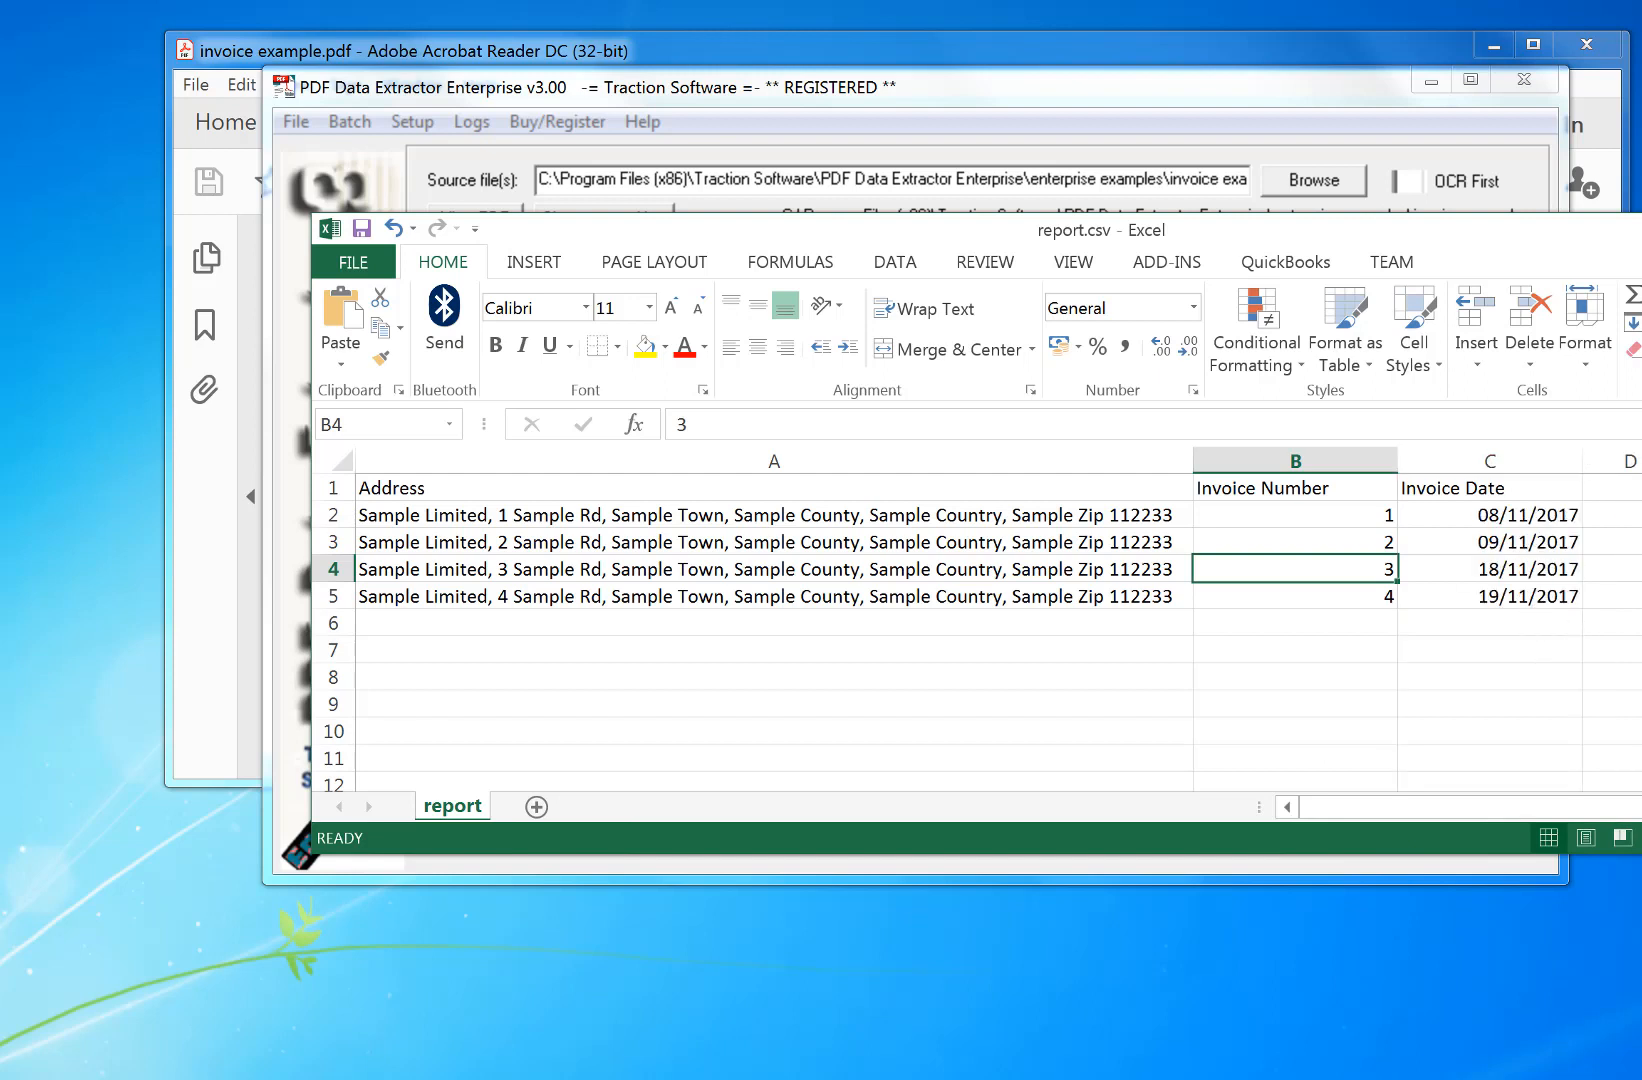
Close the report without saving and select the Address, Invoice Number and Invoice Date output rows in the data list
key("alt+F4")
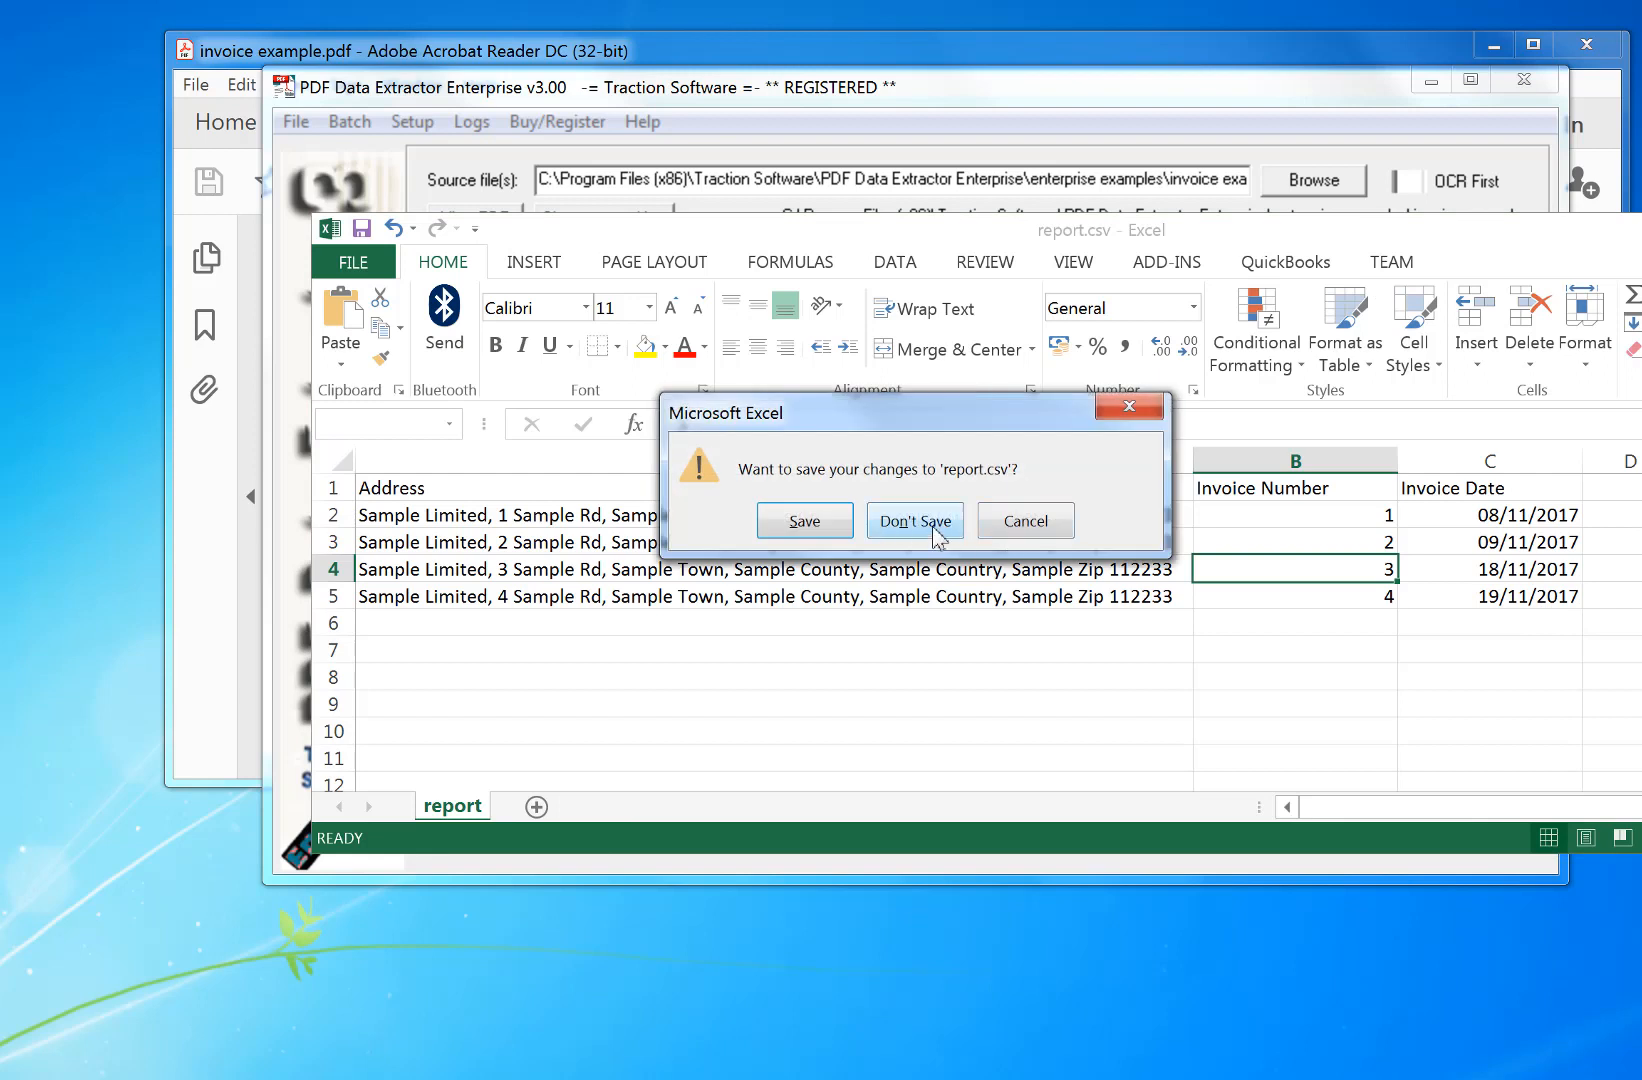
left_click(921, 522)
left_click_drag(1502, 369, 1508, 600)
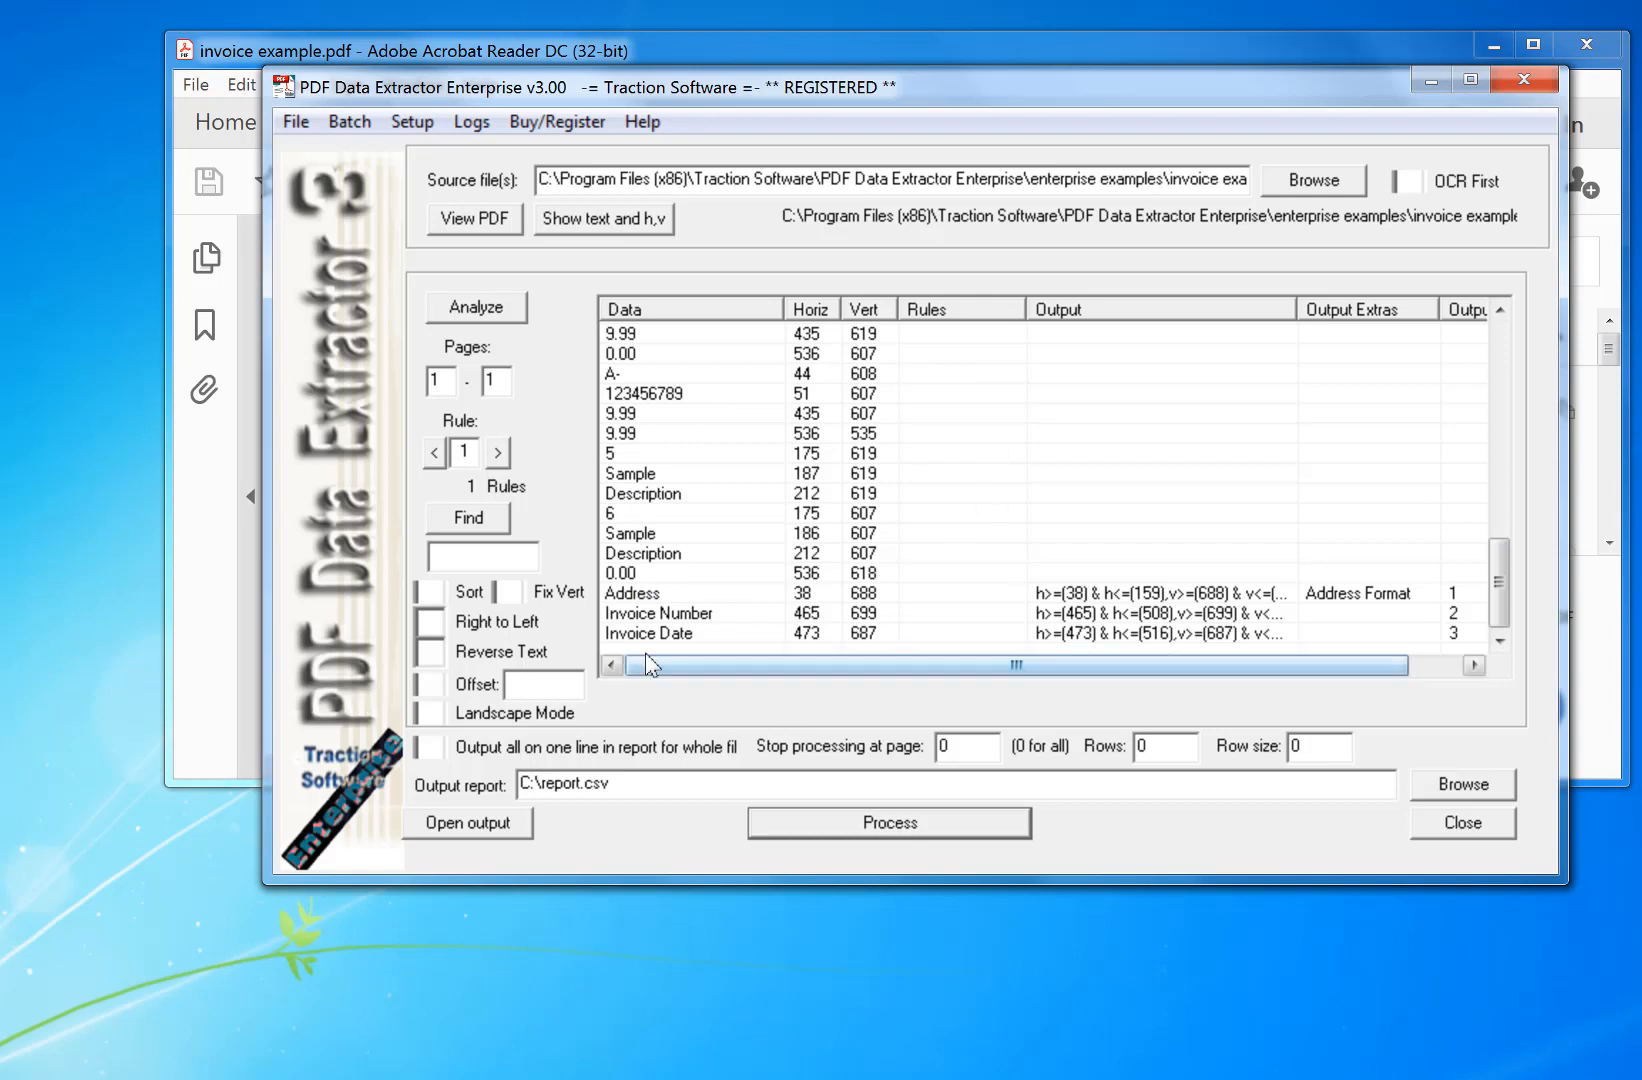
left_click(1207, 593)
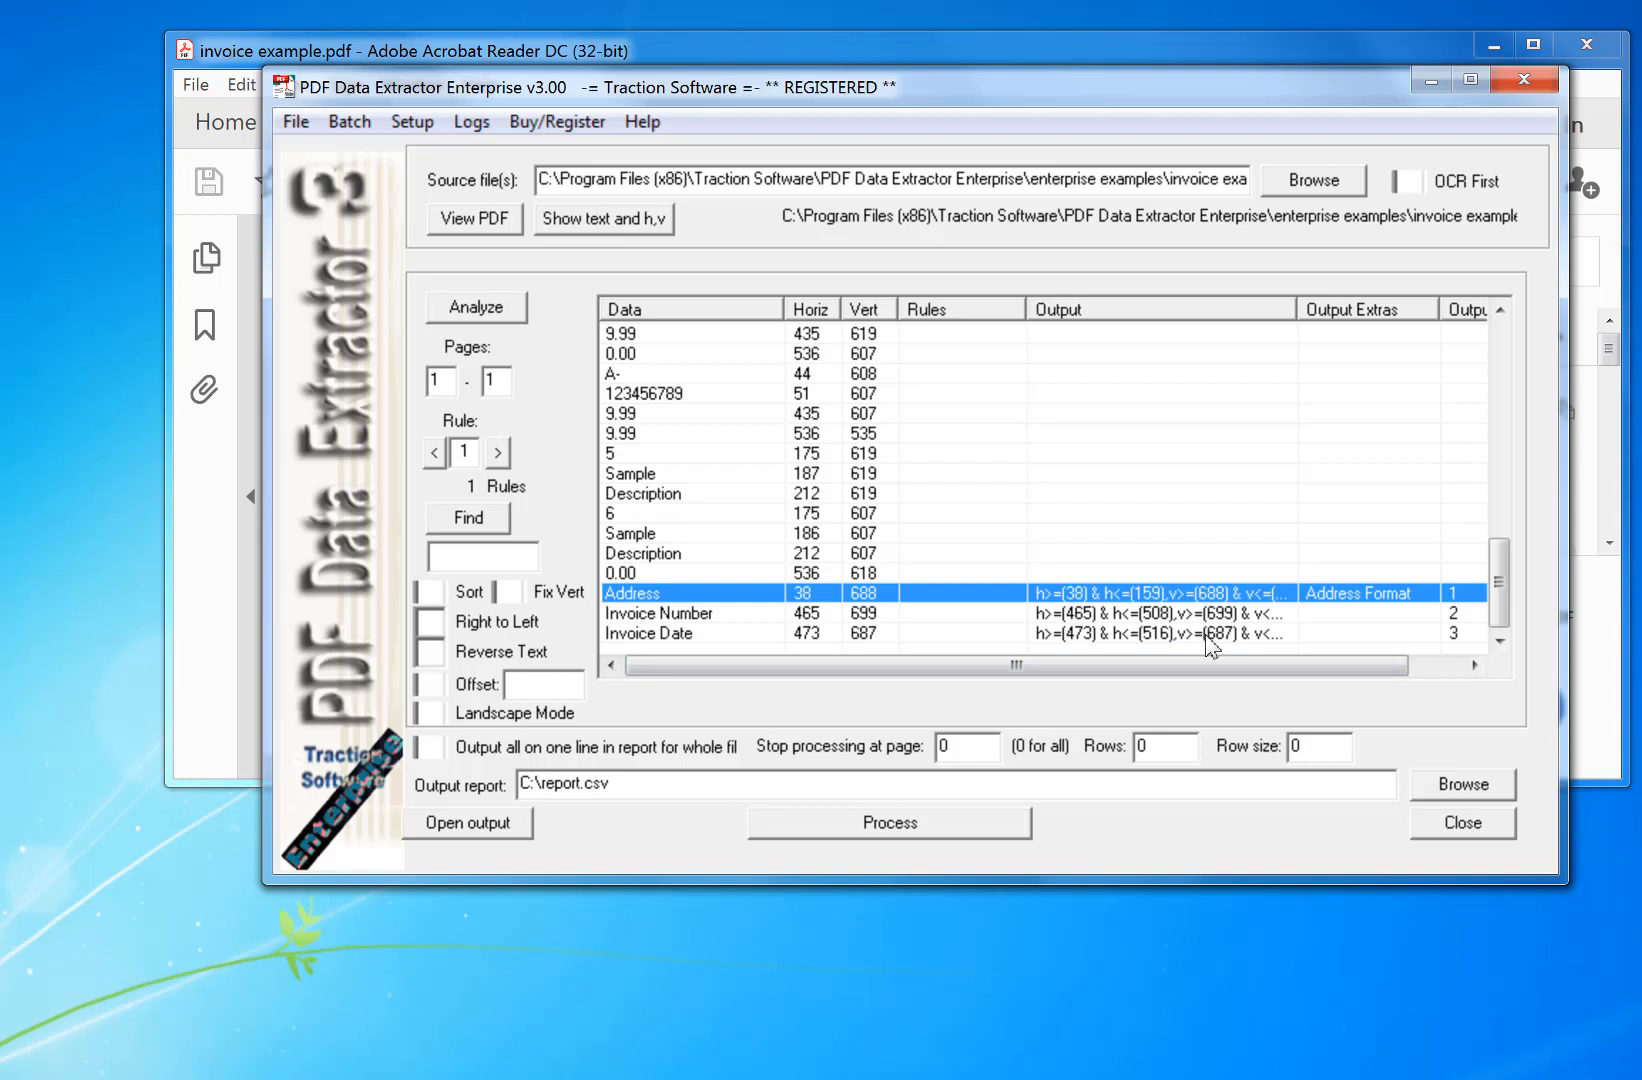
left_click(1207, 635, "shift")
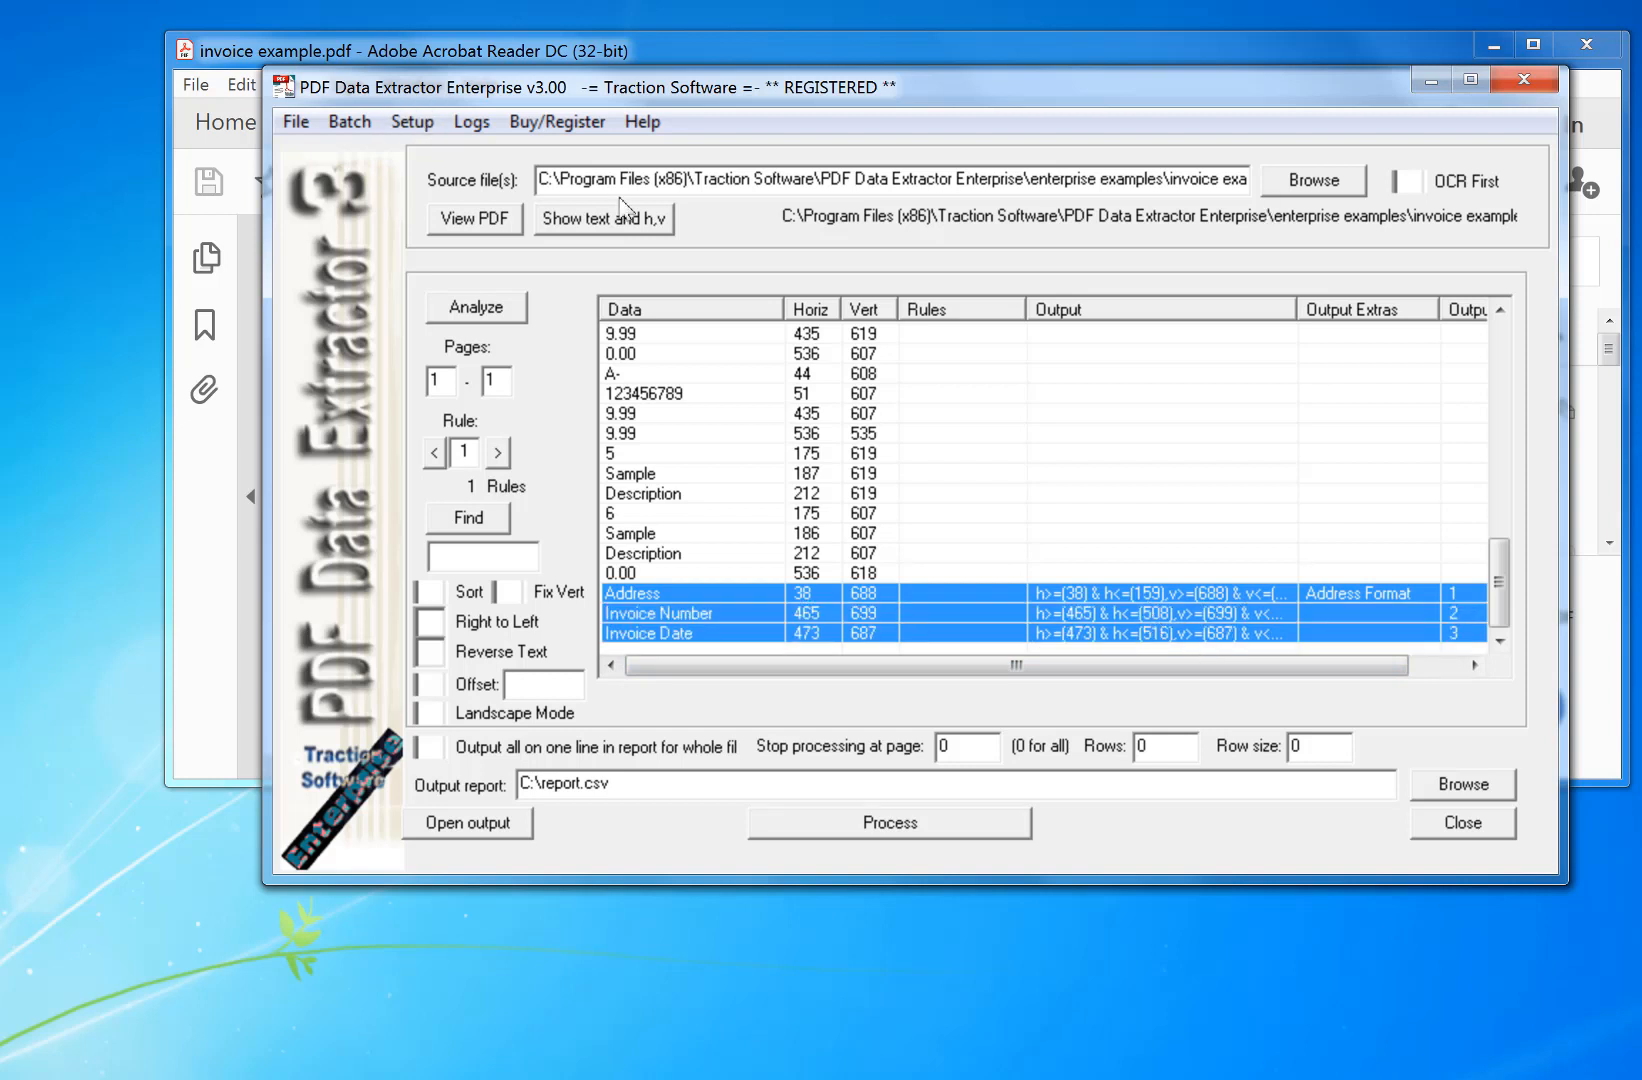
Switch to invoice example.pdf in Acrobat Reader and delete the highlight over the address block on page 1
key("alt+Tab")
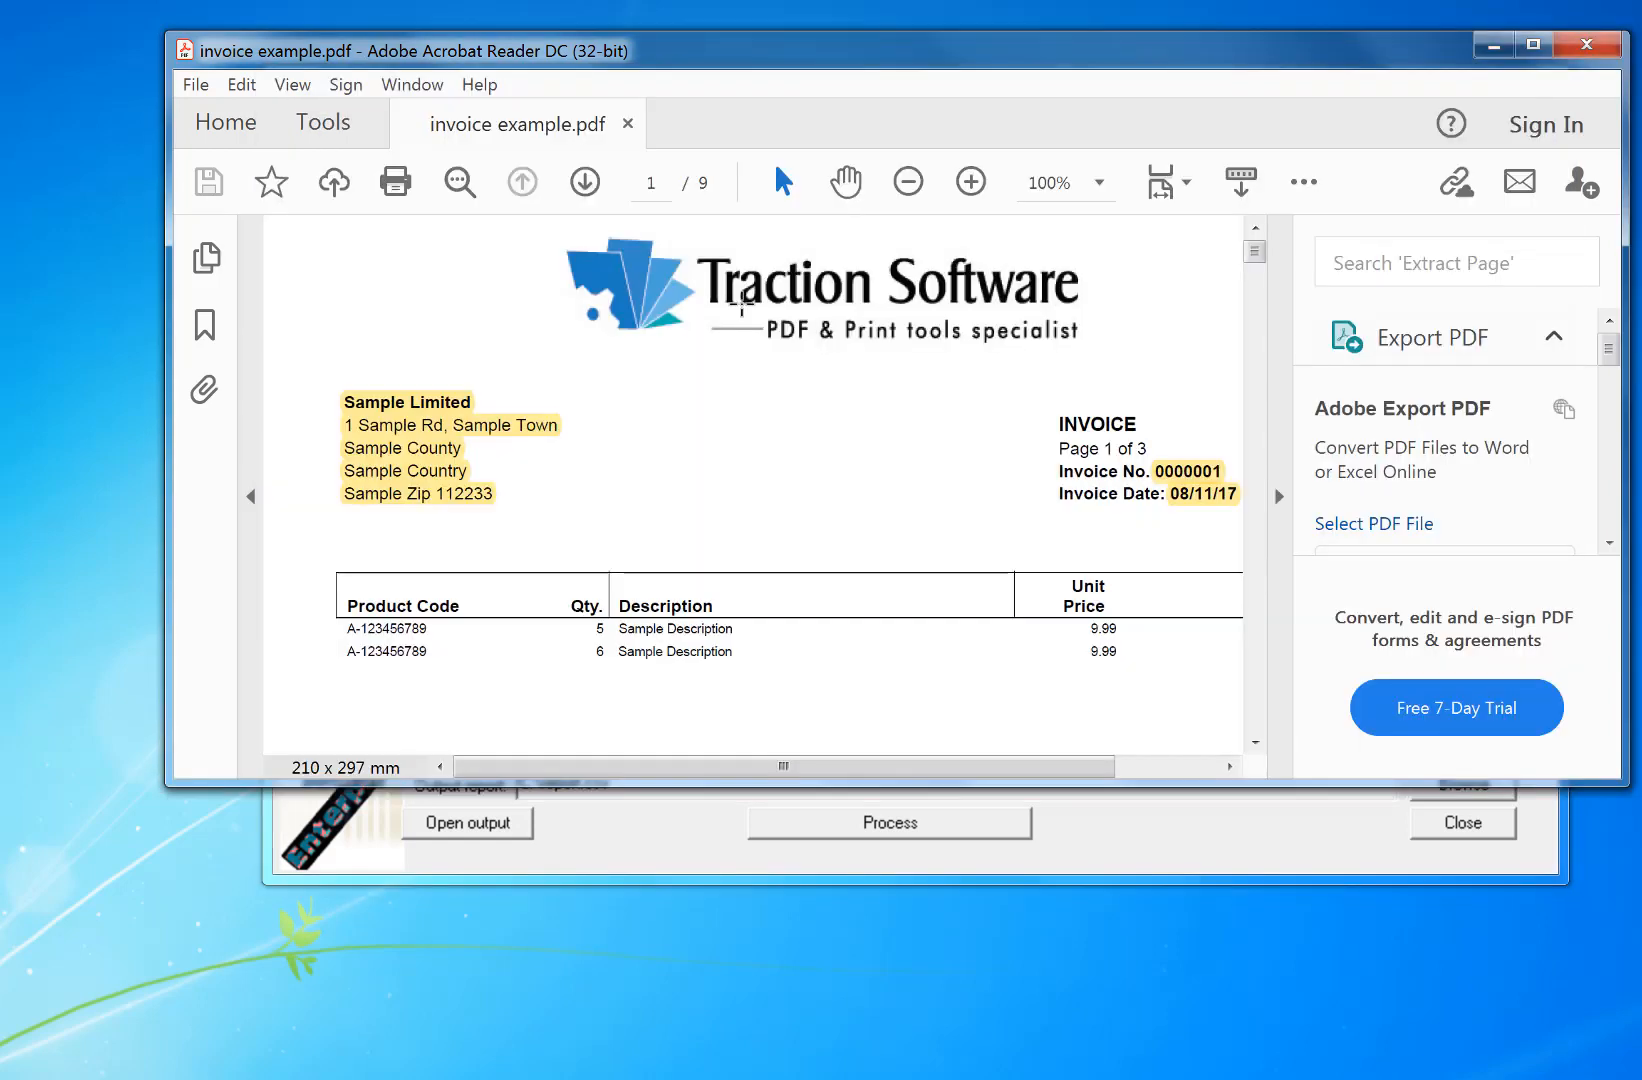
scroll(1258, 268, "down", 3)
scroll(1258, 268, "up", 3)
right_click(432, 441)
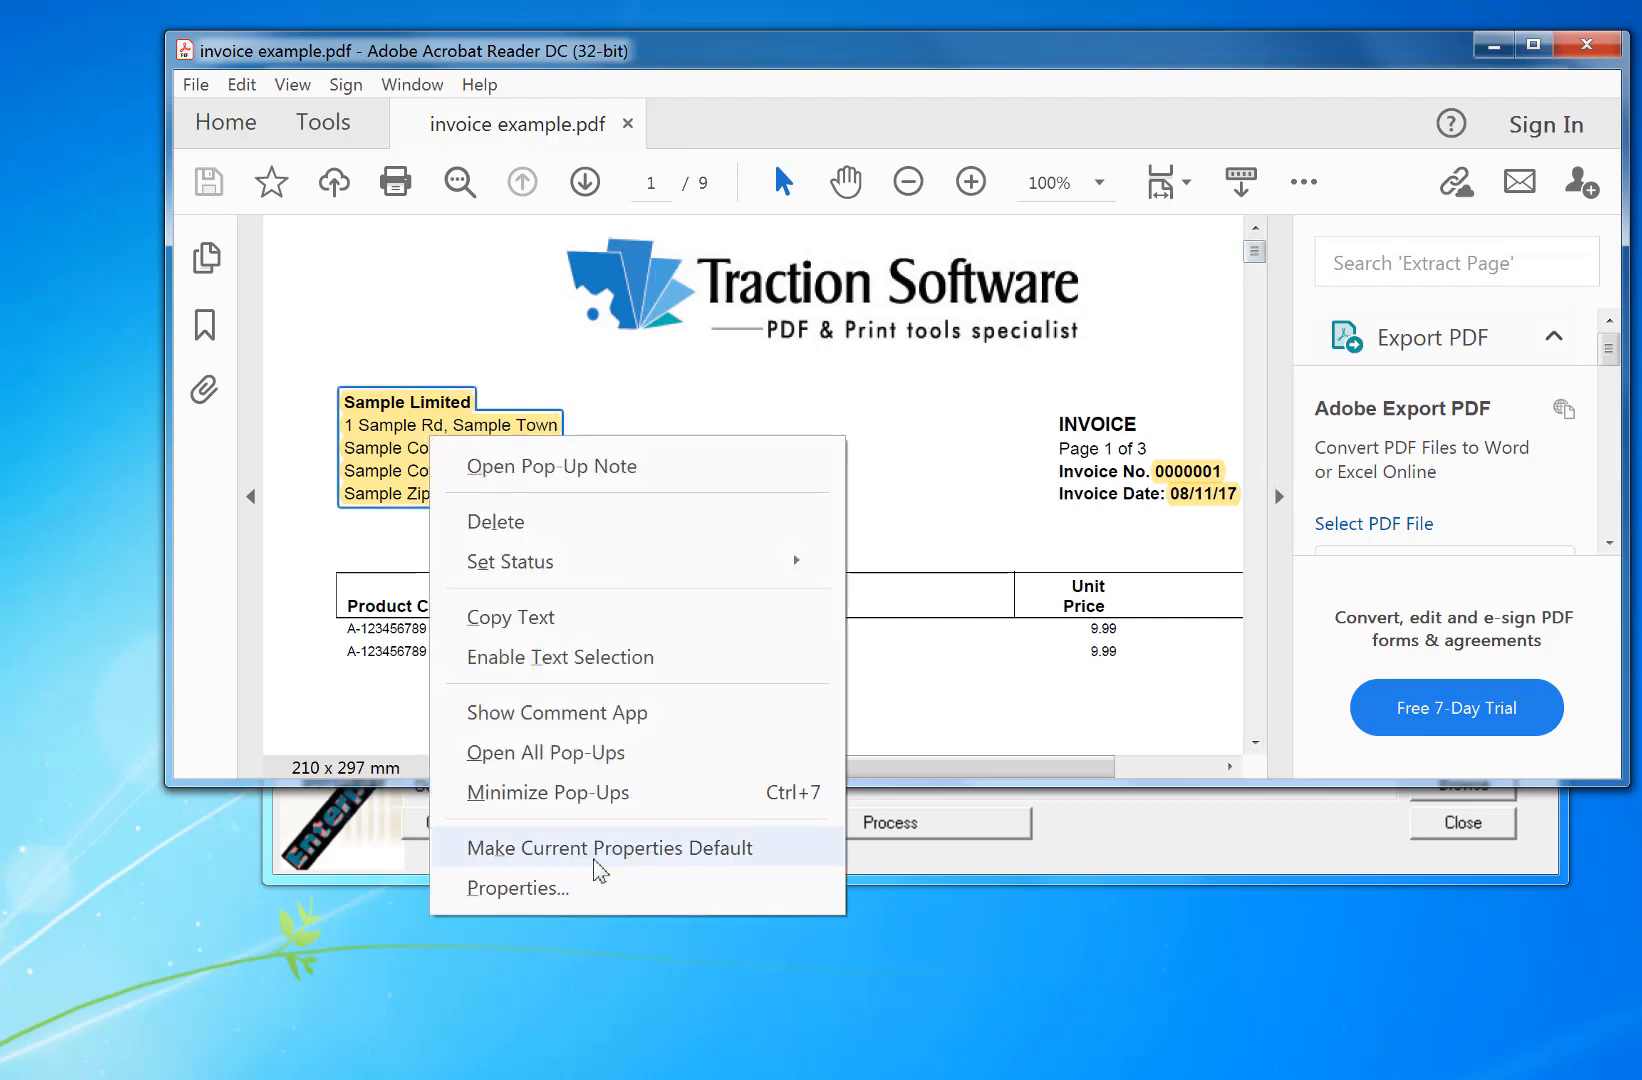
left_click(525, 524)
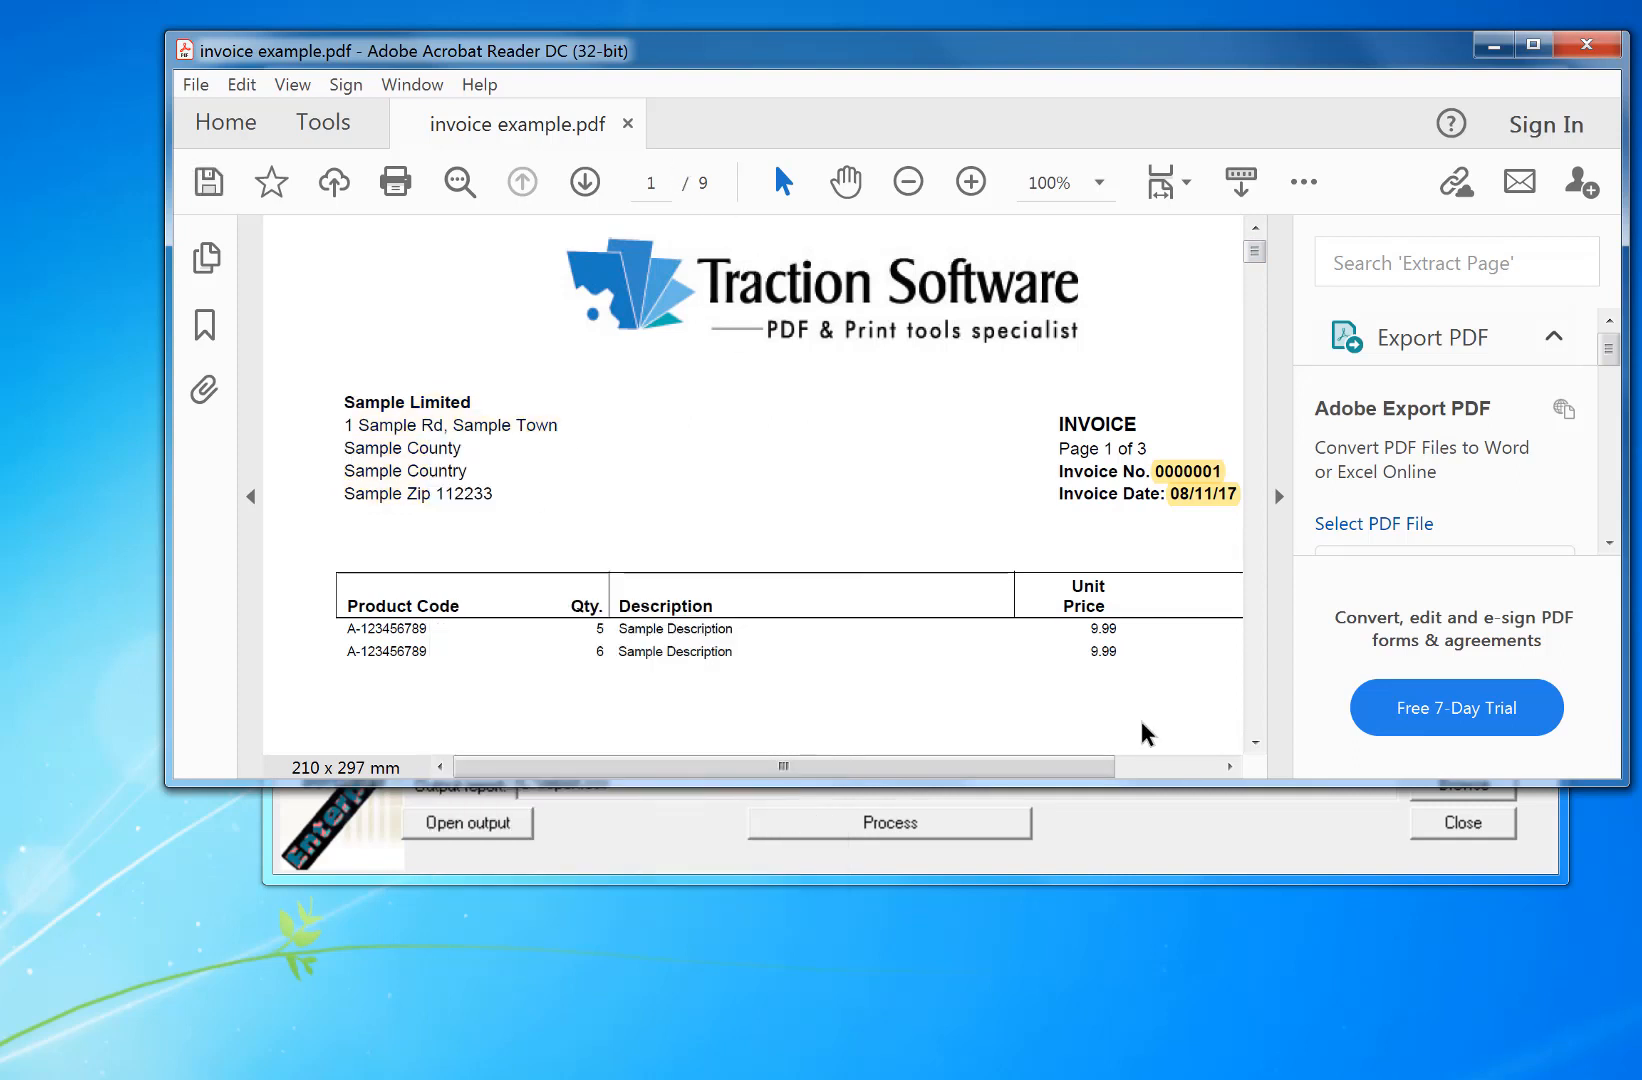
left_click(1174, 824)
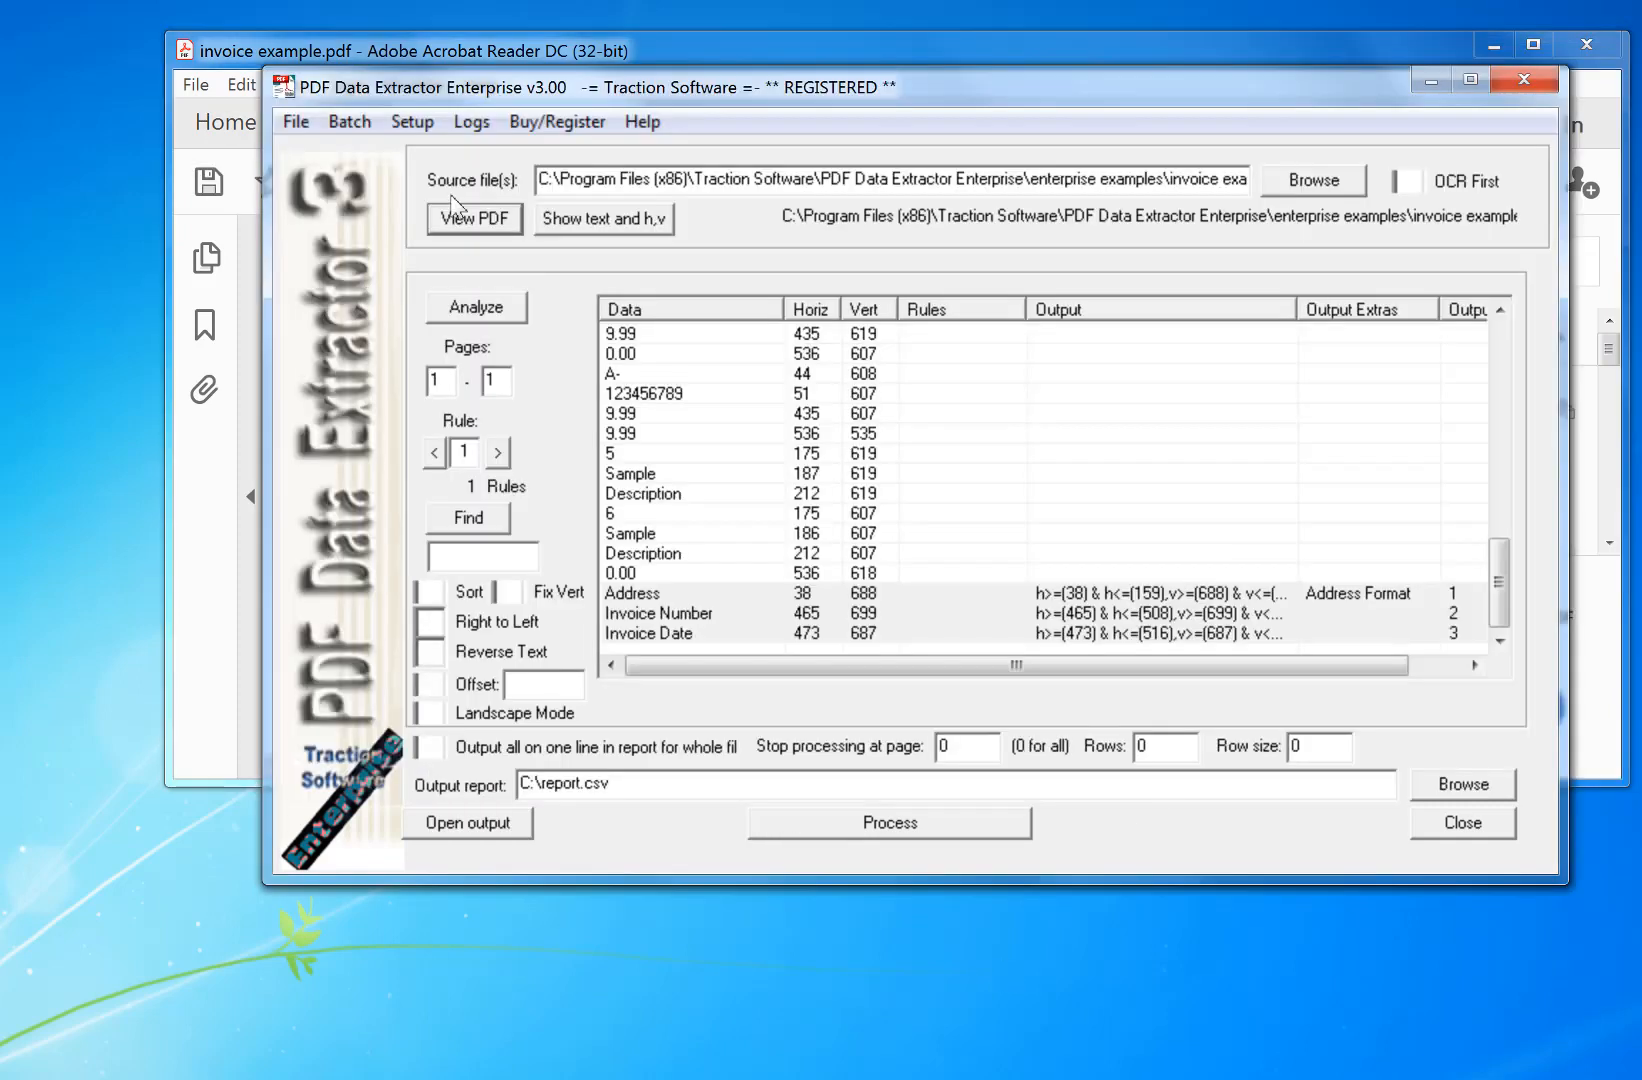
left_click(410, 122)
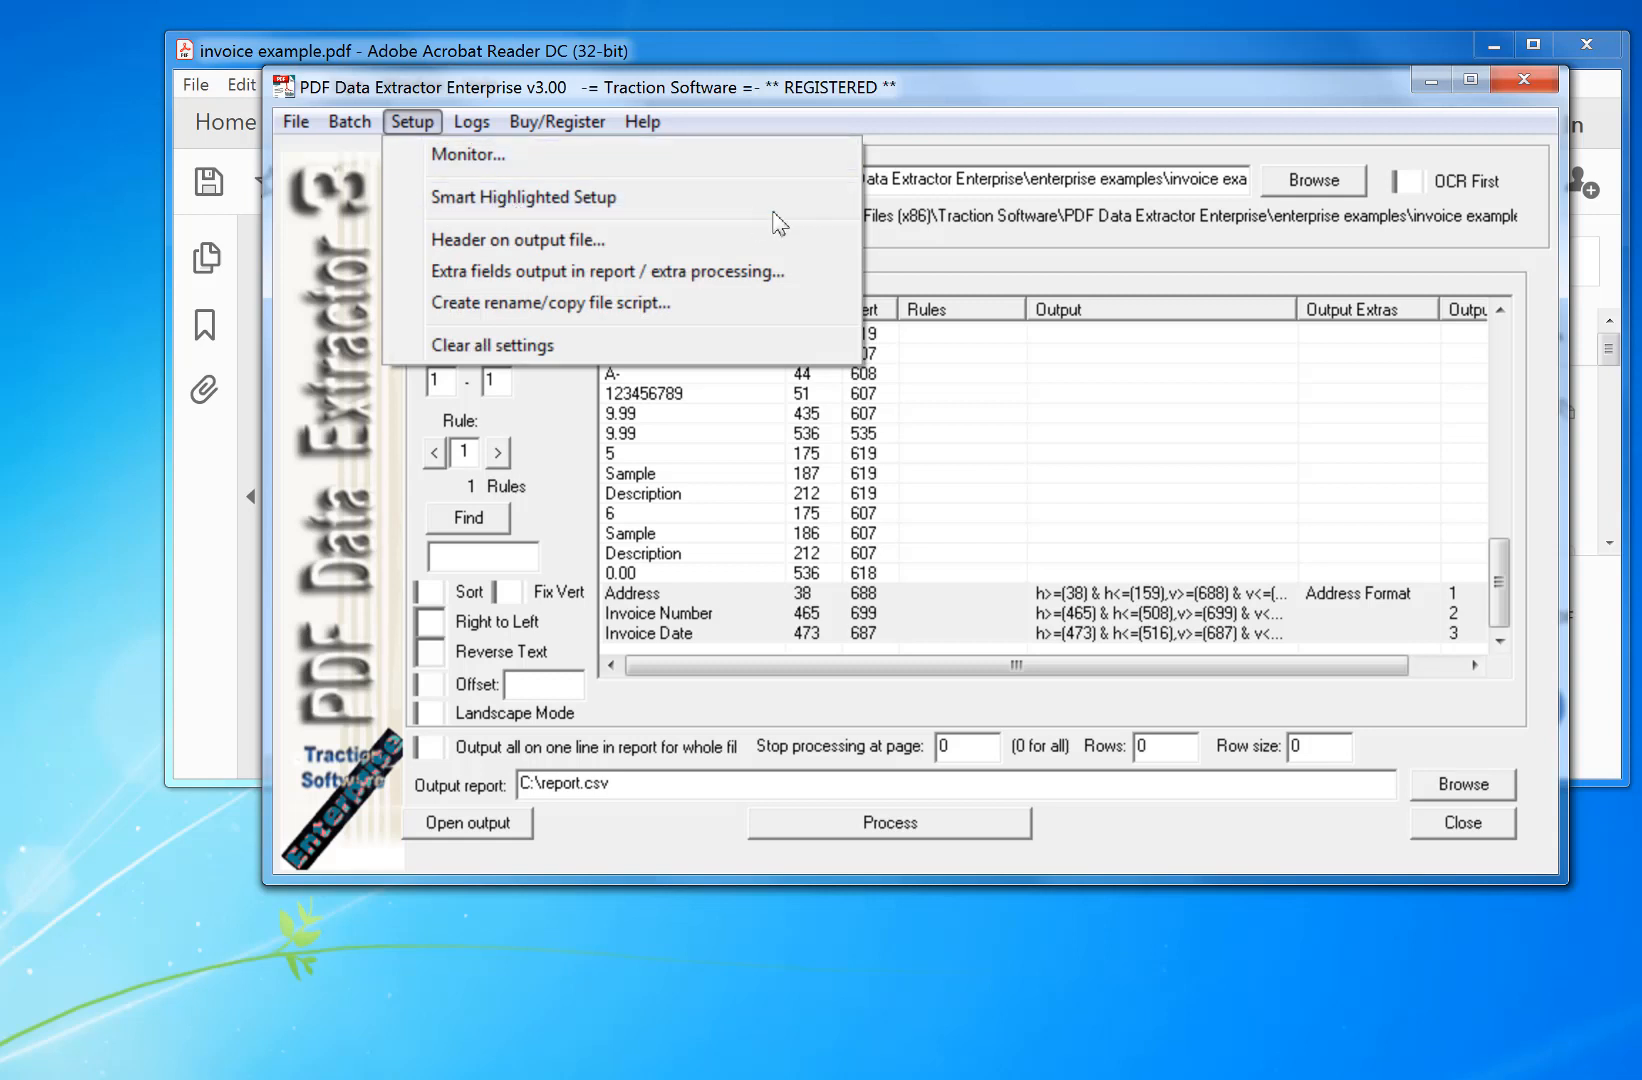
left_click(885, 94)
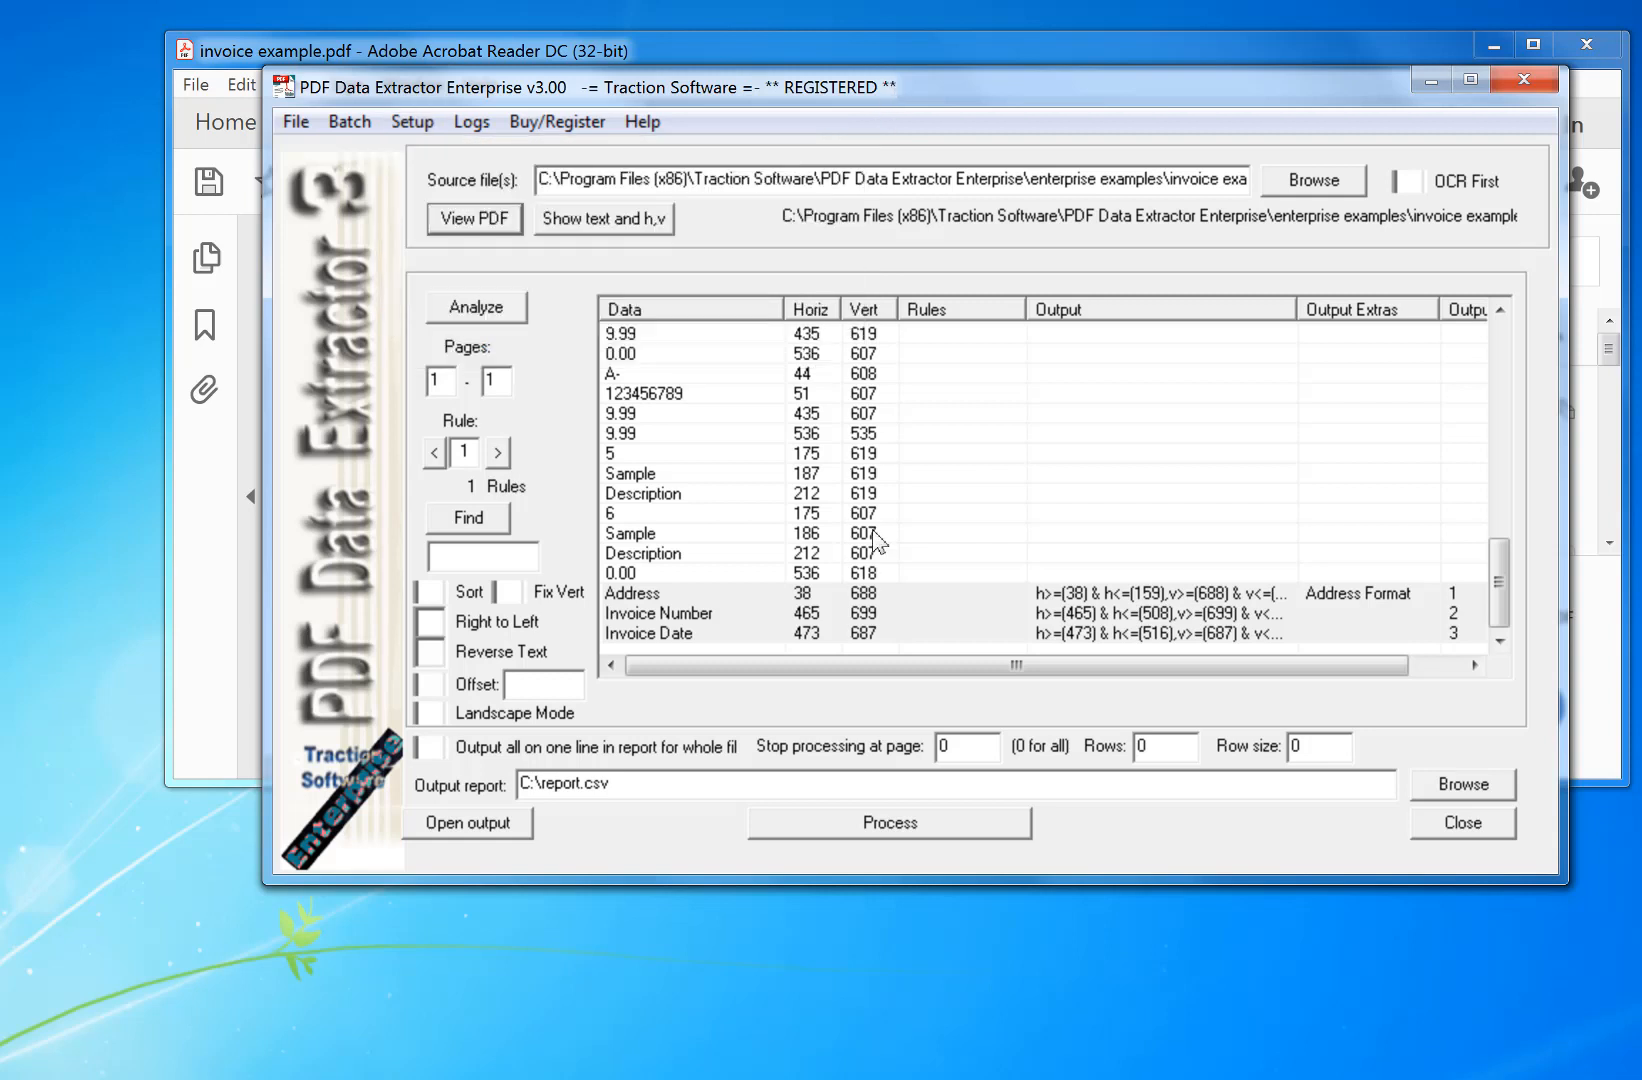